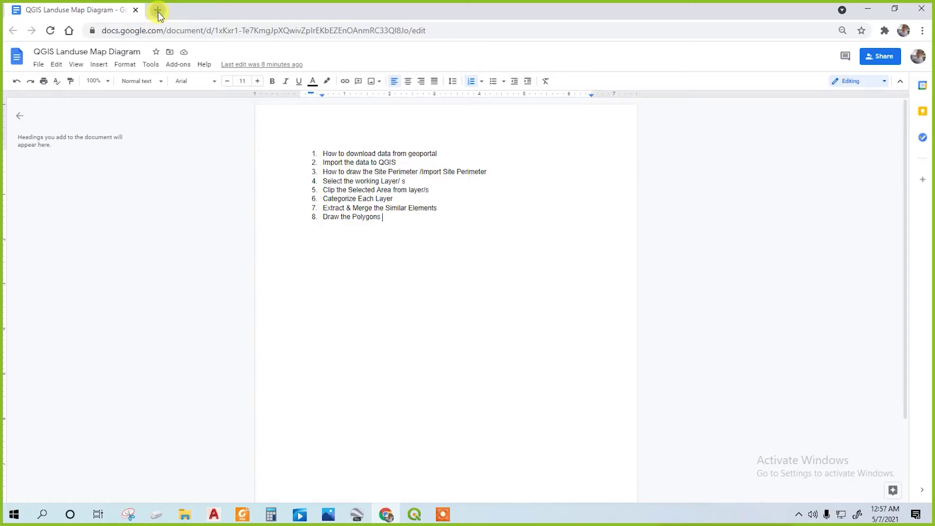
- Open the geofabrik.de website in a new browser tab and go to its OpenStreetMap downloads page
{"action": "left_click", "coordinate": [158, 11]}
{"action": "left_click", "coordinate": [171, 28]}
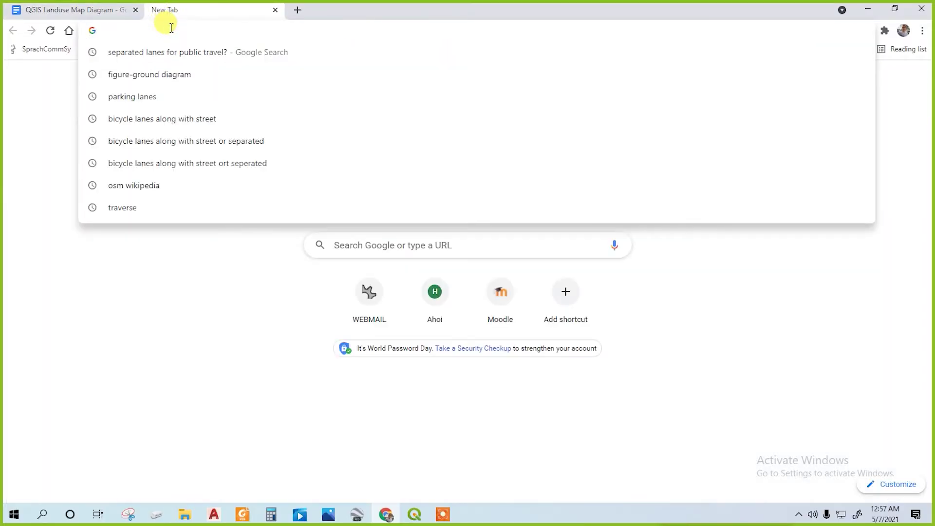
{"action": "type", "text": "geo"}
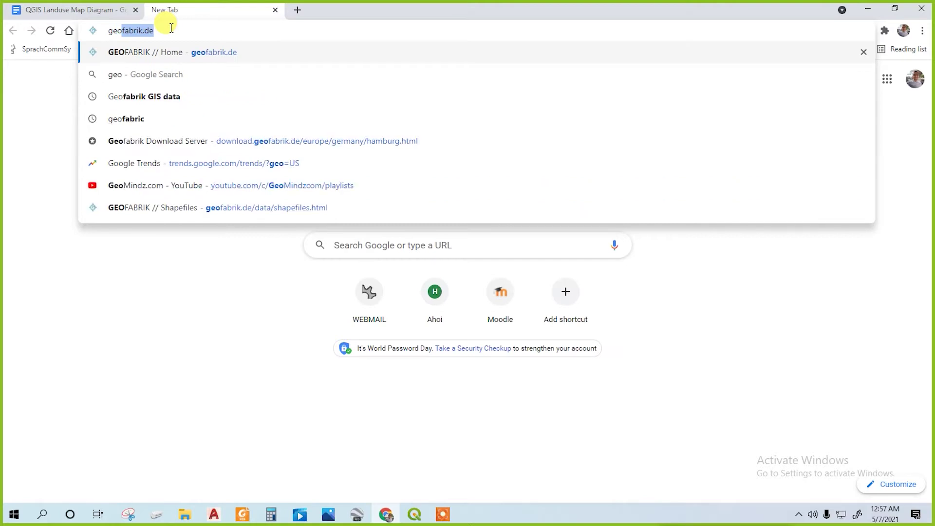
{"action": "key", "text": "Return"}
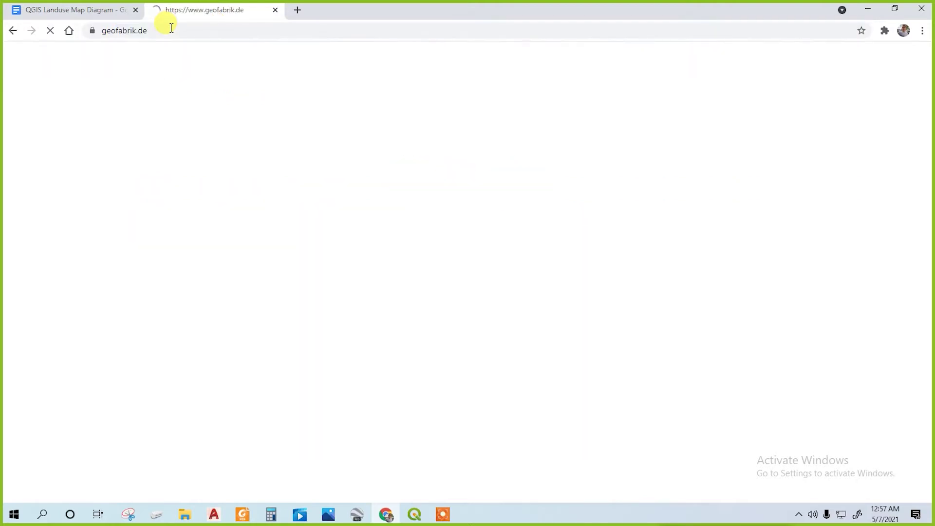
{"action": "scroll", "coordinate": [263, 393], "scroll_direction": "down", "scroll_amount": 3}
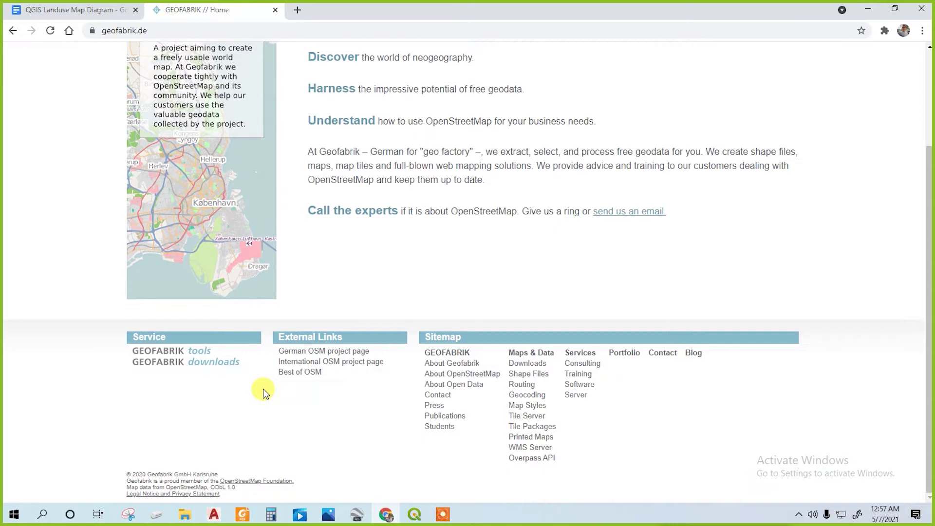
{"action": "left_click", "coordinate": [215, 368]}
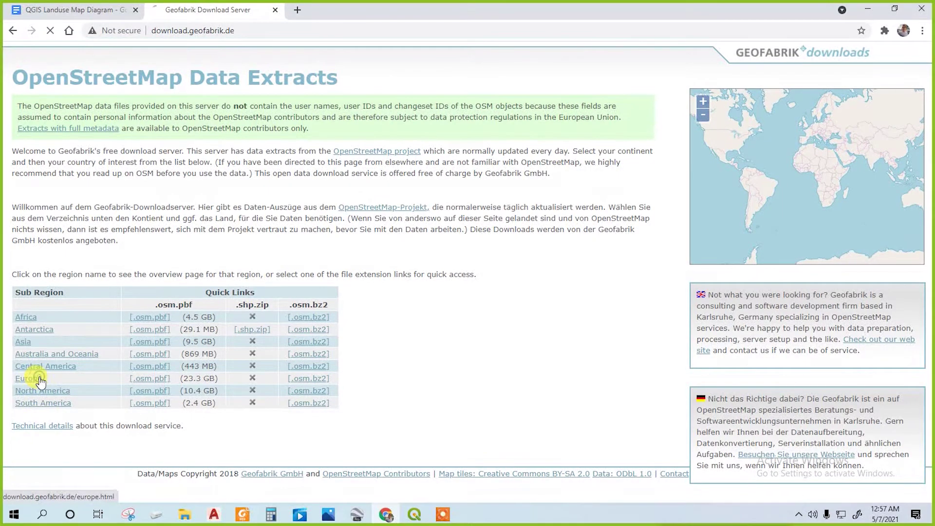
- Find the Hamburg extract under Europe and Germany, and save its hamburg-latest-free.shp ZIP archive in the Landuse folder
{"action": "scroll", "coordinate": [86, 341], "scroll_direction": "down", "scroll_amount": 2}
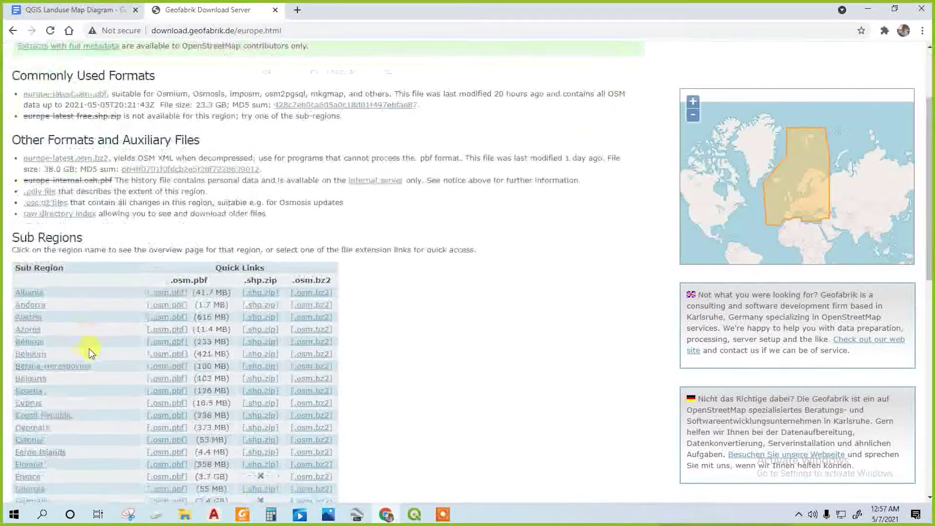
{"action": "scroll", "coordinate": [89, 348], "scroll_direction": "down", "scroll_amount": 4}
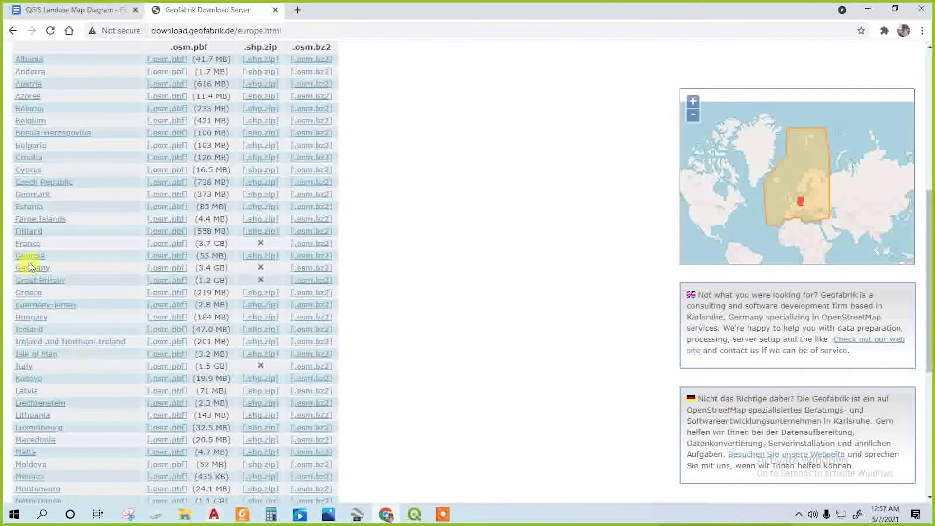
{"action": "left_click", "coordinate": [31, 267]}
{"action": "scroll", "coordinate": [80, 311], "scroll_direction": "down", "scroll_amount": 3}
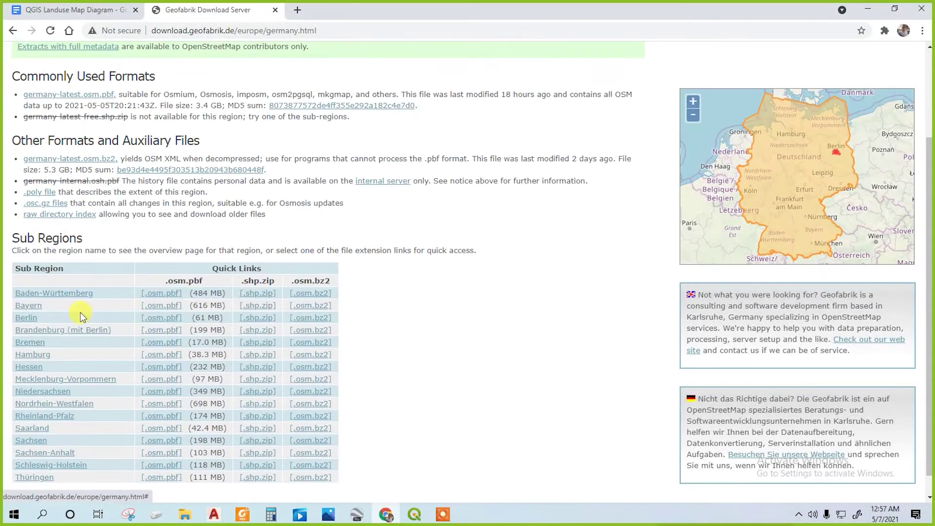
{"action": "scroll", "coordinate": [80, 313], "scroll_direction": "down", "scroll_amount": 1}
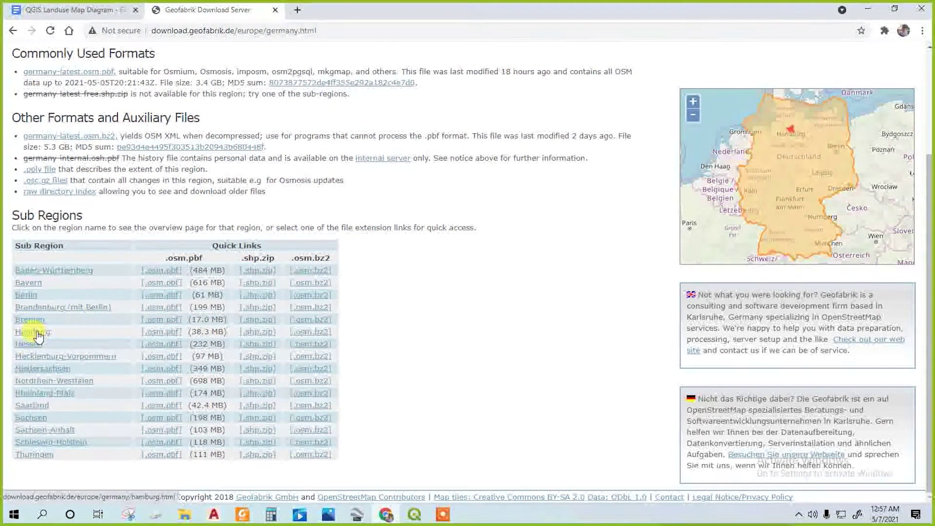
{"action": "left_click", "coordinate": [37, 334]}
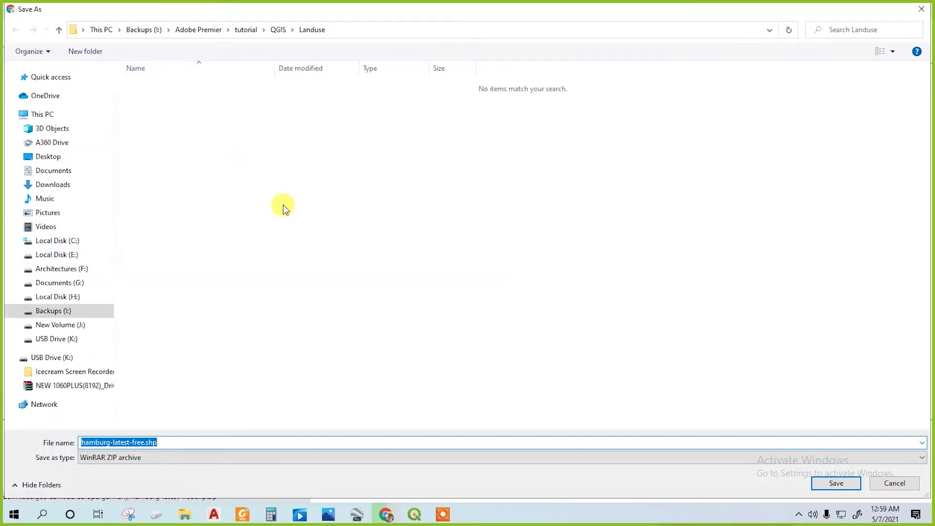
{"action": "left_click", "coordinate": [849, 484]}
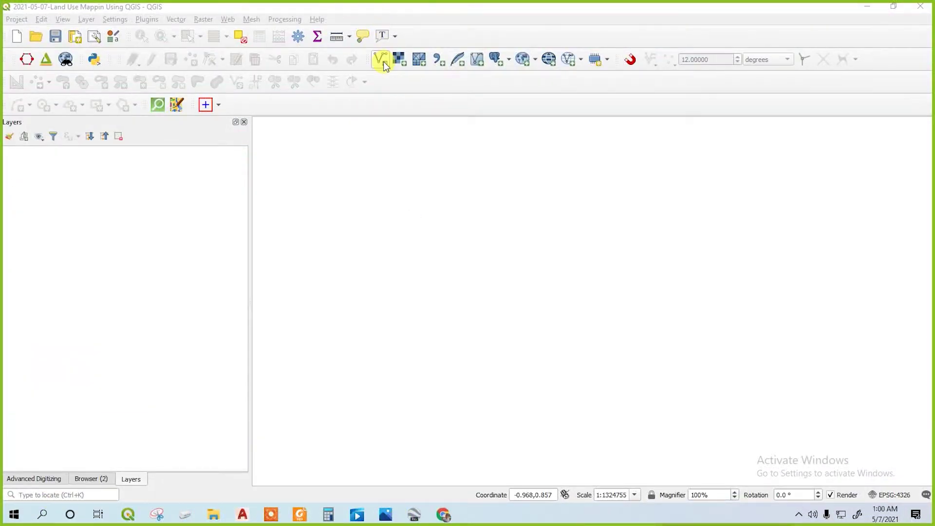
- In QGIS, start adding a vector layer with Directory as the source type
{"action": "left_click", "coordinate": [385, 59]}
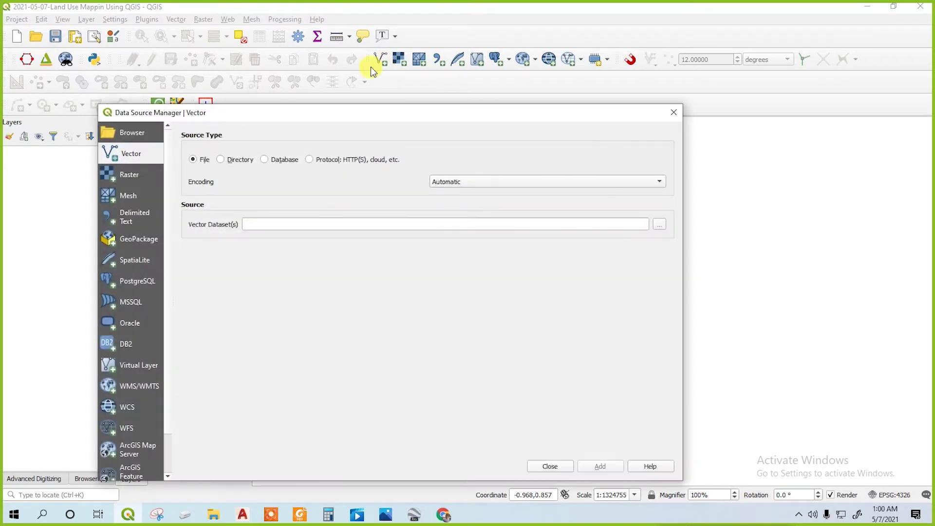
{"action": "left_click", "coordinate": [224, 159]}
{"action": "left_click_drag", "start_coordinate": [258, 116], "coordinate": [257, 43]}
{"action": "left_click", "coordinate": [659, 169]}
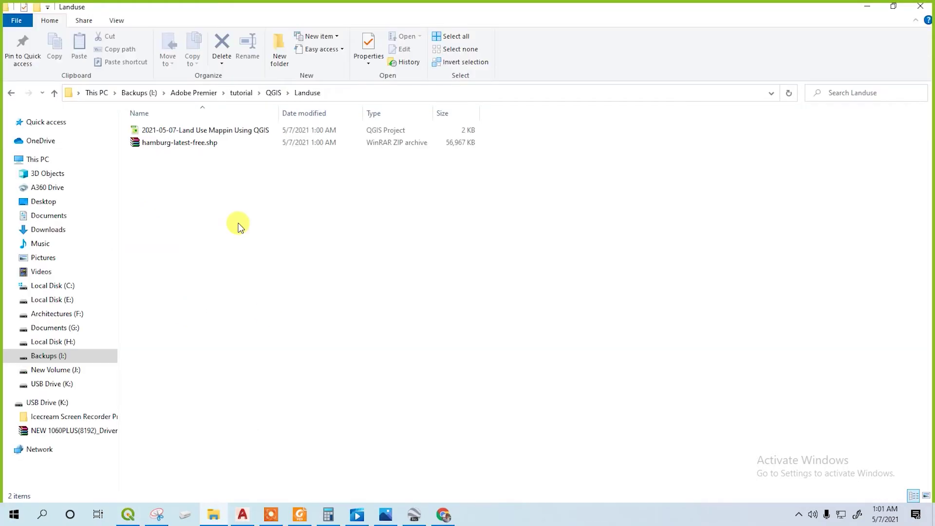
- In the Landuse folder in File Explorer, extract the hamburg-latest-free.shp archive into a folder of the same name
{"action": "left_click", "coordinate": [198, 143]}
{"action": "right_click", "coordinate": [198, 145]}
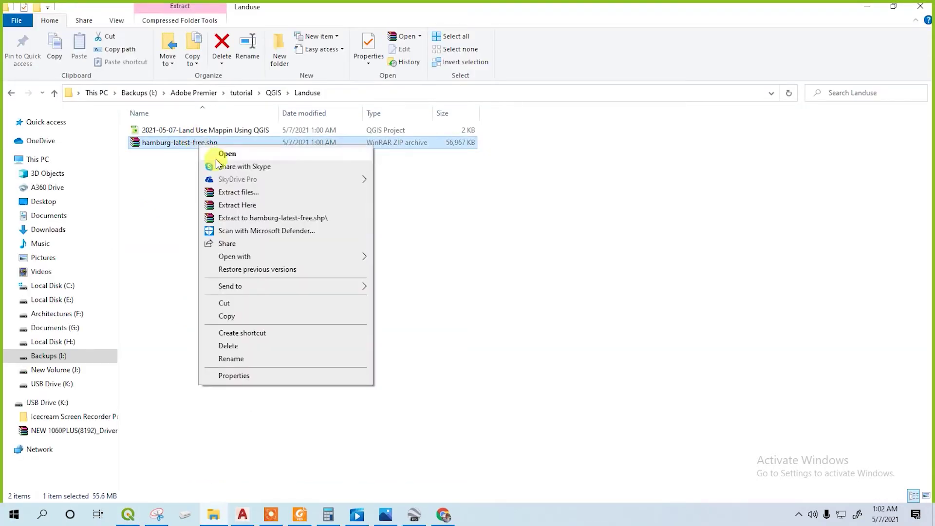
{"action": "left_click", "coordinate": [249, 191]}
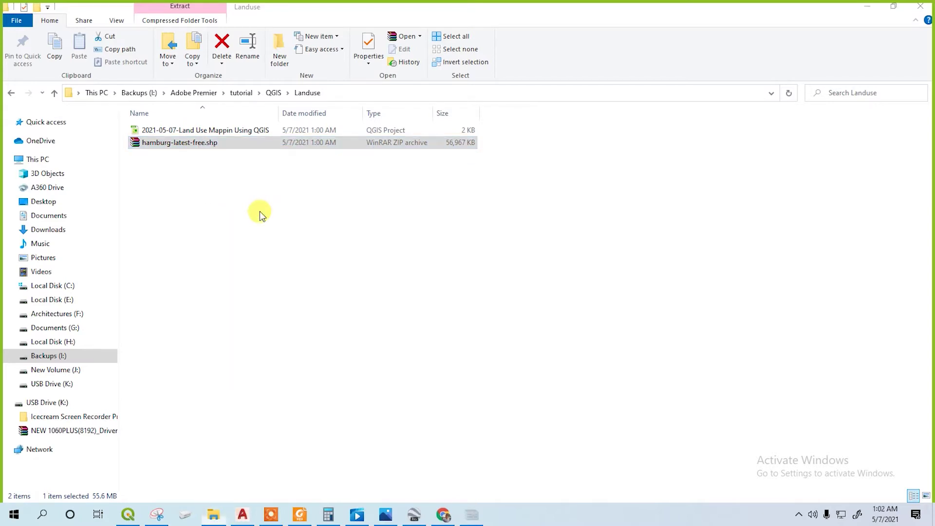
{"action": "left_click", "coordinate": [508, 374]}
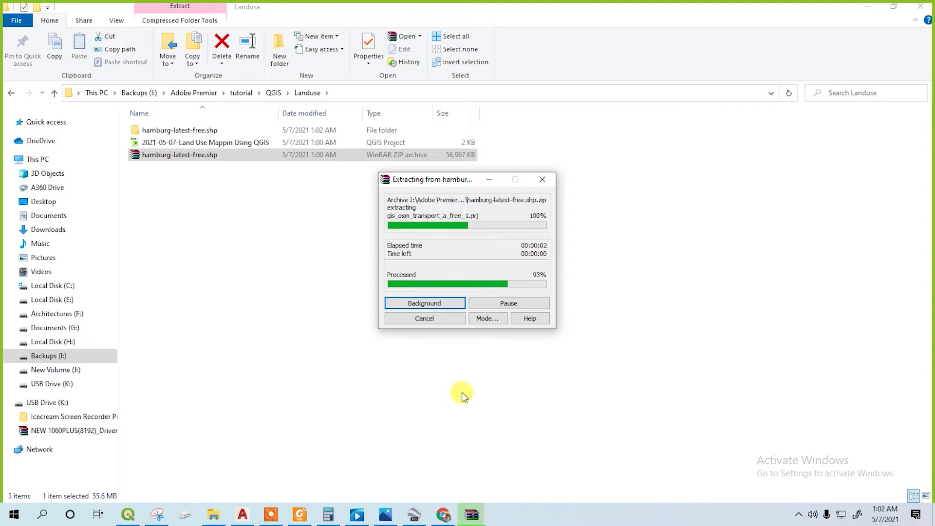
- Back in QGIS, set the vector dataset to the extracted hamburg-latest-free.shp folder inside Landuse
{"action": "key", "text": "alt+Tab"}
{"action": "left_click", "coordinate": [379, 59]}
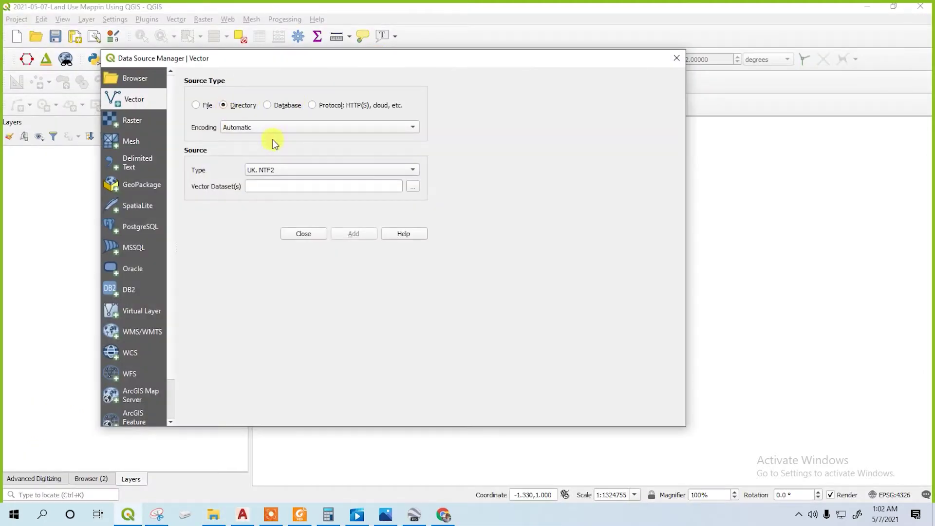
{"action": "left_click", "coordinate": [413, 188]}
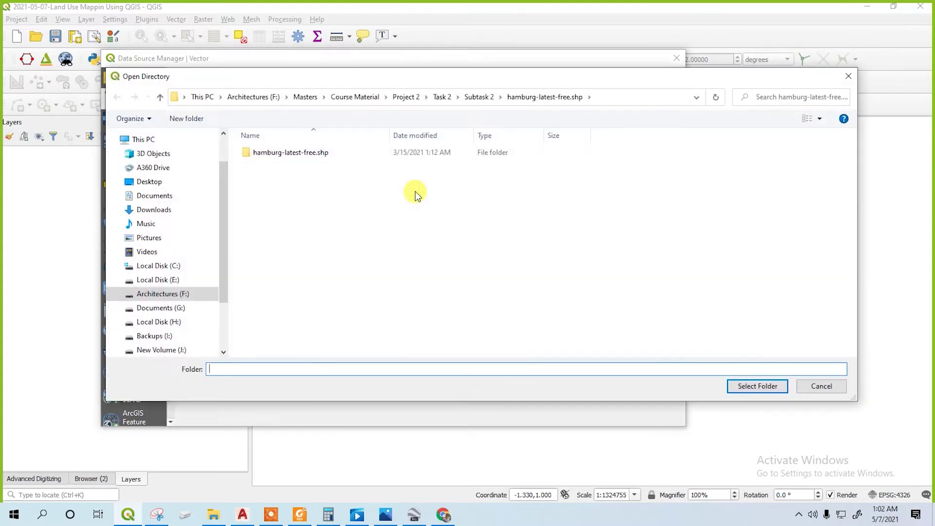
{"action": "left_click", "coordinate": [269, 152]}
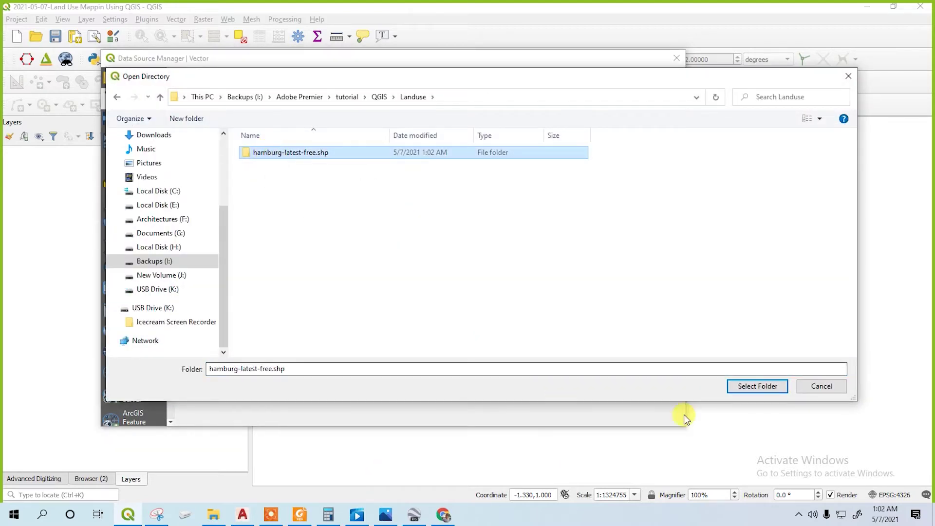
{"action": "left_click", "coordinate": [758, 387]}
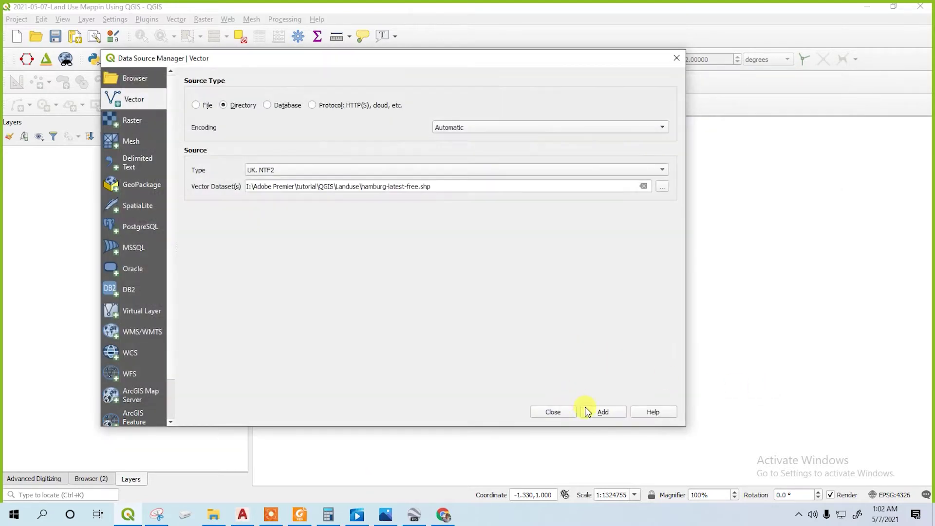
- Add all vector layers from the Hamburg folder to the project and close the data source dialog
{"action": "left_click", "coordinate": [604, 412]}
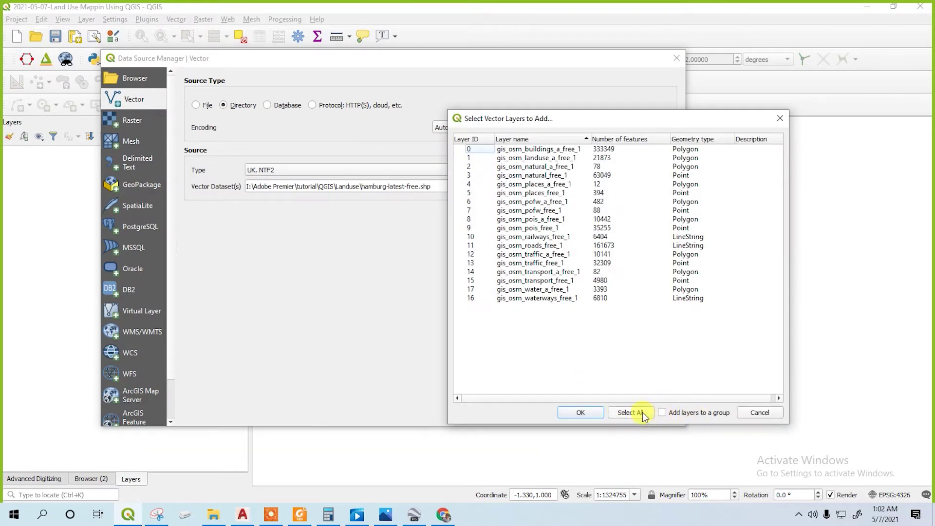
{"action": "left_click", "coordinate": [642, 413]}
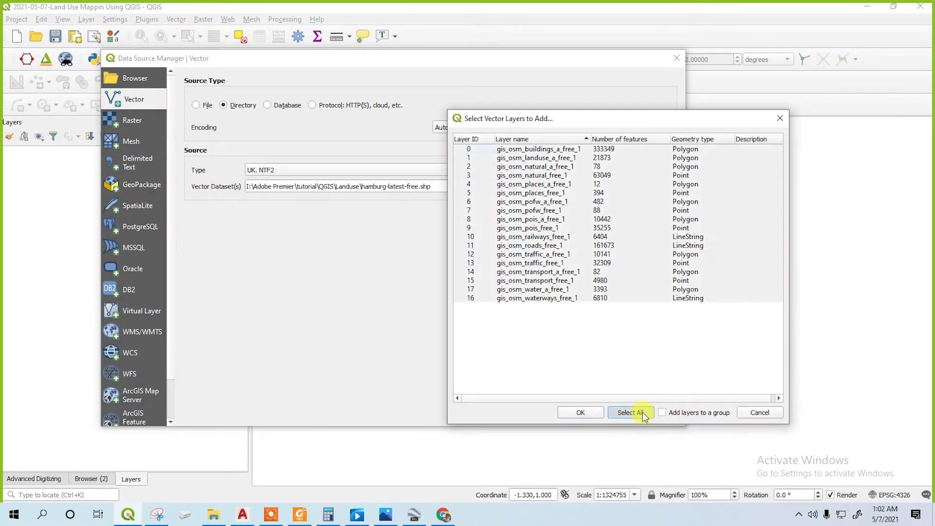
{"action": "left_click", "coordinate": [595, 412]}
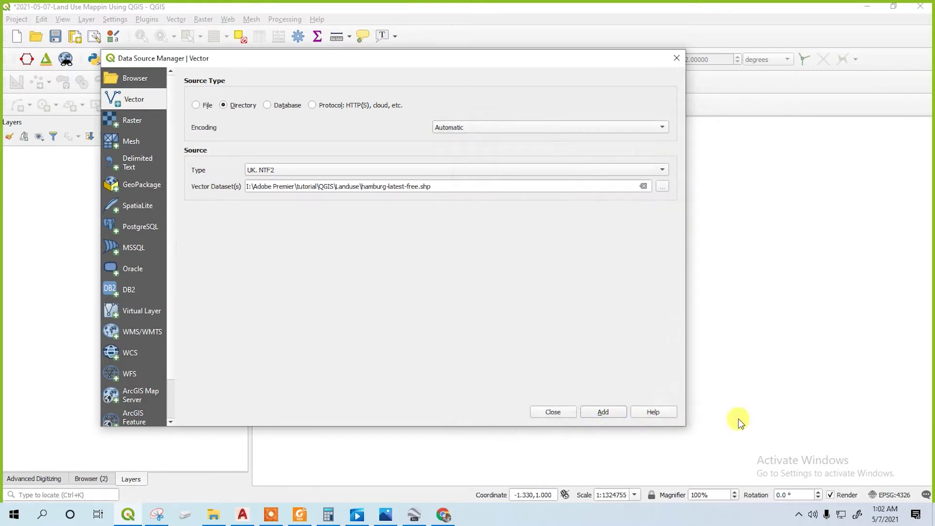
{"action": "left_click", "coordinate": [675, 59]}
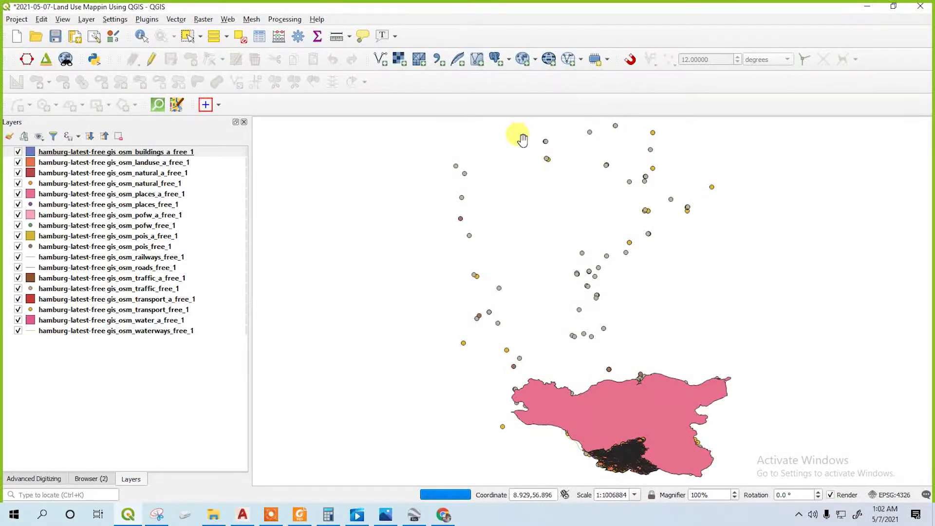
- Set the project coordinate reference system to WGS 84 / UTM zone 32N (EPSG:32632)
{"action": "left_click", "coordinate": [894, 496]}
{"action": "left_click", "coordinate": [339, 131]}
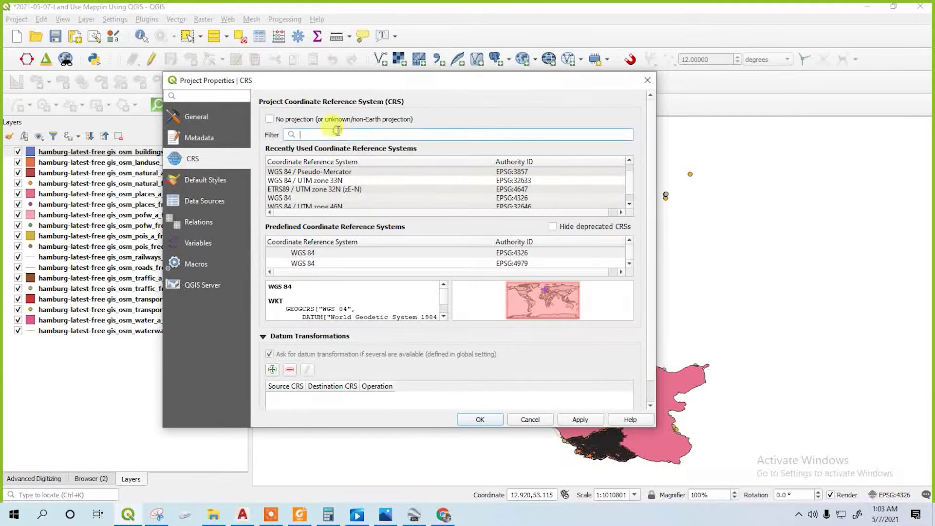
{"action": "type", "text": "32632"}
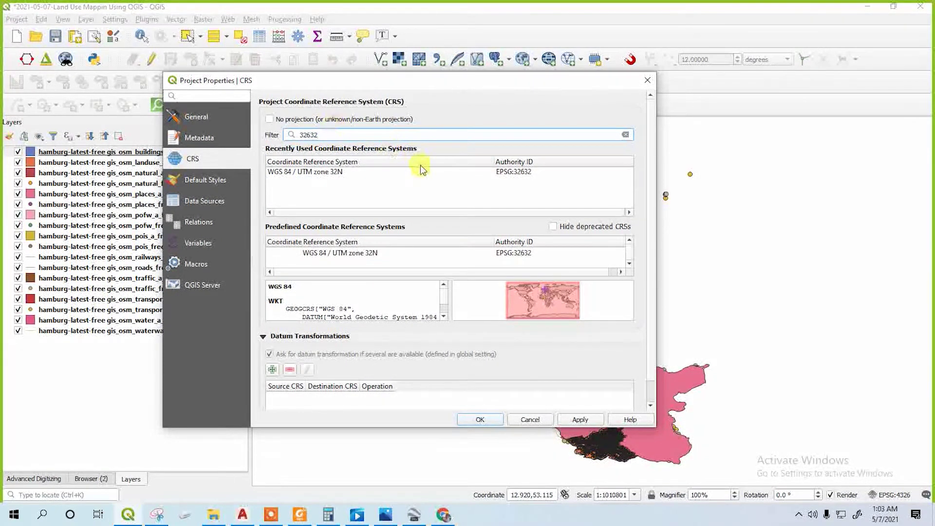
{"action": "left_click", "coordinate": [396, 173]}
{"action": "left_click", "coordinate": [594, 417]}
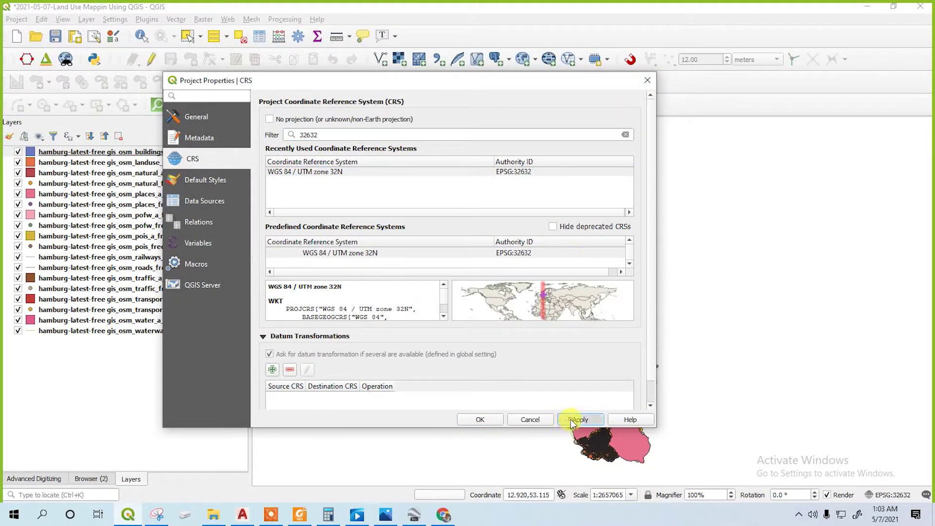
{"action": "left_click", "coordinate": [476, 422]}
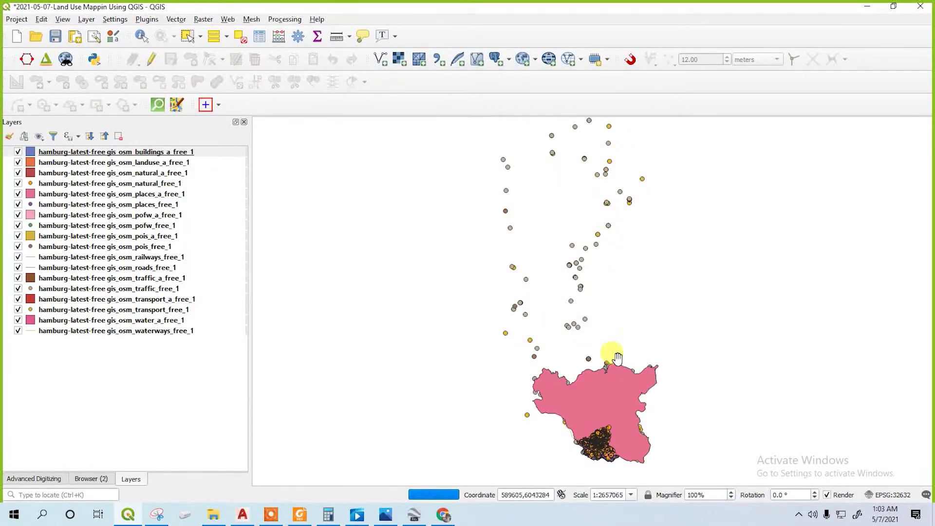
- Add the site perimeter as a vector layer from the directory Project 2 Wilhelmsberg Site in the Landuse folder
{"action": "scroll", "coordinate": [609, 460], "scroll_direction": "up", "scroll_amount": 2}
{"action": "scroll", "coordinate": [615, 460], "scroll_direction": "up", "scroll_amount": 3}
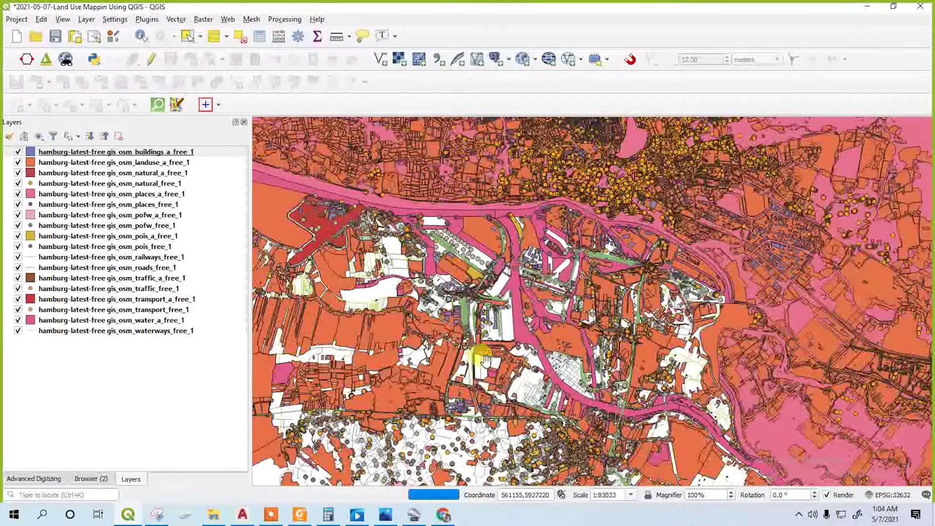
{"action": "left_click", "coordinate": [380, 59]}
{"action": "left_click", "coordinate": [229, 123]}
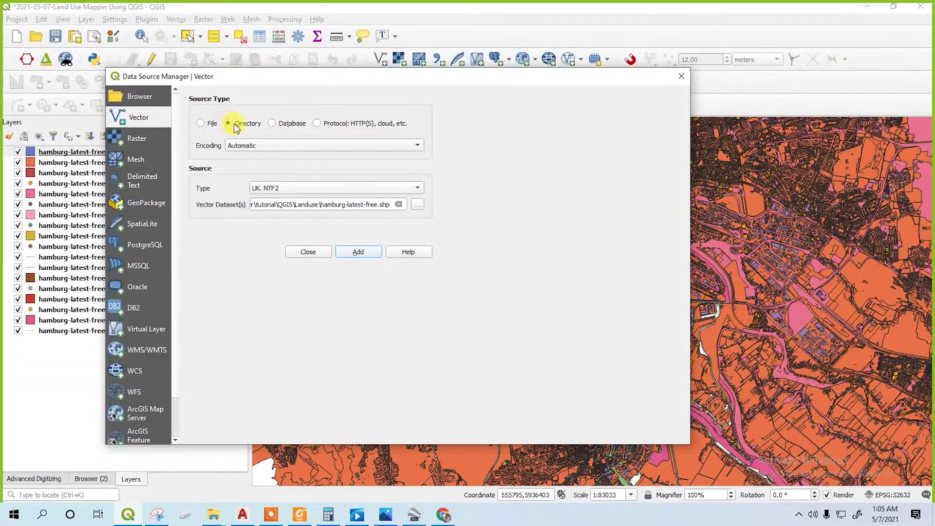
{"action": "left_click", "coordinate": [418, 205]}
{"action": "left_click", "coordinate": [418, 205]}
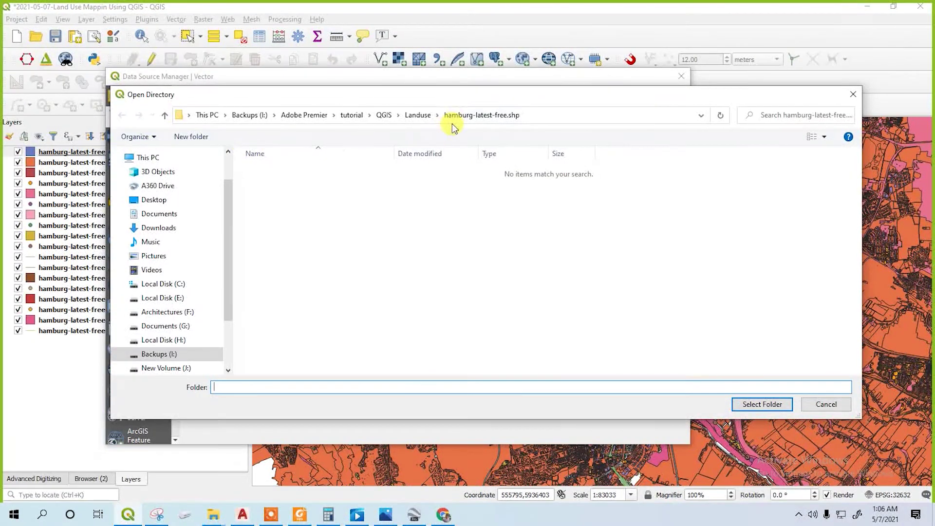
{"action": "left_click", "coordinate": [418, 115]}
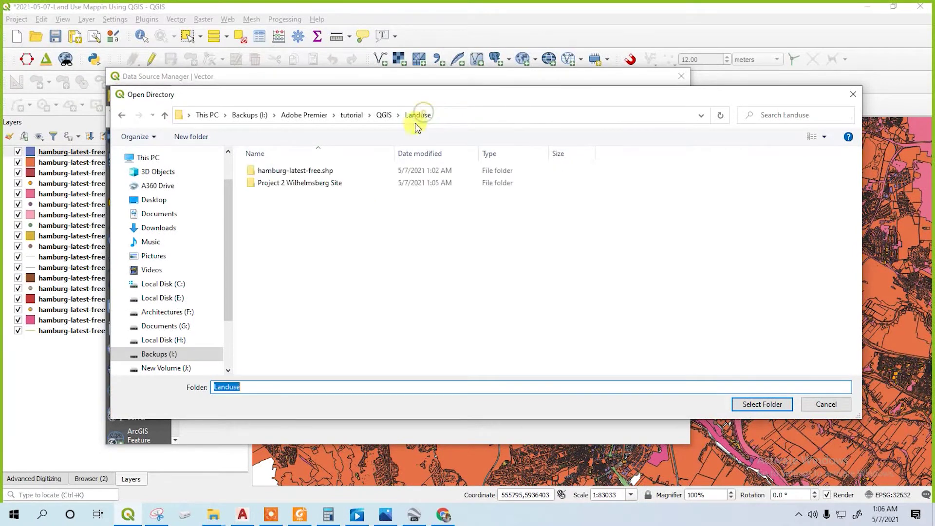
{"action": "left_click", "coordinate": [298, 187]}
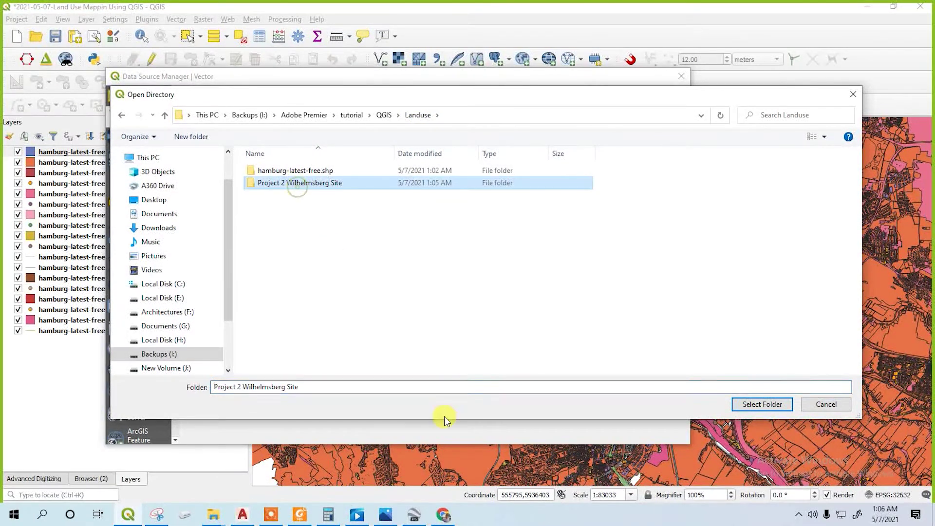
{"action": "left_click", "coordinate": [762, 404]}
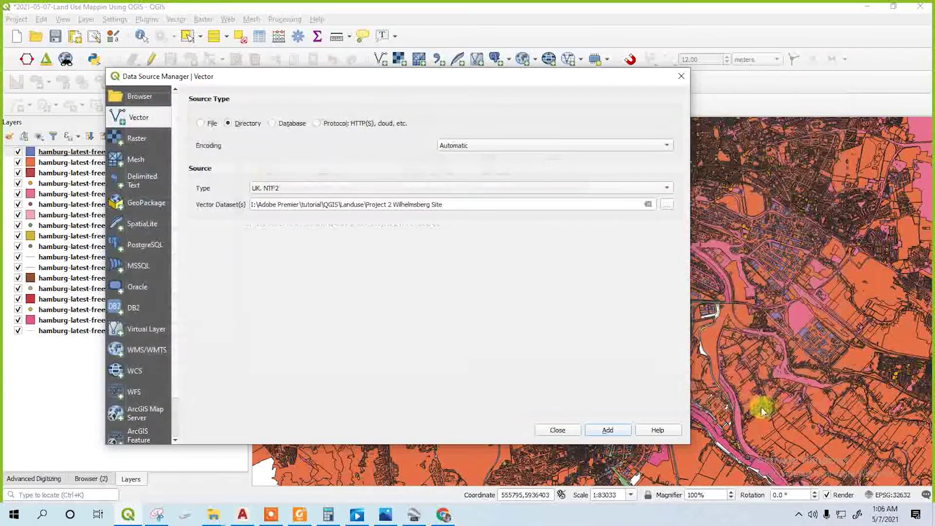
{"action": "left_click", "coordinate": [610, 430]}
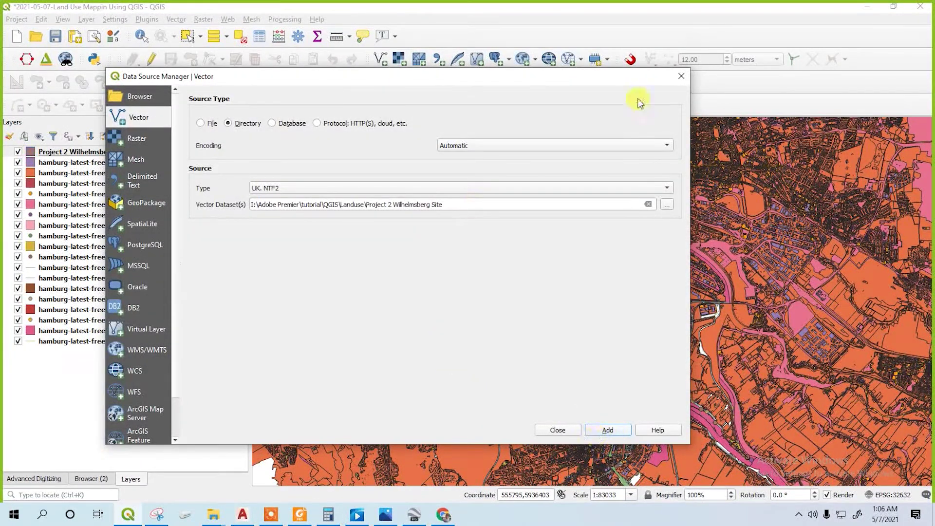
- Close the data source dialog and zoom the map to the Project 2 Wilhelmsberg Site layer
{"action": "left_click", "coordinate": [678, 78]}
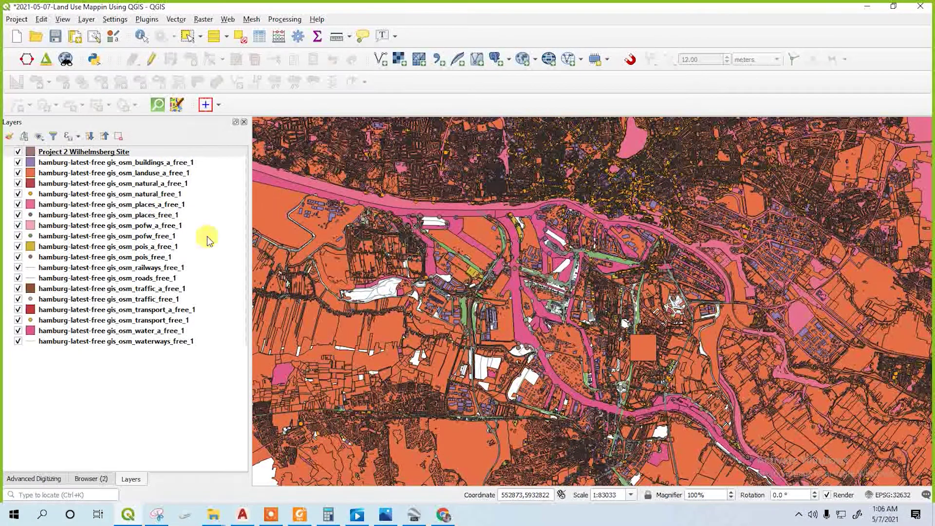
{"action": "left_click", "coordinate": [153, 162]}
{"action": "left_click", "coordinate": [146, 152]}
{"action": "right_click", "coordinate": [146, 151]}
{"action": "left_click", "coordinate": [183, 157]}
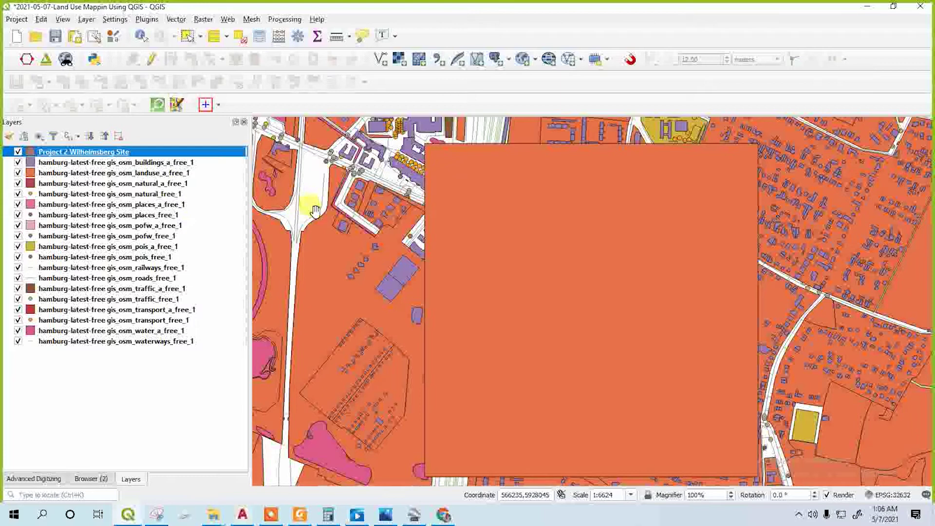
{"action": "scroll", "coordinate": [374, 295], "scroll_direction": "down", "scroll_amount": 1}
- Style the Project 2 Wilhelmsberg Site layer with the outline blue symbol and apply it
{"action": "right_click", "coordinate": [144, 152]}
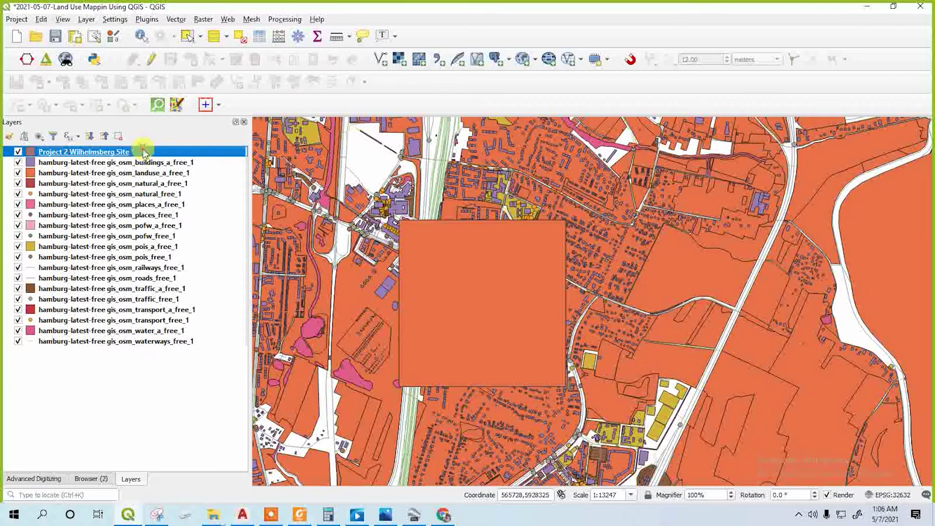
{"action": "left_click", "coordinate": [199, 377]}
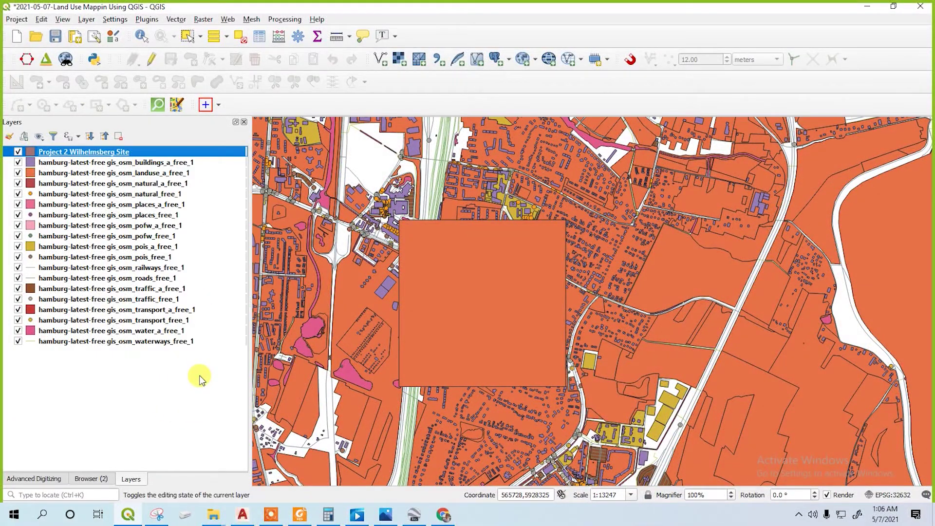
{"action": "scroll", "coordinate": [390, 363], "scroll_direction": "down", "scroll_amount": 5}
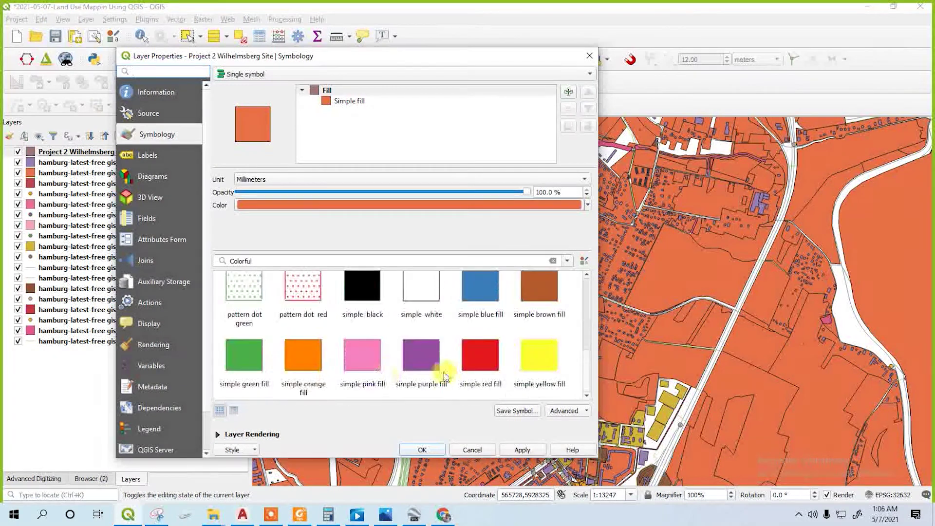
{"action": "scroll", "coordinate": [435, 312], "scroll_direction": "up", "scroll_amount": 3}
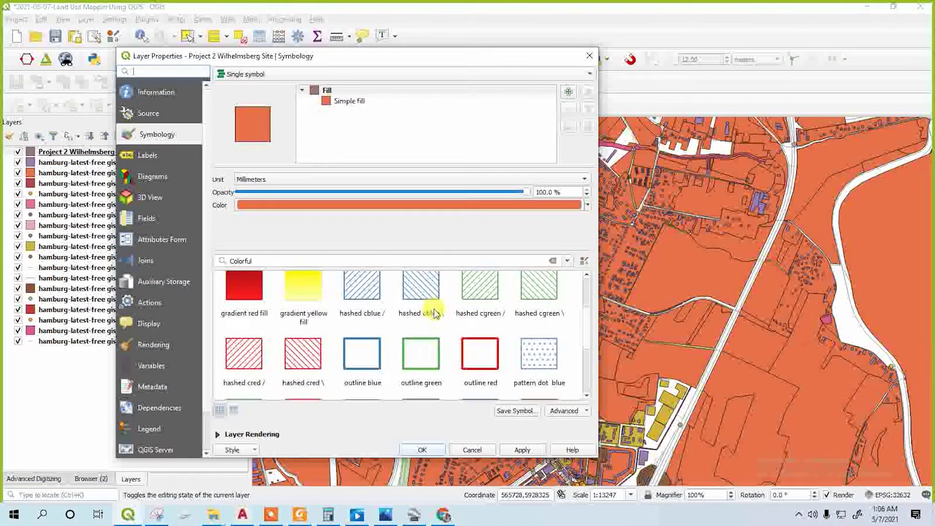
{"action": "left_click", "coordinate": [375, 350]}
{"action": "left_click", "coordinate": [520, 448]}
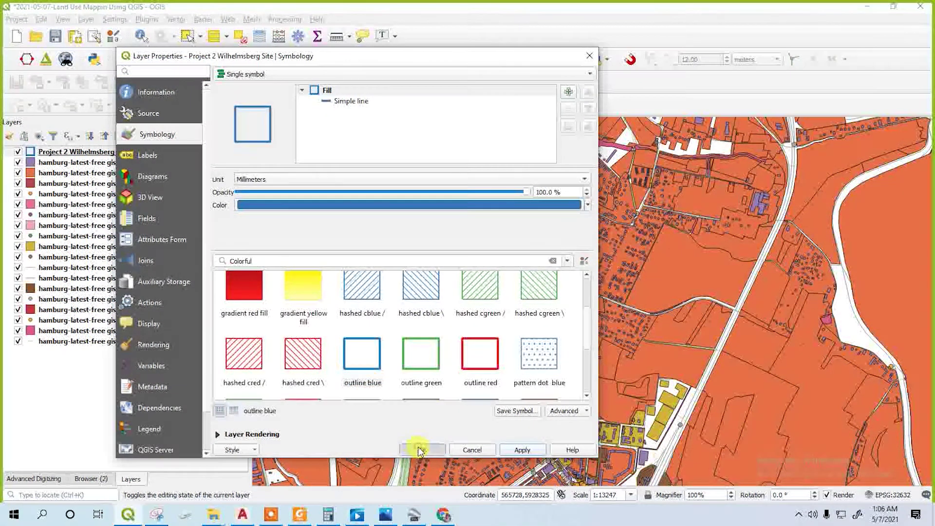
{"action": "left_click", "coordinate": [418, 446]}
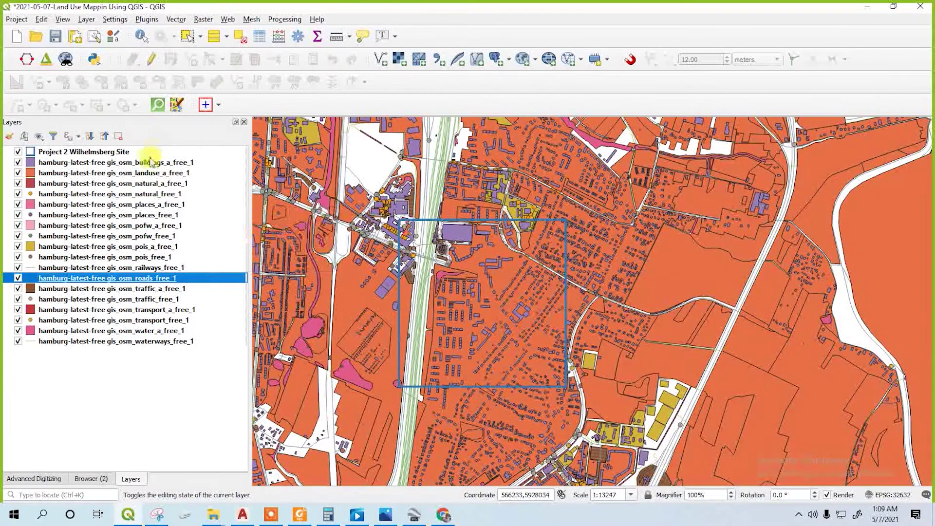
- Examine the attribute table of the gis_osm_buildings_a_free_1 layer, including its building type field, and close it
{"action": "left_click", "coordinate": [156, 163]}
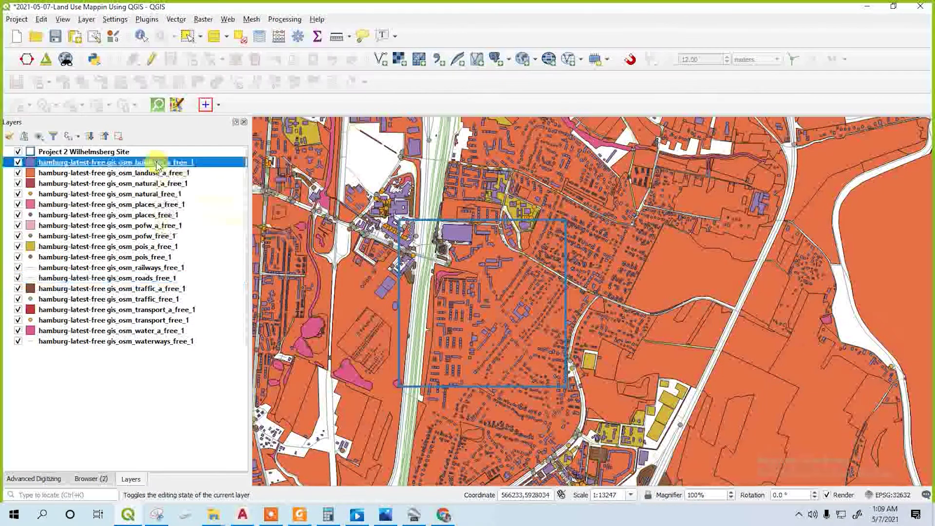
{"action": "right_click", "coordinate": [156, 164]}
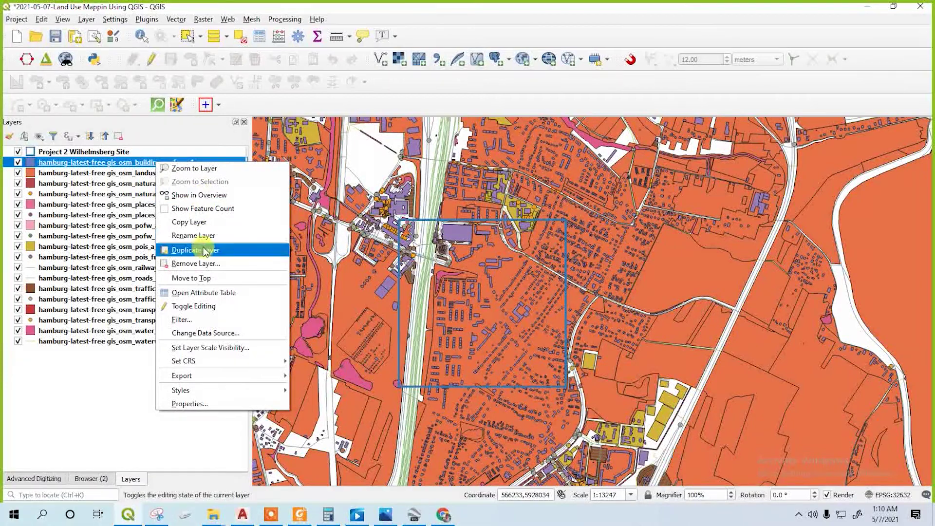
{"action": "left_click", "coordinate": [204, 292]}
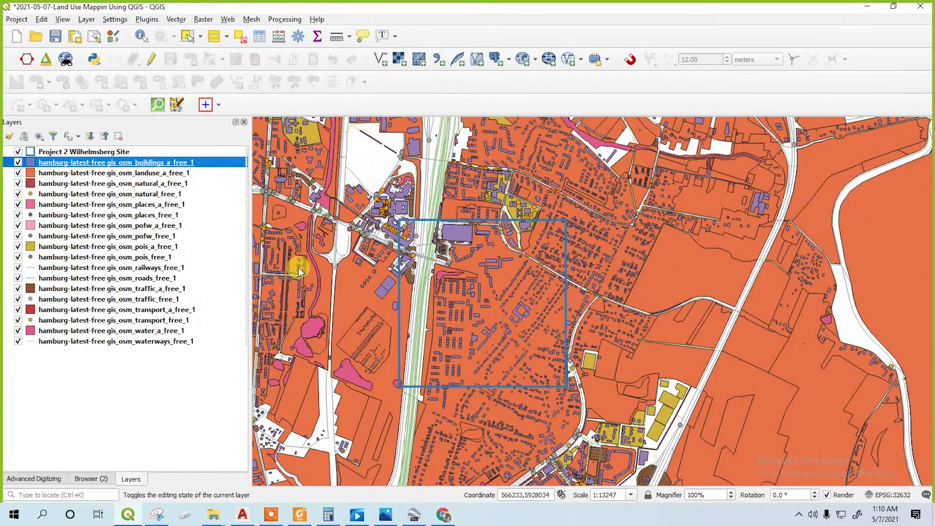
{"action": "right_click", "coordinate": [204, 165]}
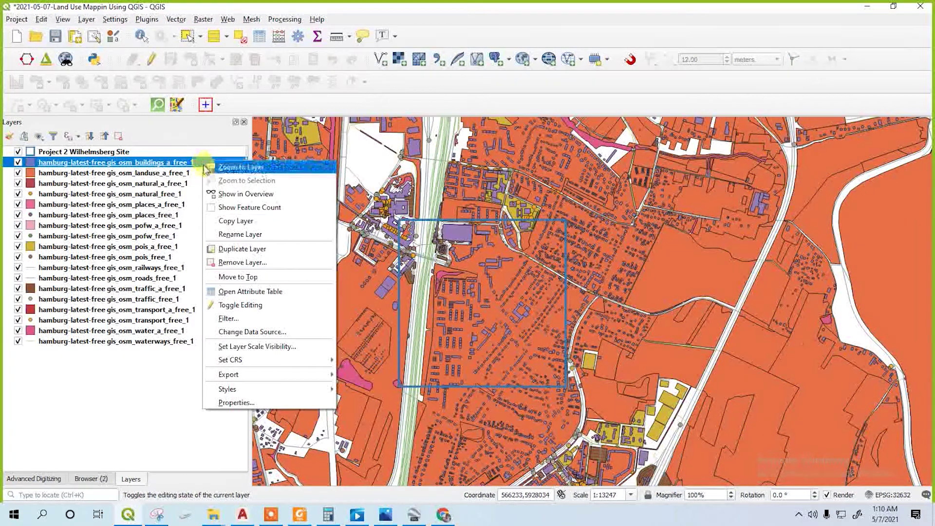
{"action": "left_click", "coordinate": [259, 294]}
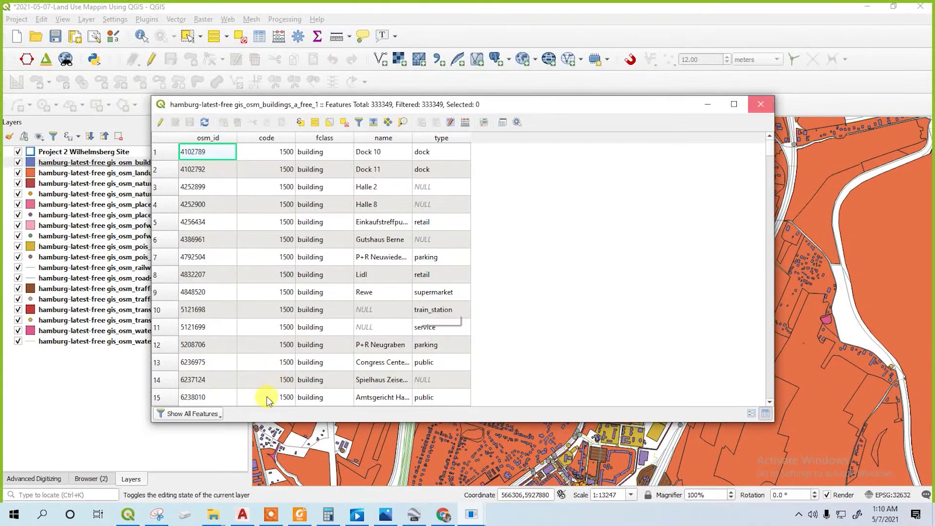
{"action": "key", "text": "Escape"}
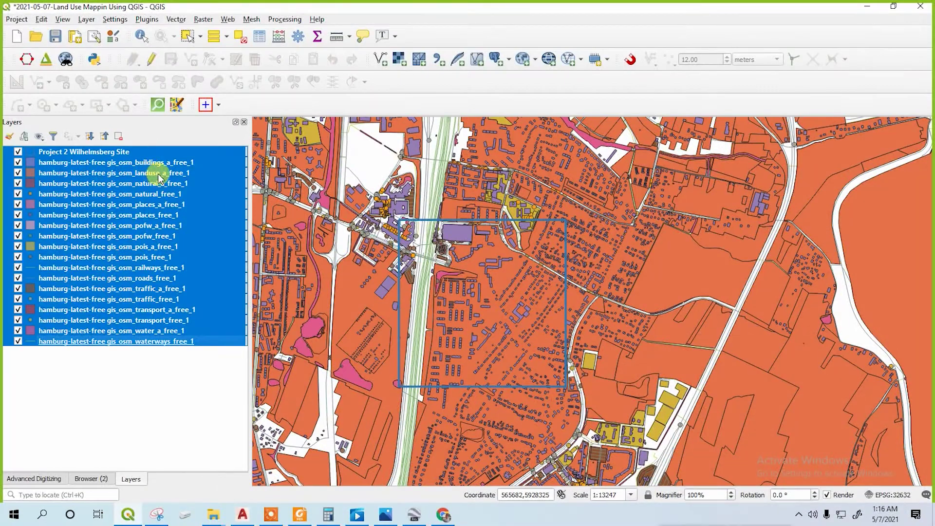
- Remove all the Hamburg OpenStreetMap layers except gis_osm_buildings_a_free_1, gis_osm_landuse_a_free_1 and gis_osm_pois_a_free_1 from the project
{"action": "left_click", "coordinate": [151, 162], "text": "ctrl"}
{"action": "left_click", "coordinate": [152, 174], "text": "ctrl"}
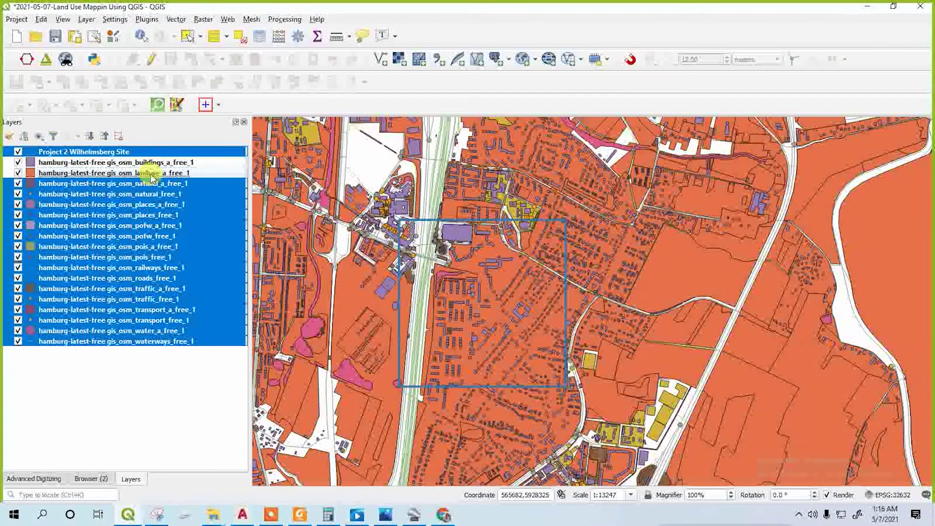
{"action": "left_click", "coordinate": [184, 244], "text": "ctrl"}
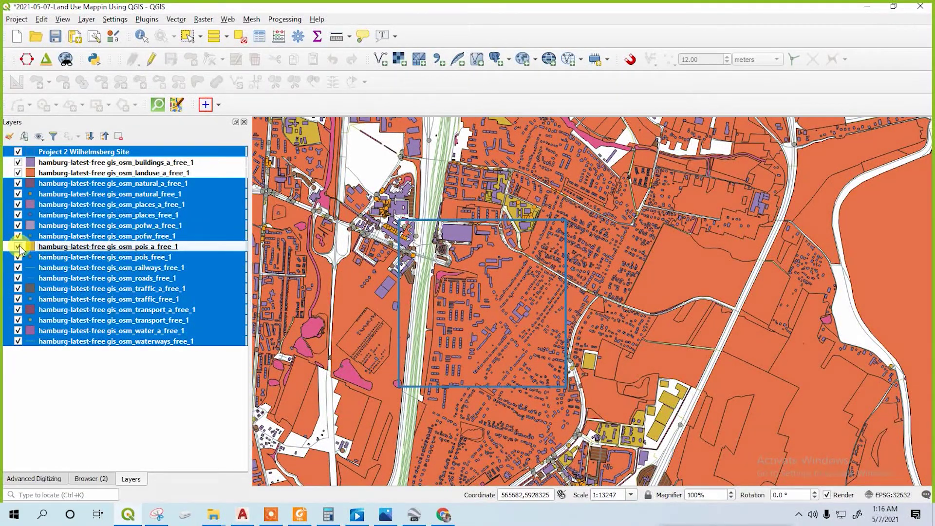
{"action": "right_click", "coordinate": [106, 193]}
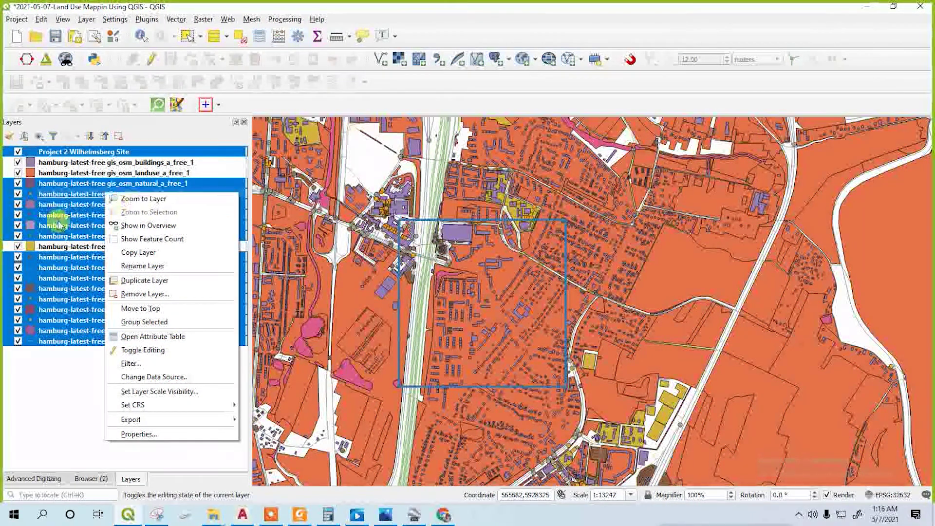
{"action": "right_click", "coordinate": [7, 206]}
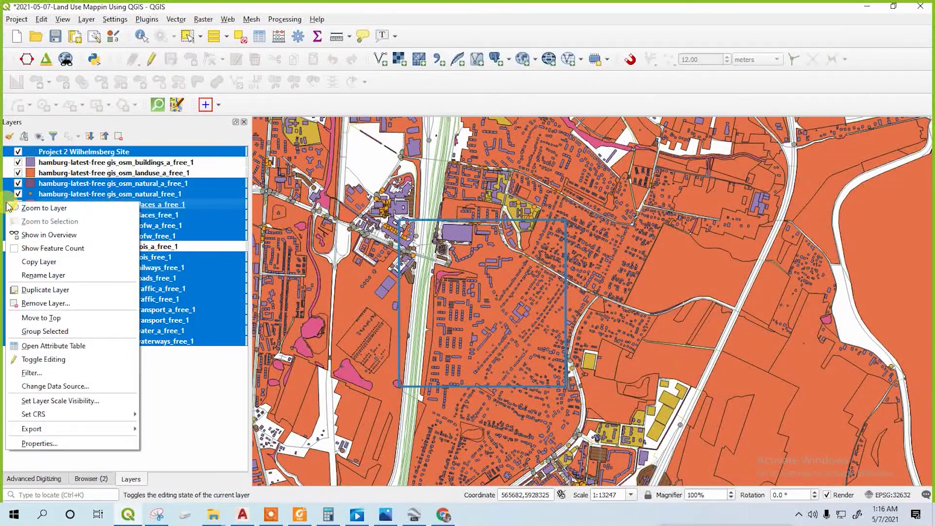
{"action": "right_click", "coordinate": [219, 335]}
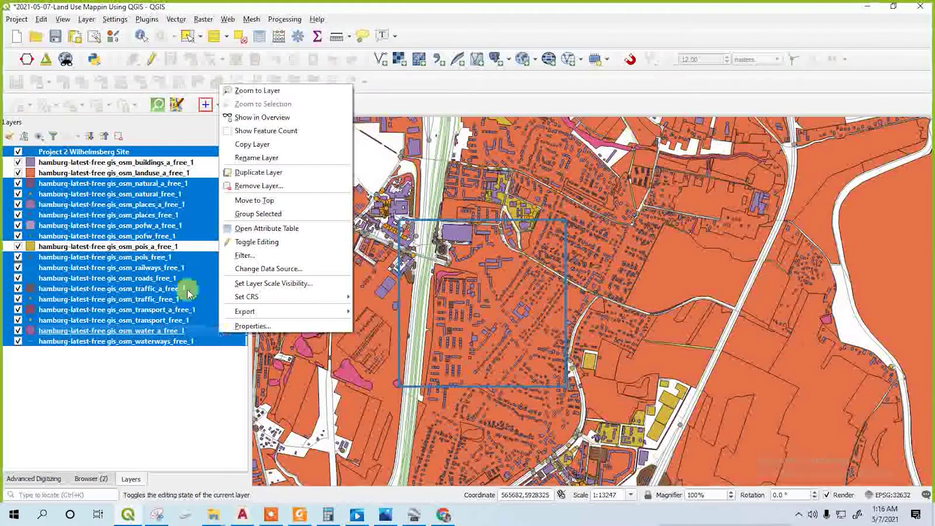
{"action": "left_click", "coordinate": [274, 189]}
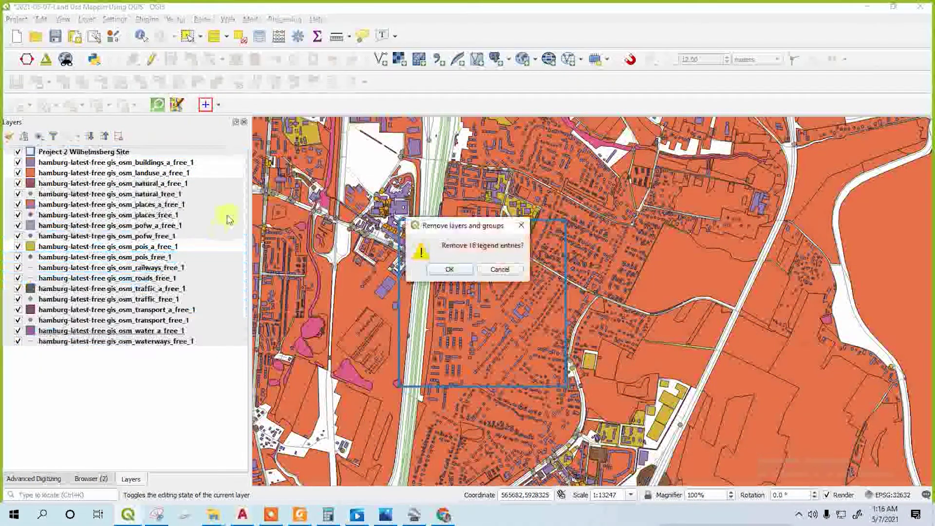
{"action": "left_click", "coordinate": [462, 268]}
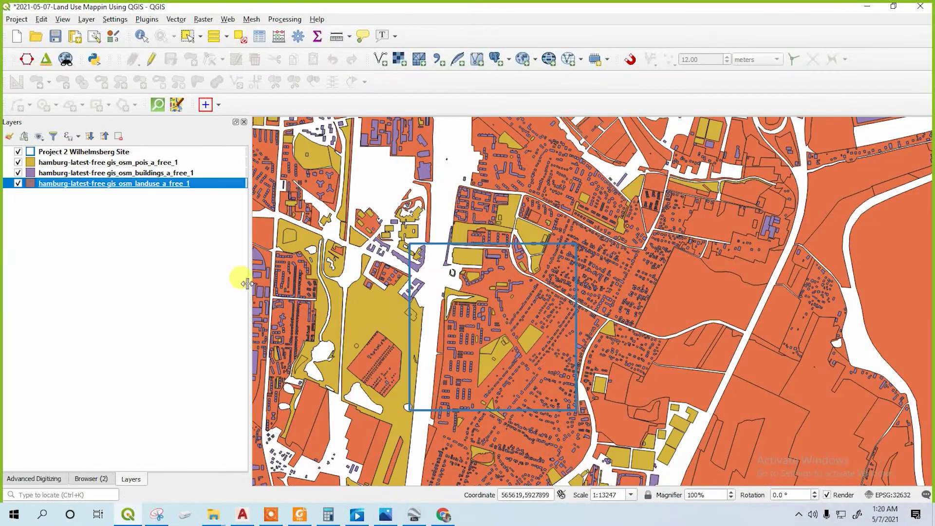
- Clip the gis_osm_pois_a_free_1 layer to the Project 2 Wilhelmsberg Site overlay as a temporary layer, and close the Clip dialog
{"action": "left_click", "coordinate": [153, 163]}
{"action": "right_click", "coordinate": [152, 161]}
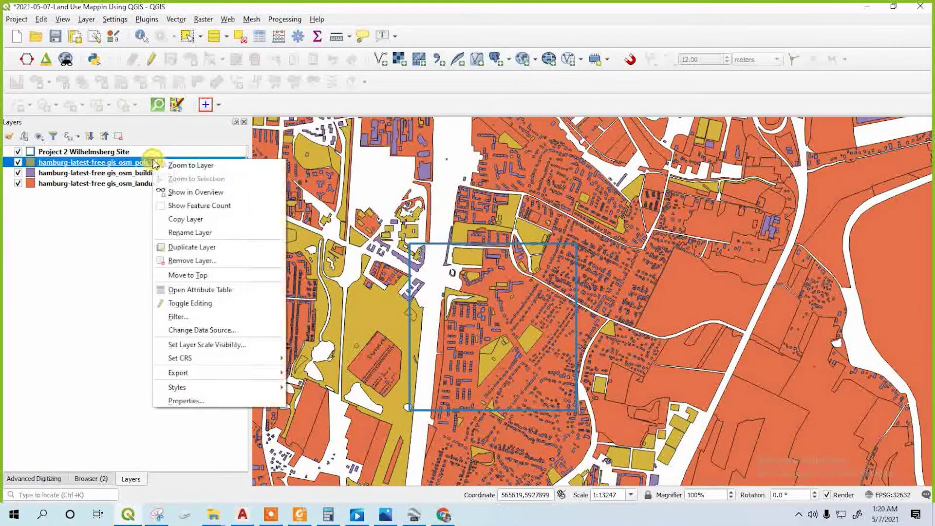
{"action": "left_click", "coordinate": [176, 19]}
{"action": "left_click", "coordinate": [176, 19]}
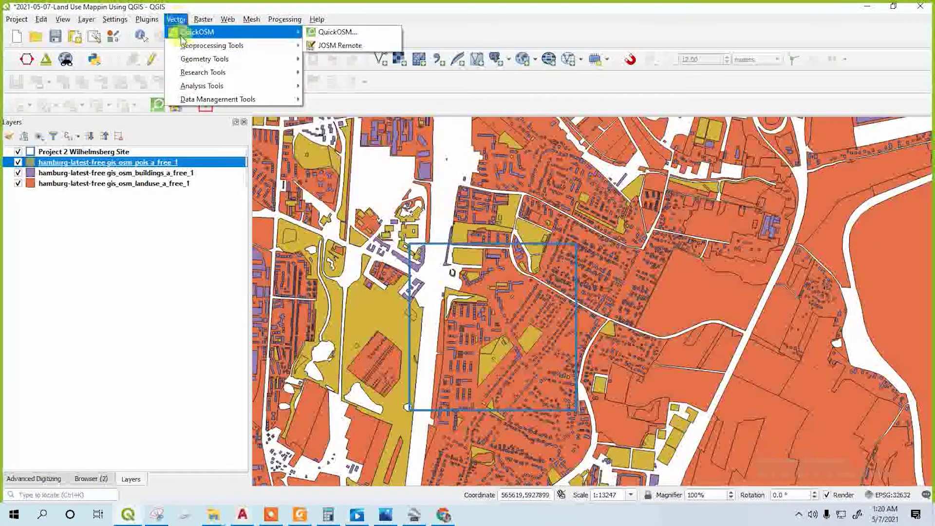
{"action": "mouse_move", "coordinate": [248, 102]}
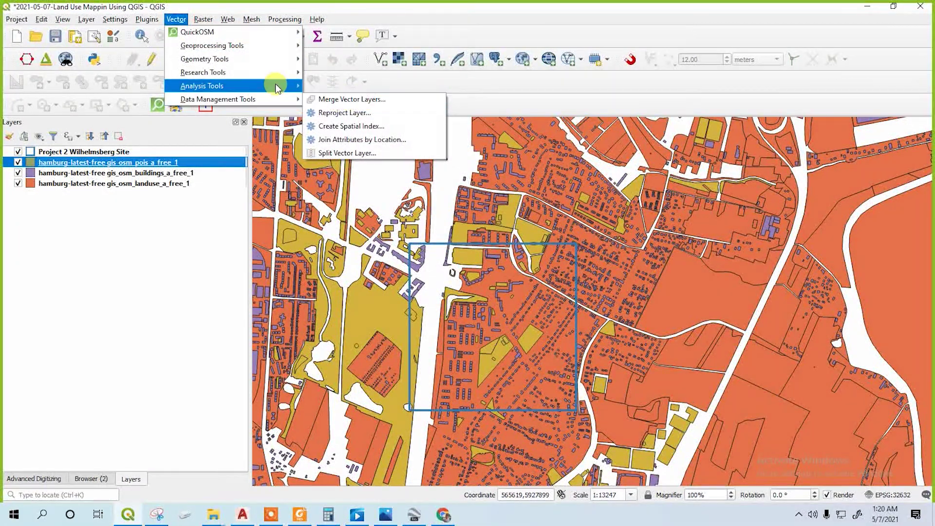
{"action": "mouse_move", "coordinate": [257, 47]}
{"action": "left_click", "coordinate": [331, 58]}
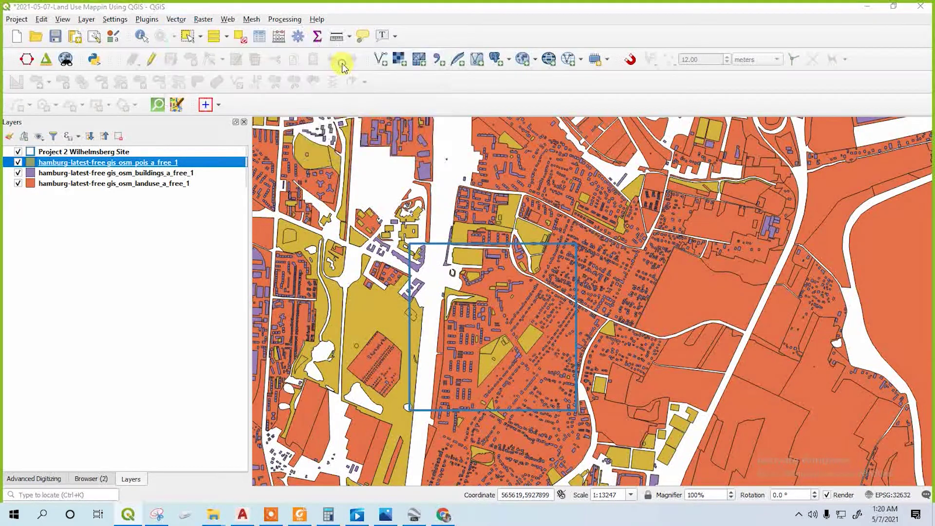
{"action": "left_click", "coordinate": [494, 206]}
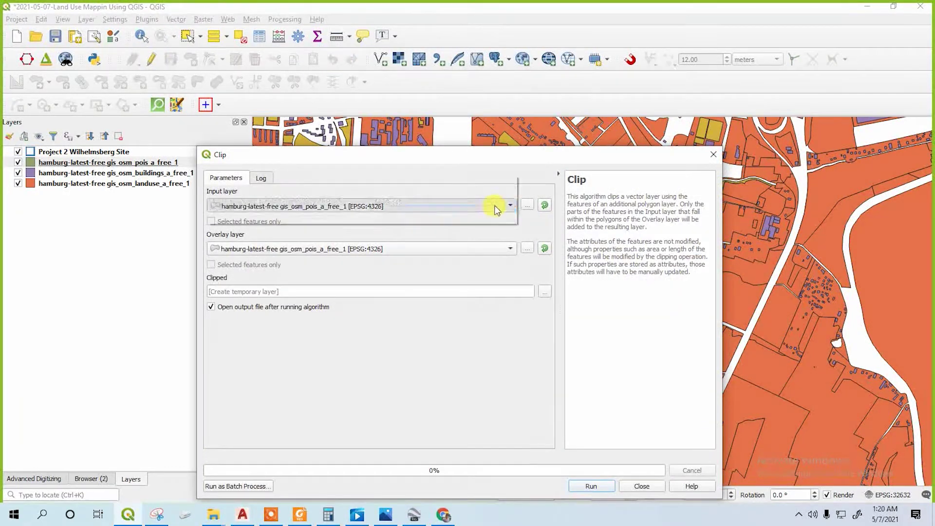
{"action": "left_click", "coordinate": [380, 205]}
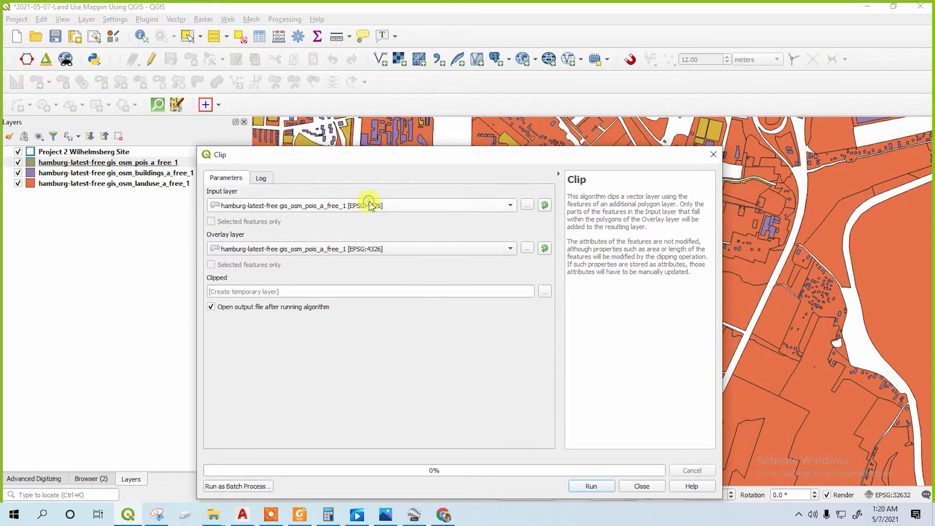
{"action": "left_click", "coordinate": [469, 253]}
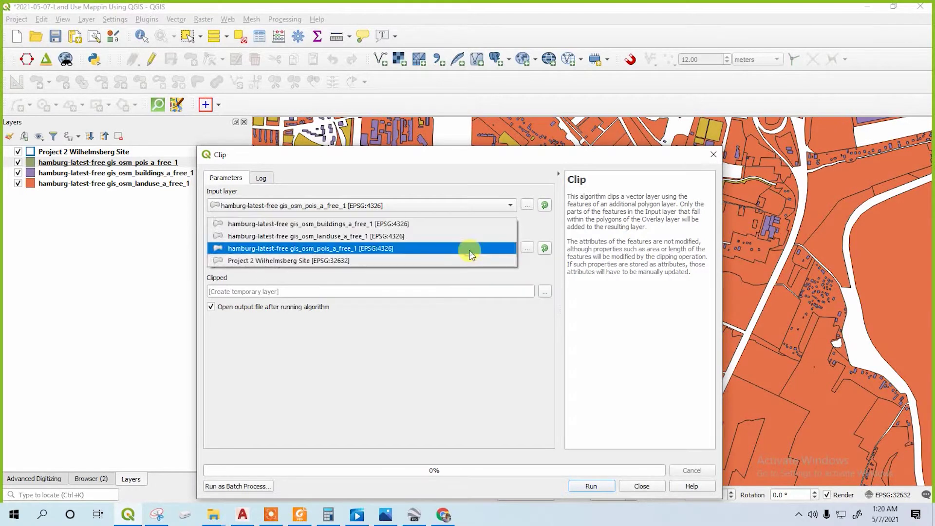
{"action": "left_click", "coordinate": [410, 258]}
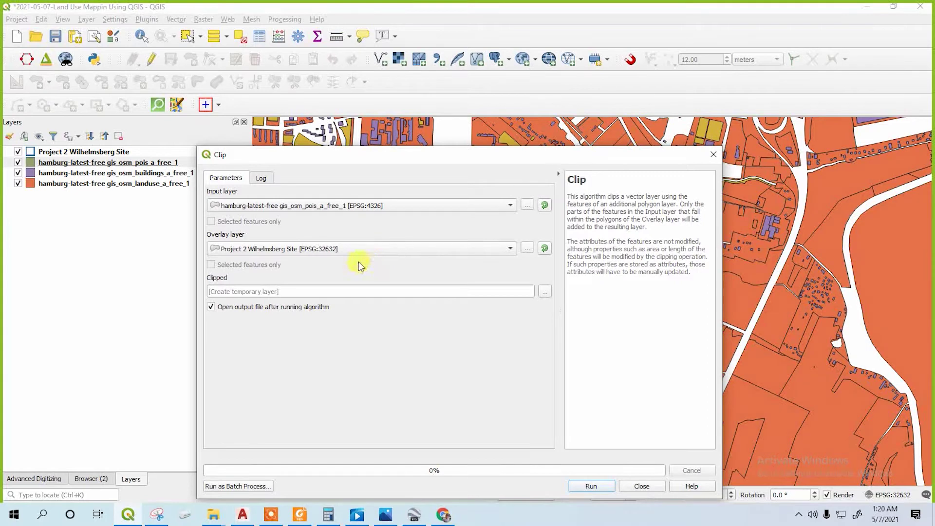
{"action": "left_click", "coordinate": [591, 486]}
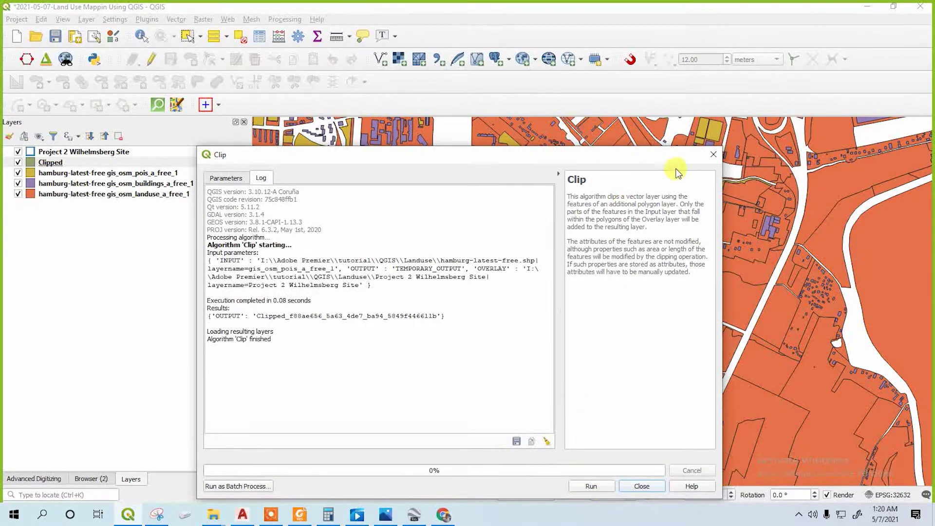
{"action": "left_click", "coordinate": [713, 154]}
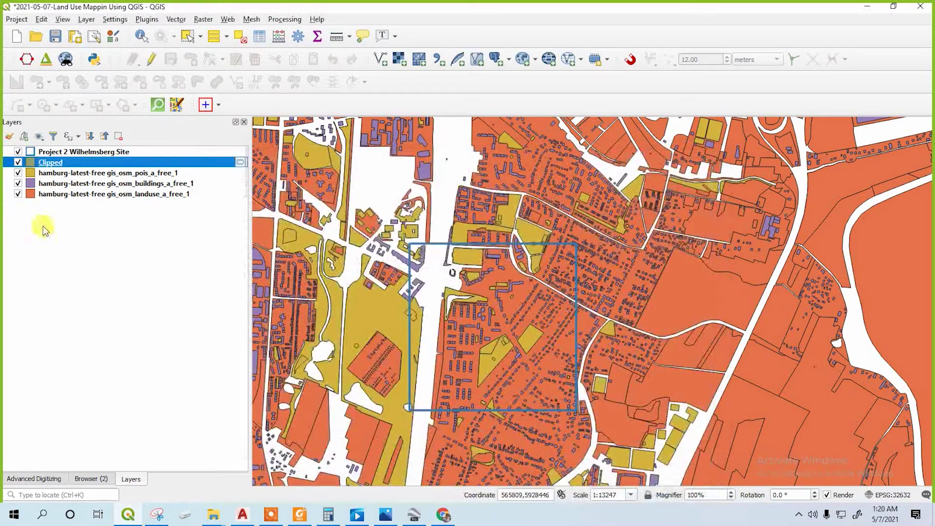
- Rename the clipped layer as Pois and select the original gis_osm_pois_a_free_1 layer
{"action": "right_click", "coordinate": [48, 162]}
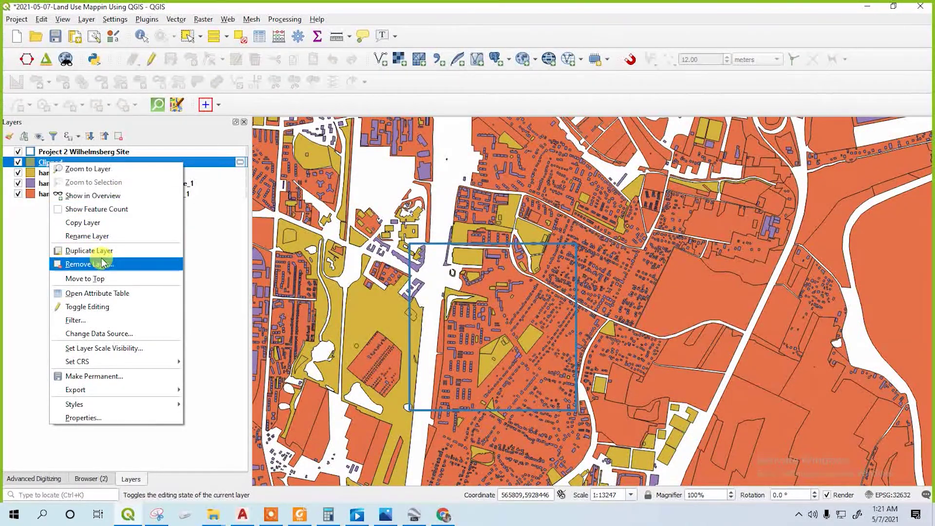
{"action": "key", "text": "Escape"}
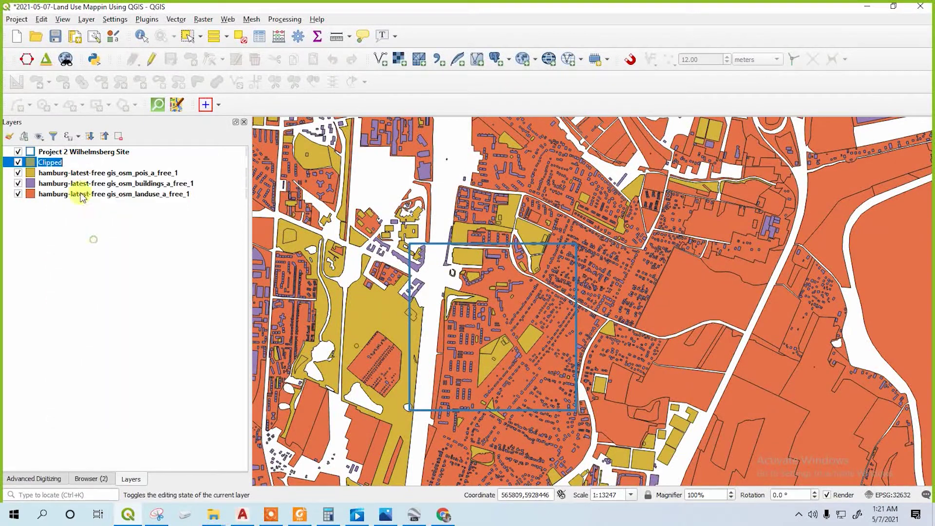
{"action": "type", "text": "Po"}
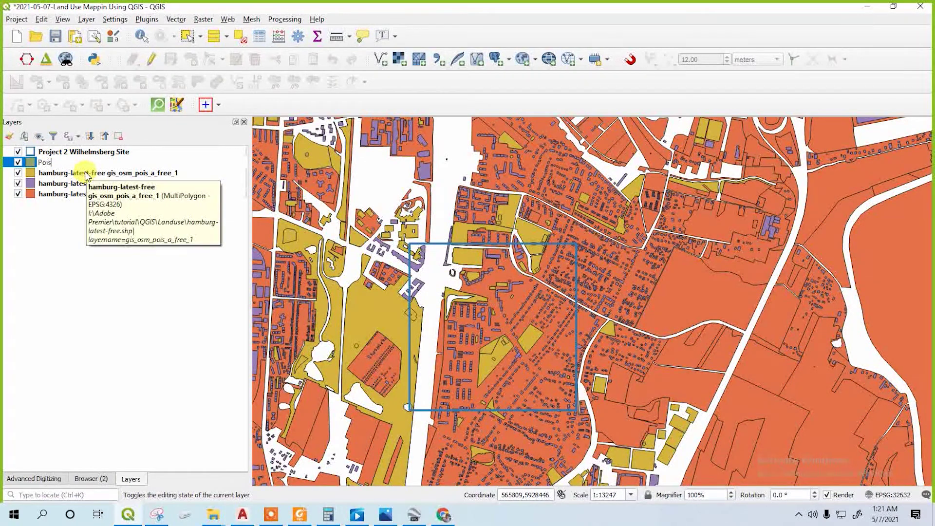
{"action": "type", "text": "is"}
{"action": "key", "text": "Return"}
{"action": "left_click", "coordinate": [95, 173]}
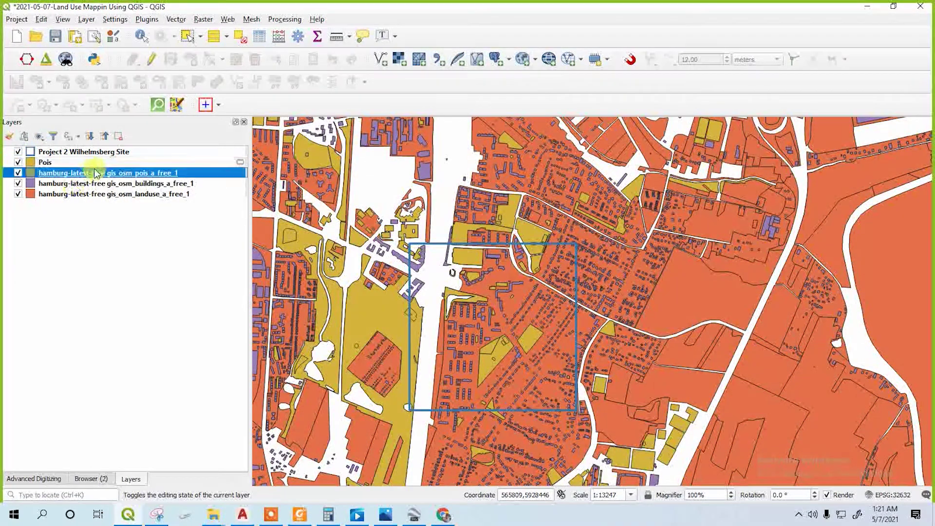
- Clip the gis_osm_buildings_a_free_1 layer to the Project 2 Wilhelmsberg Site overlay as a temporary layer, and close the Clip dialog
{"action": "left_click", "coordinate": [177, 20]}
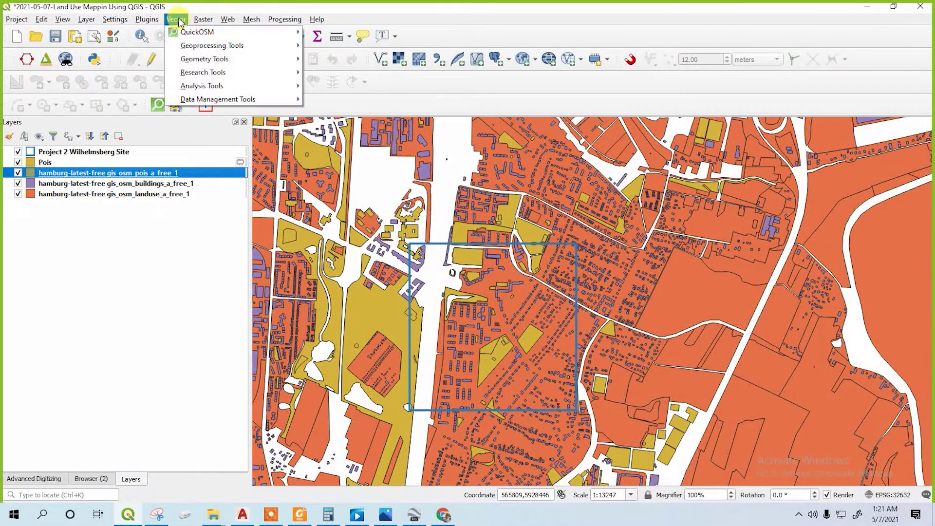
{"action": "mouse_move", "coordinate": [215, 45]}
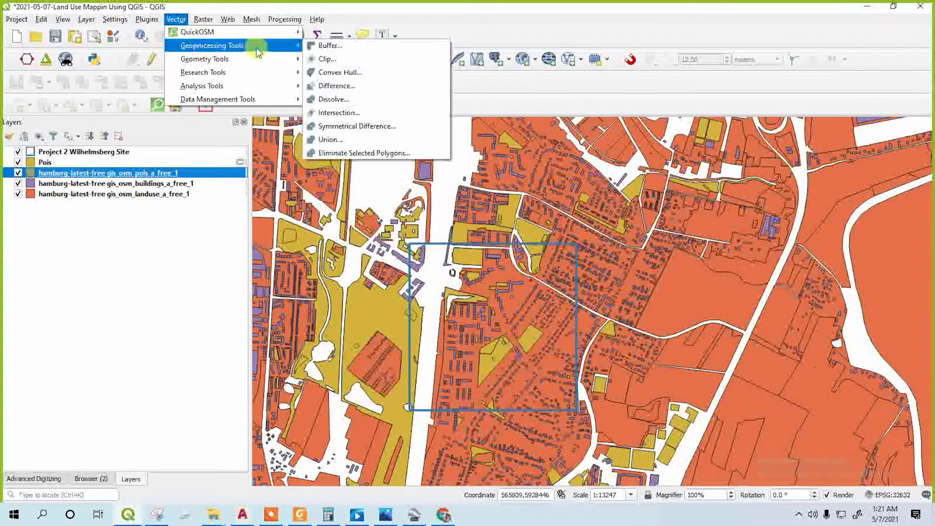
{"action": "left_click", "coordinate": [349, 59]}
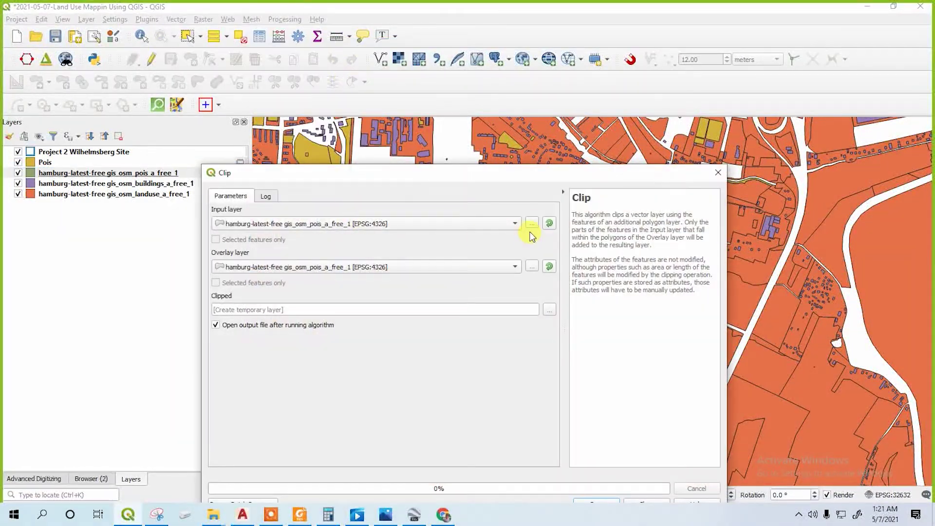
{"action": "left_click", "coordinate": [514, 225]}
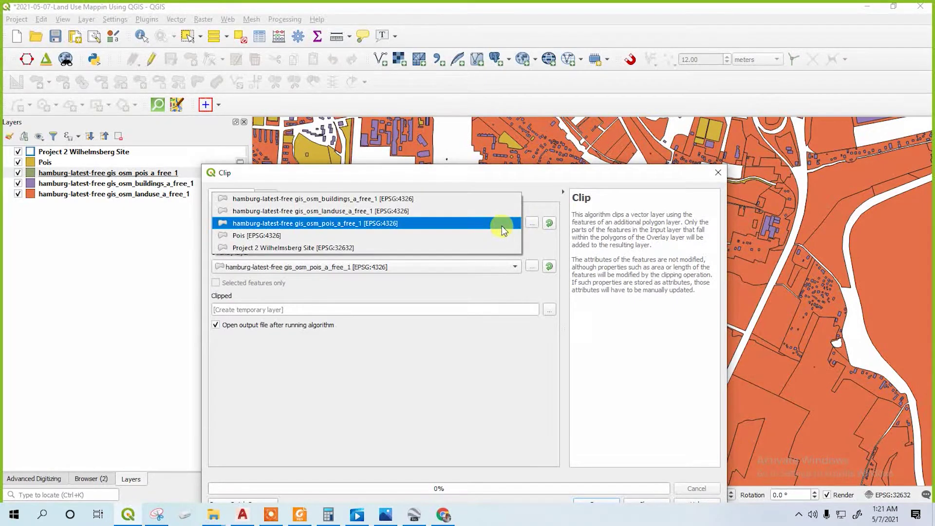
{"action": "left_click", "coordinate": [327, 198]}
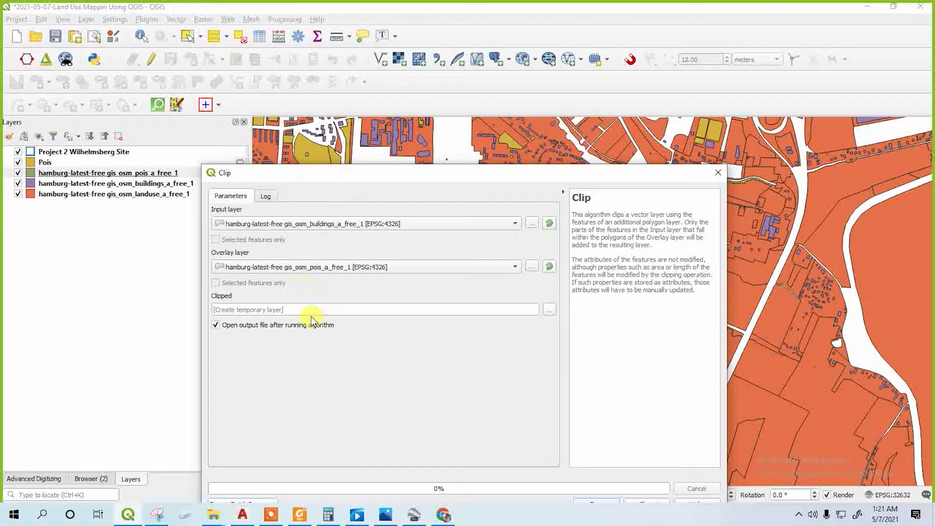
{"action": "left_click", "coordinate": [515, 267]}
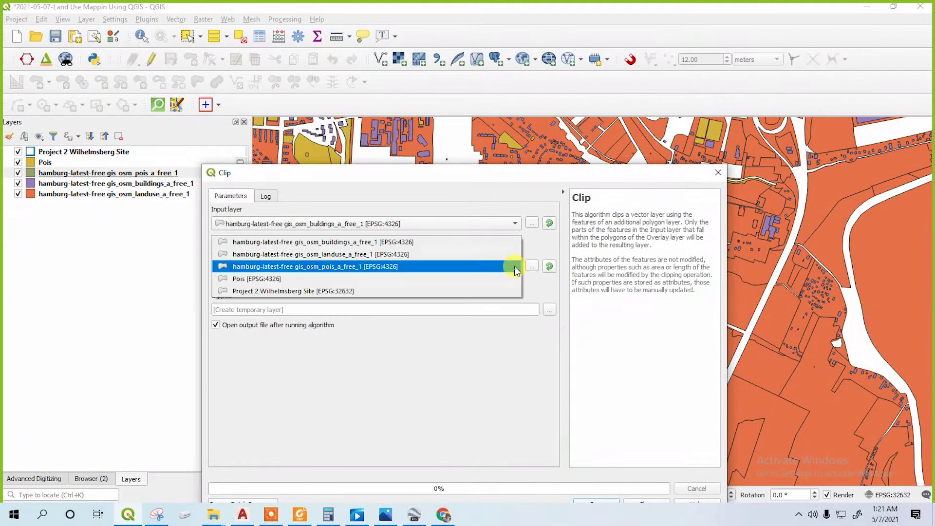
{"action": "left_click", "coordinate": [329, 291]}
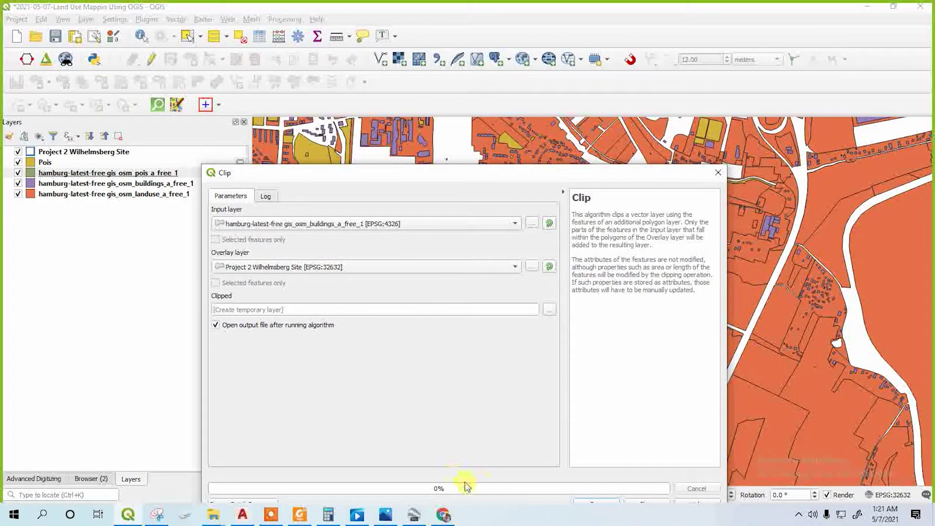
{"action": "left_click_drag", "start_coordinate": [493, 183], "coordinate": [466, 81]}
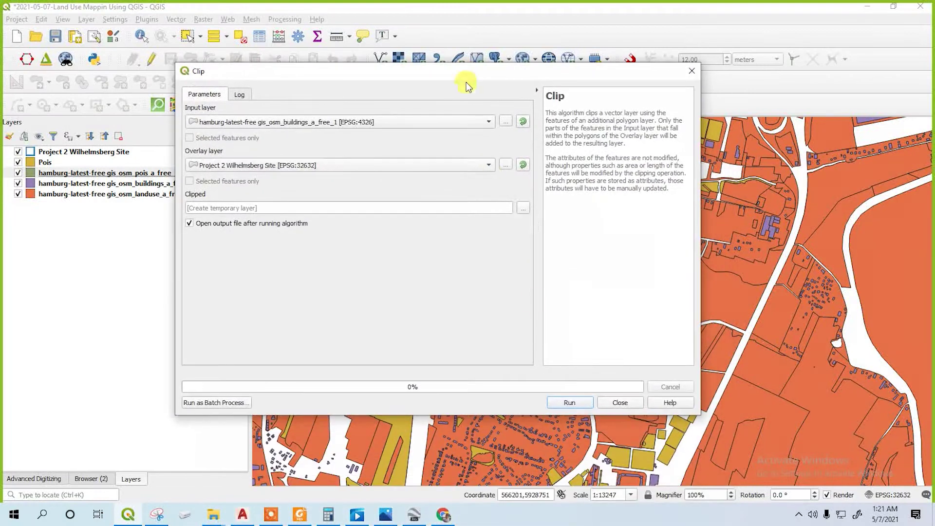
{"action": "left_click", "coordinate": [582, 404]}
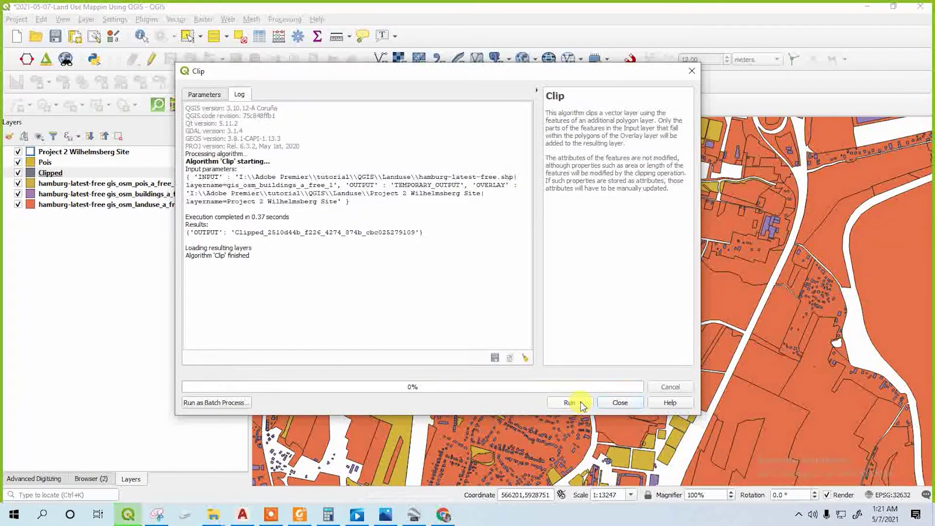
{"action": "left_click", "coordinate": [691, 71]}
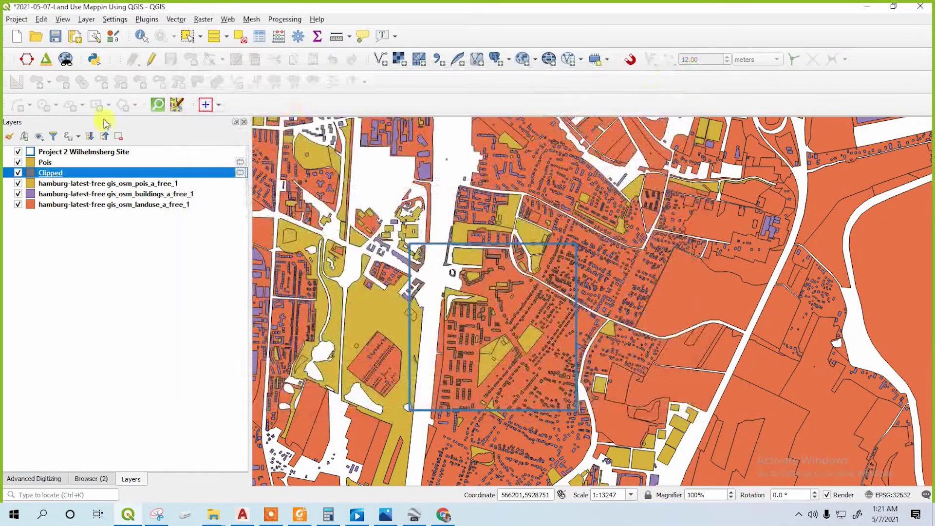
- Rename the clipped buildings layer as Building
{"action": "right_click", "coordinate": [64, 175]}
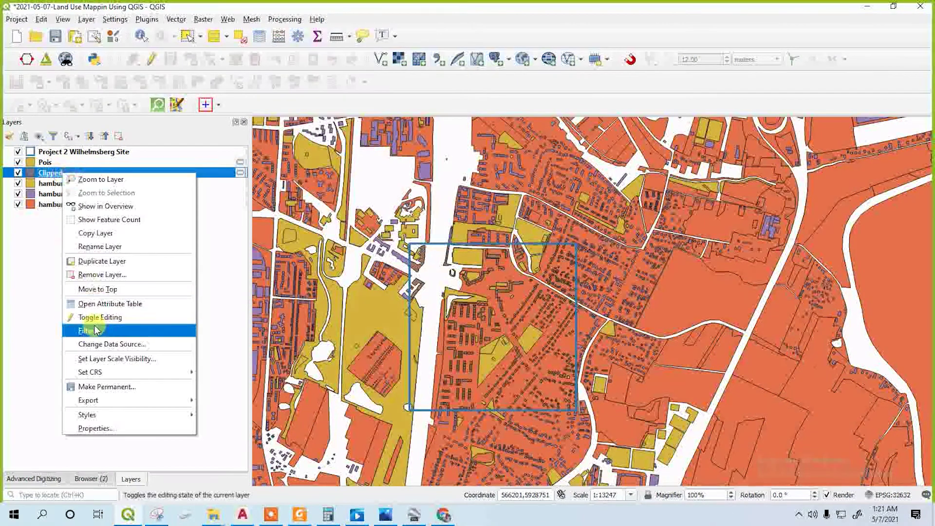
{"action": "left_click", "coordinate": [99, 247]}
{"action": "left_click_drag", "start_coordinate": [69, 170], "coordinate": [38, 170]}
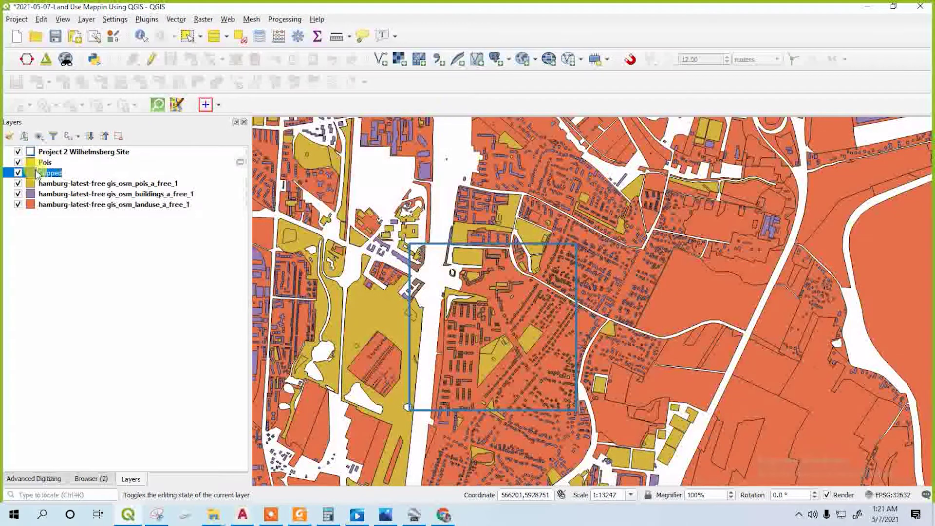
{"action": "type", "text": "Building"}
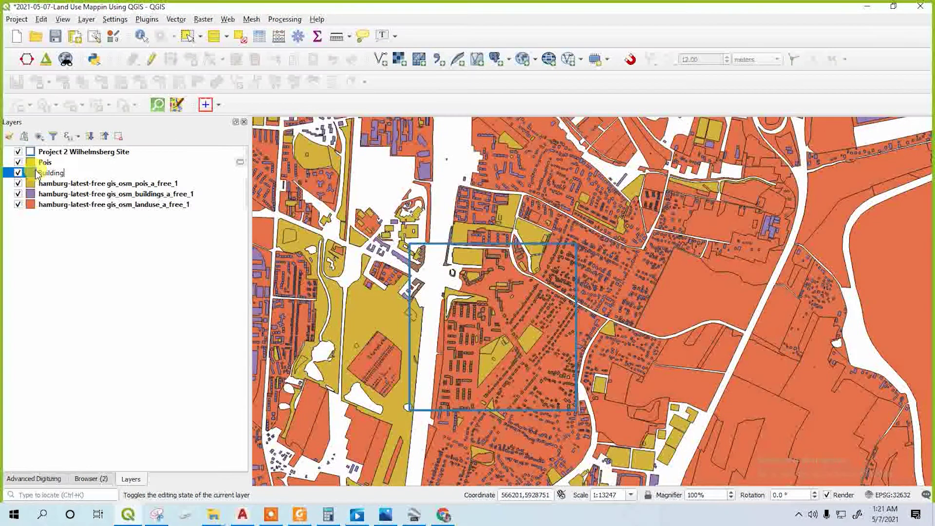
{"action": "key", "text": "Return"}
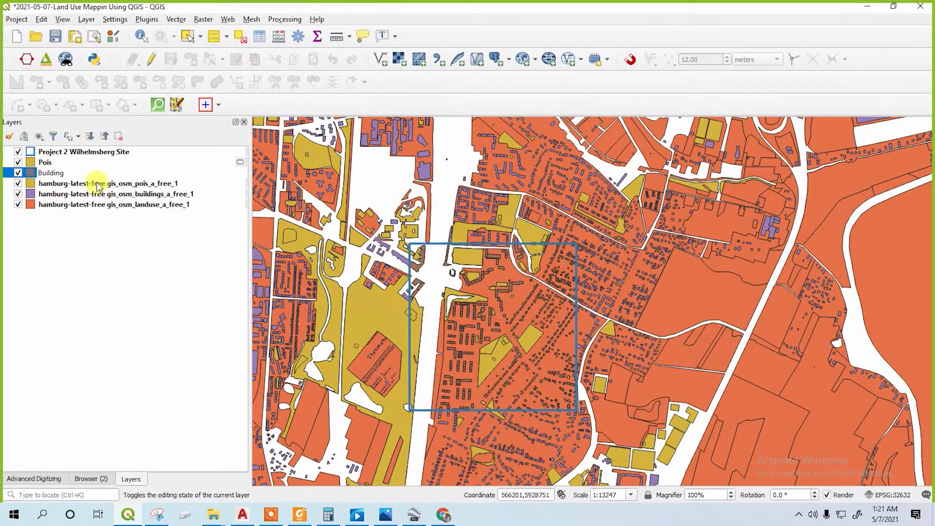
- Remove the original gis_osm_pois_a_free_1 and gis_osm_buildings_a_free_1 layers from the project
{"action": "left_click", "coordinate": [98, 185]}
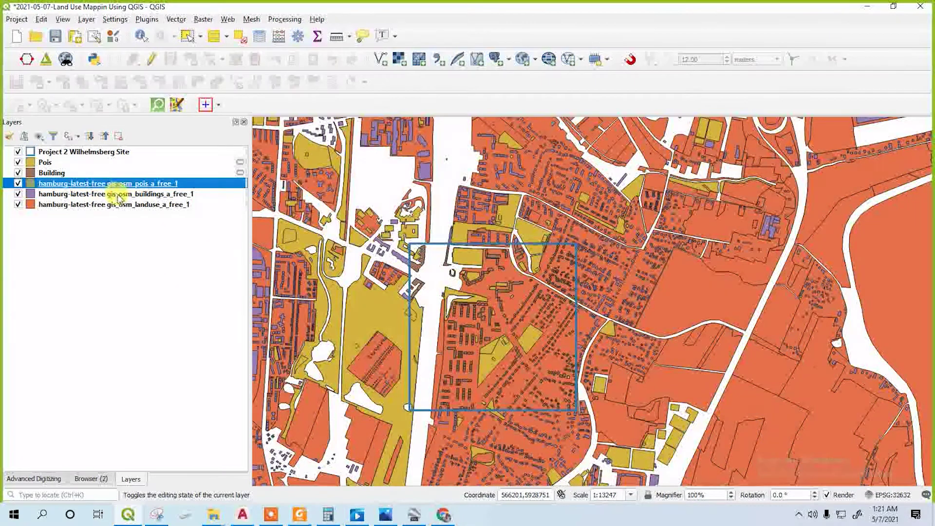
{"action": "left_click", "coordinate": [120, 194], "text": "shift"}
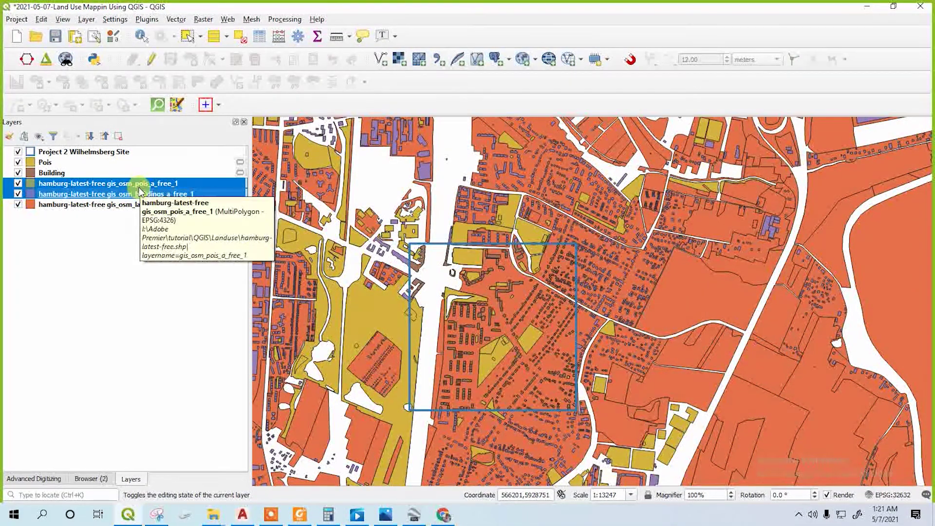
{"action": "right_click", "coordinate": [128, 184]}
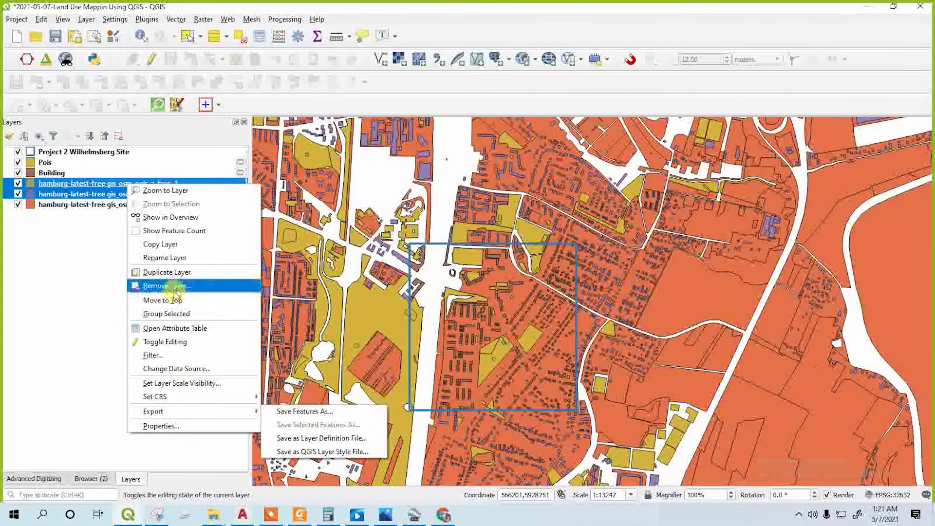
{"action": "left_click", "coordinate": [178, 288]}
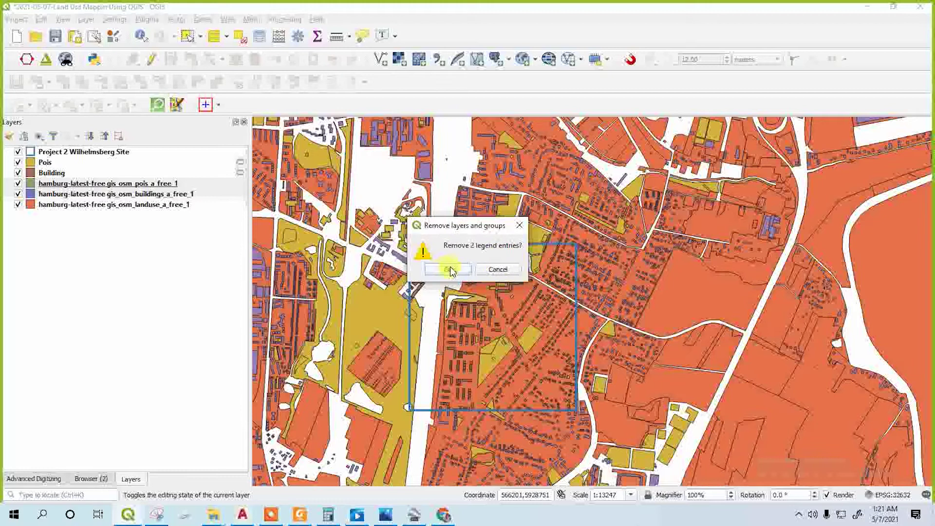
{"action": "left_click", "coordinate": [448, 270]}
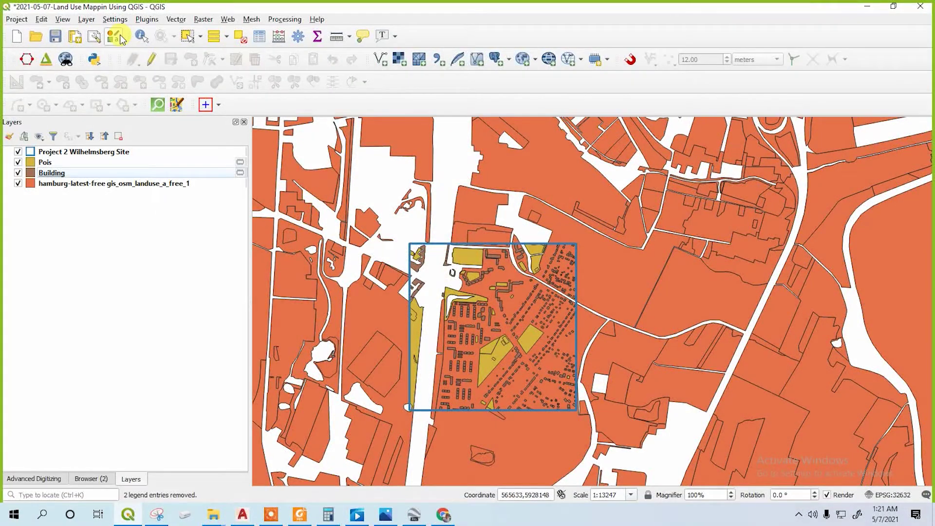
- Clip the gis_osm_landuse_a_free_1 layer to the Project 2 Wilhelmsberg Site overlay as a temporary layer, and close the Clip dialog
{"action": "left_click", "coordinate": [177, 19]}
{"action": "mouse_move", "coordinate": [298, 45]}
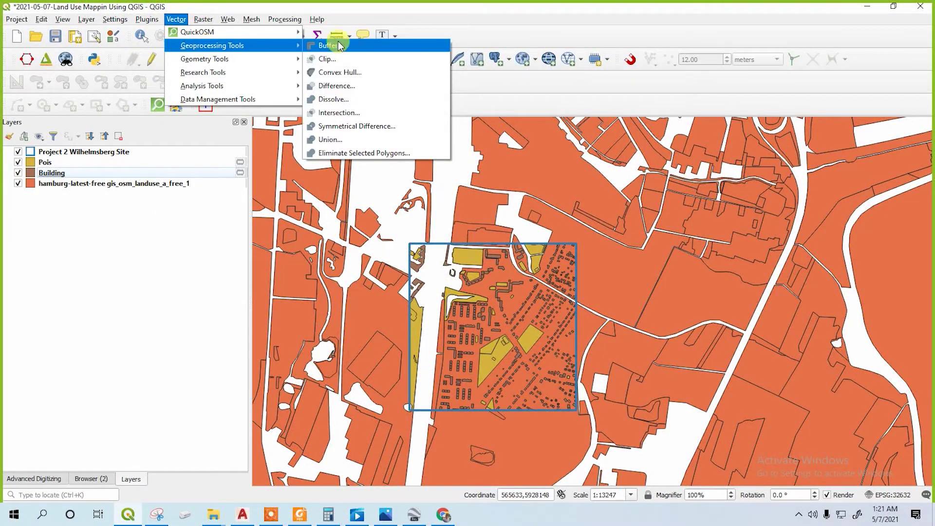
{"action": "left_click", "coordinate": [352, 60]}
{"action": "left_click", "coordinate": [312, 143]}
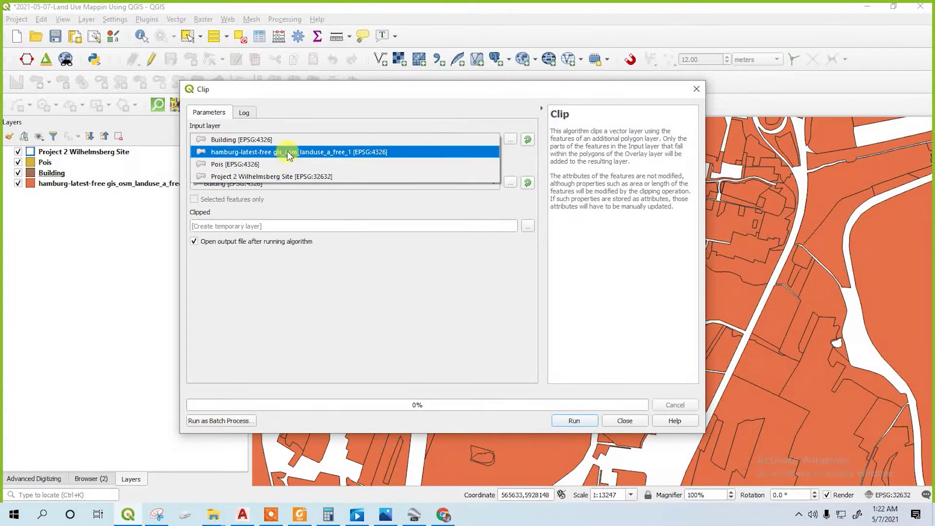
{"action": "left_click", "coordinate": [285, 152]}
{"action": "left_click", "coordinate": [278, 182]}
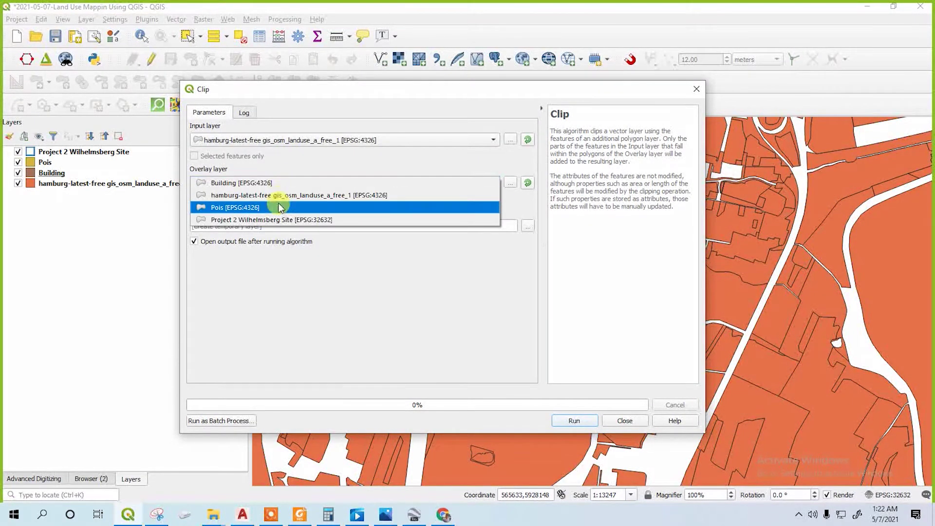
{"action": "left_click", "coordinate": [281, 220]}
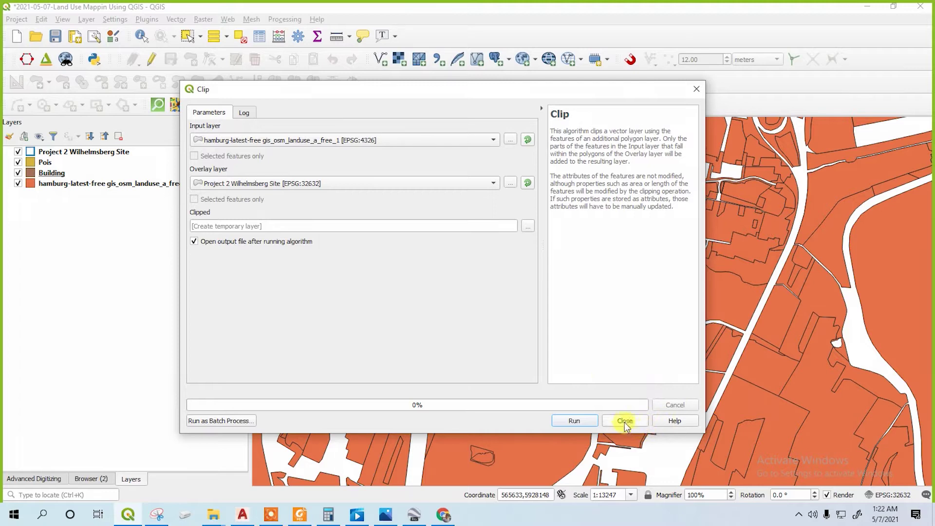
{"action": "left_click", "coordinate": [573, 421]}
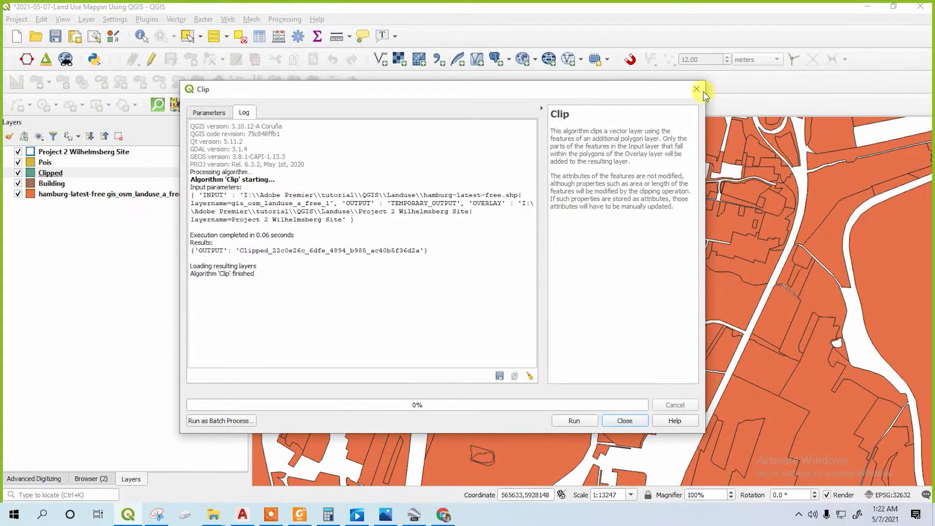
{"action": "left_click", "coordinate": [696, 91]}
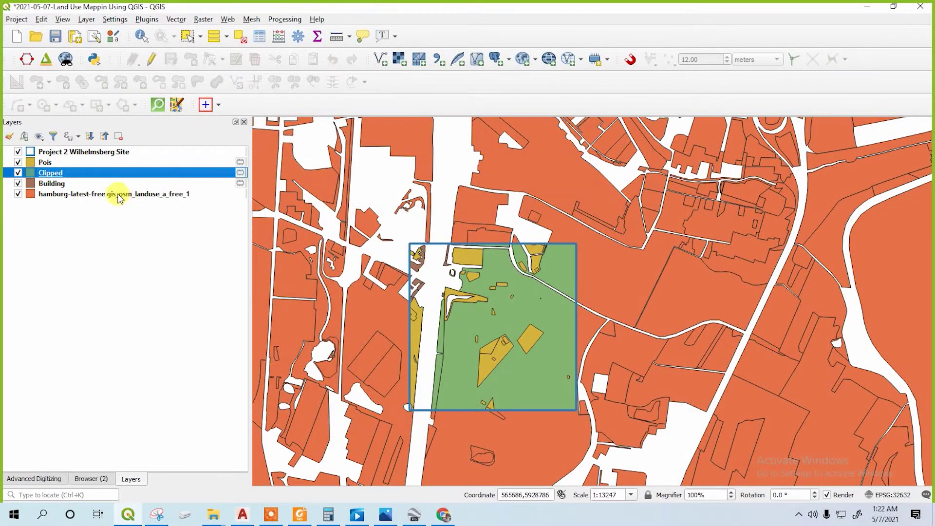
- Remove the original gis_osm_landuse_a_free_1 layer from the project
{"action": "left_click", "coordinate": [117, 195]}
{"action": "right_click", "coordinate": [117, 194]}
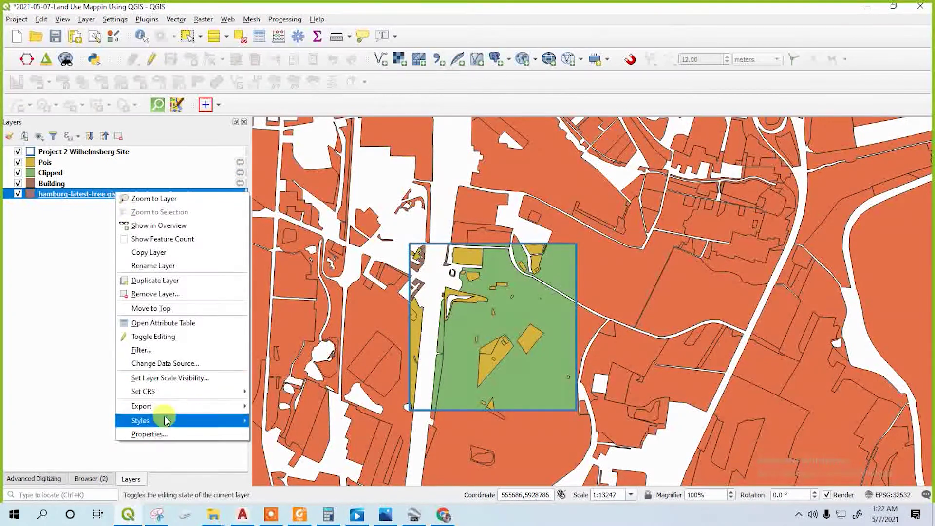
{"action": "left_click", "coordinate": [157, 294]}
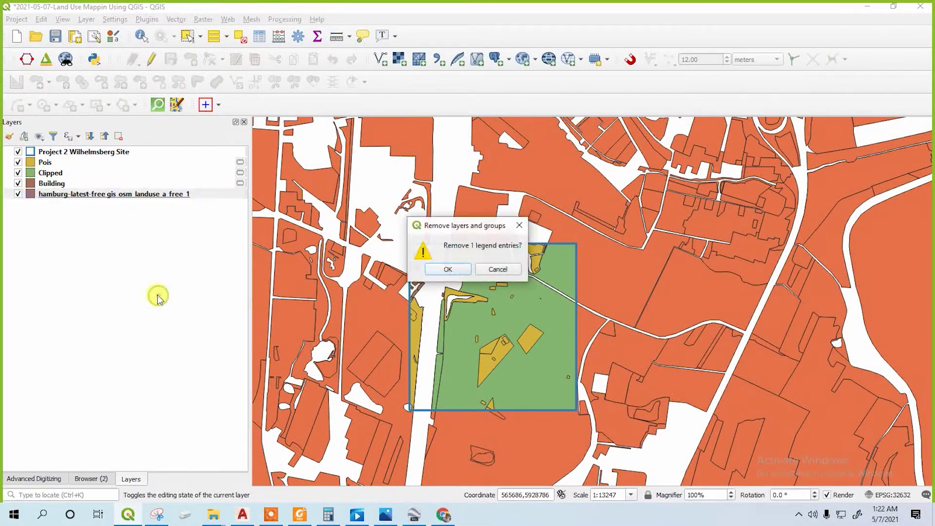
{"action": "left_click", "coordinate": [448, 269]}
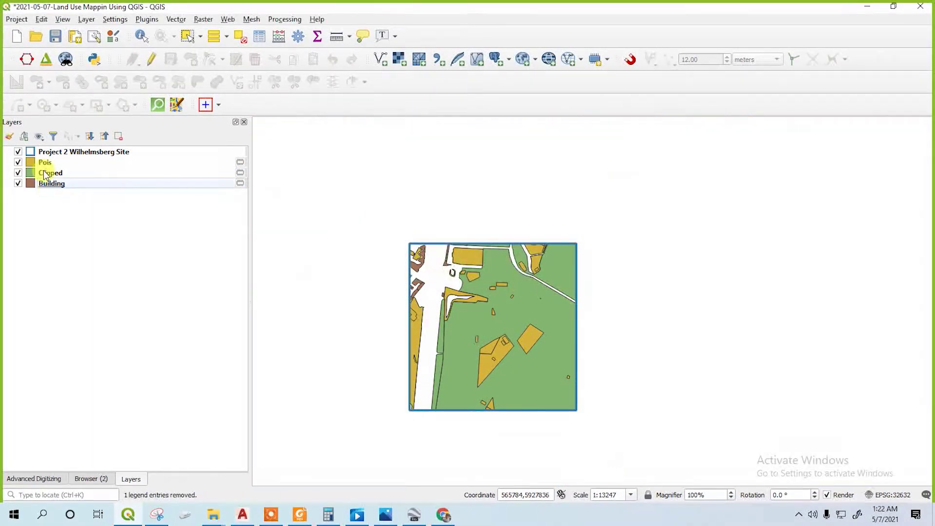
- Rename the clipped land use layer as Landuse
{"action": "left_click", "coordinate": [82, 174]}
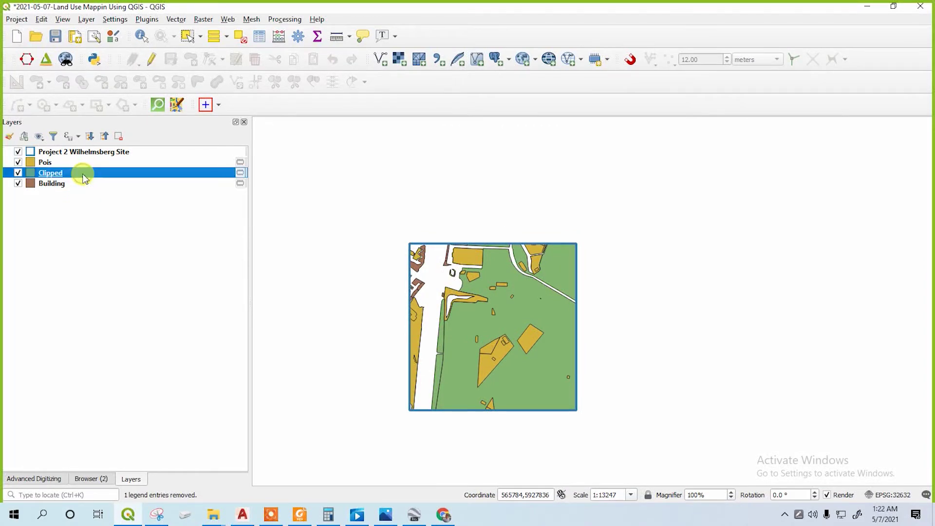
{"action": "right_click", "coordinate": [84, 175]}
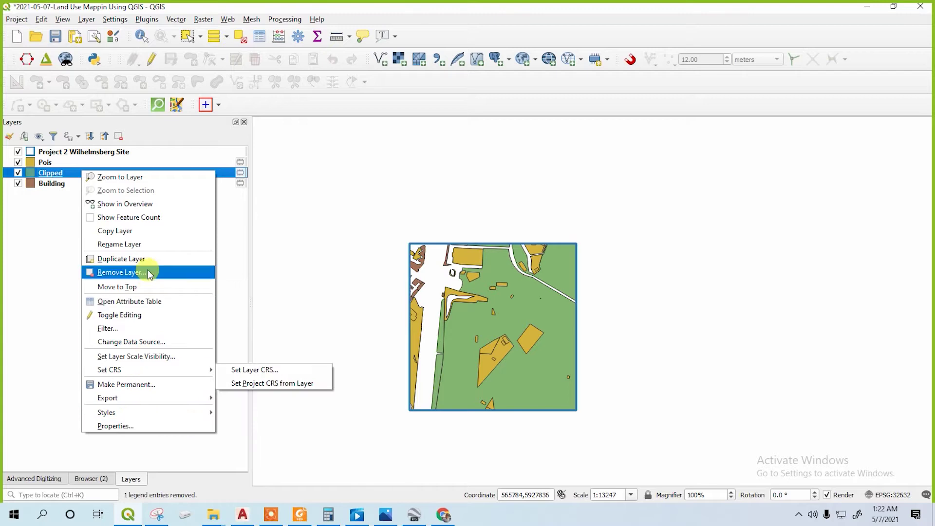
{"action": "left_click", "coordinate": [141, 247]}
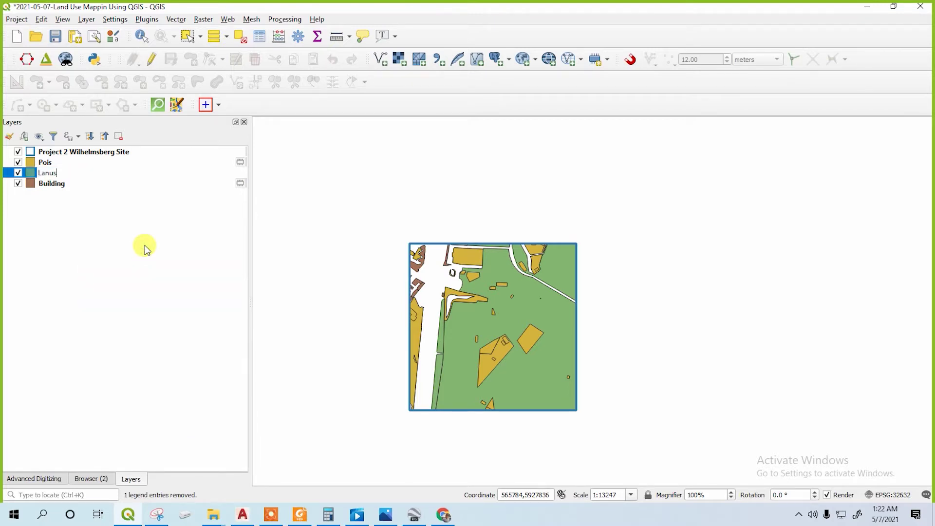
{"action": "left_click", "coordinate": [49, 174]}
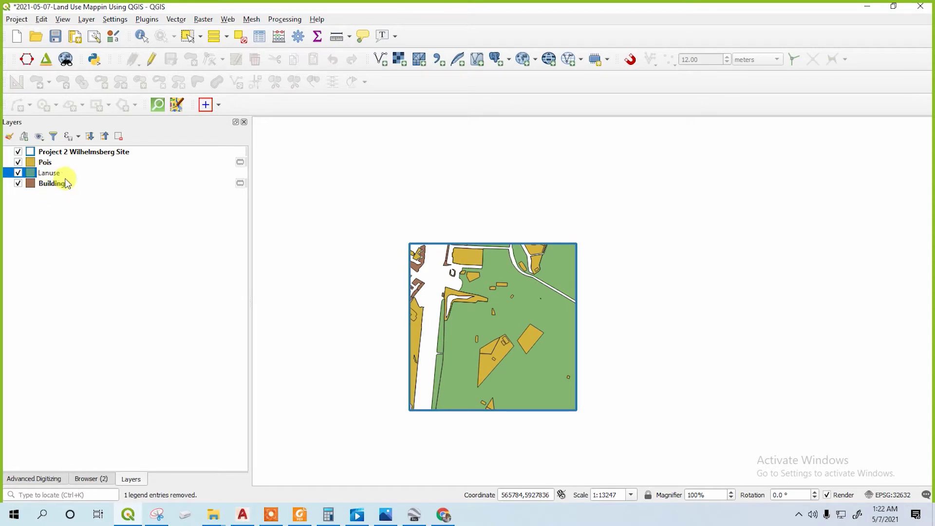
{"action": "type", "text": "d"}
{"action": "left_click", "coordinate": [98, 223]}
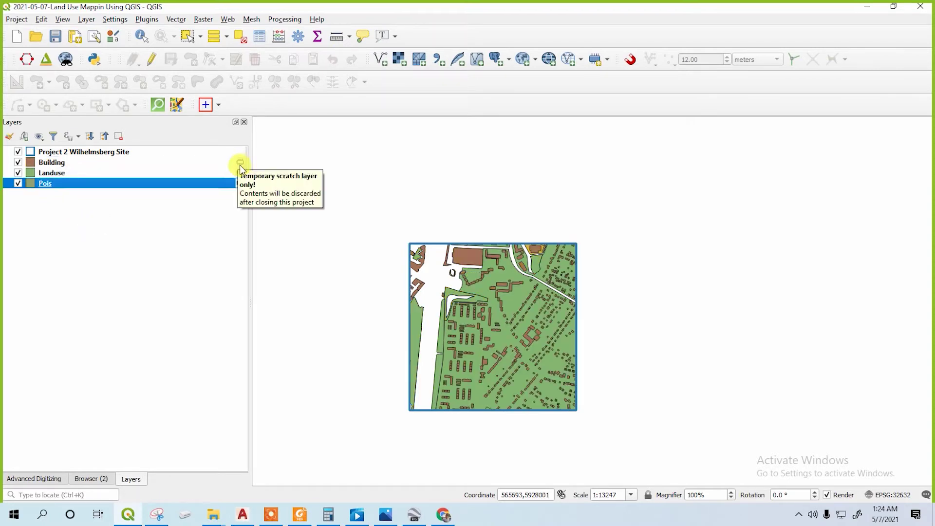
- Save the temporary Building layer permanently as the ESRI Shapefile Buildings in the Landuse folder
{"action": "left_click", "coordinate": [240, 163]}
{"action": "left_click", "coordinate": [235, 164]}
{"action": "left_click", "coordinate": [484, 87]}
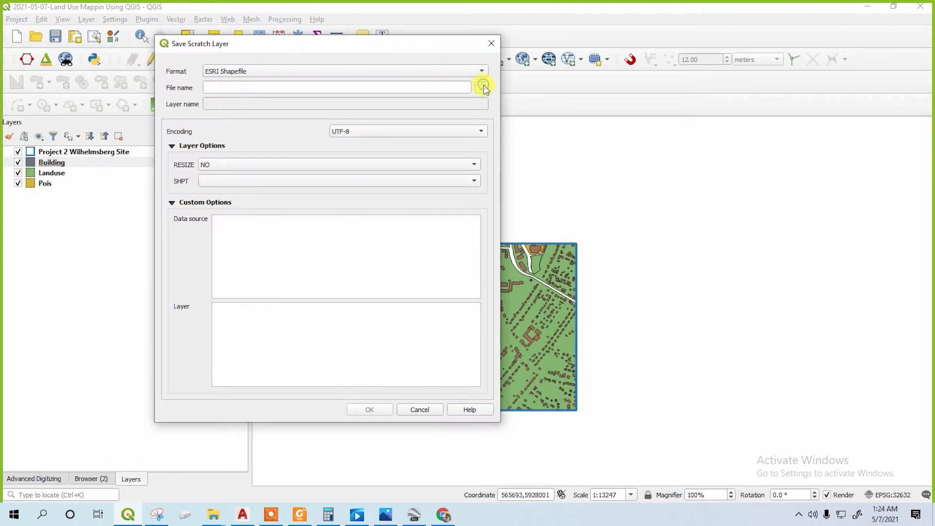
{"action": "left_click", "coordinate": [484, 87]}
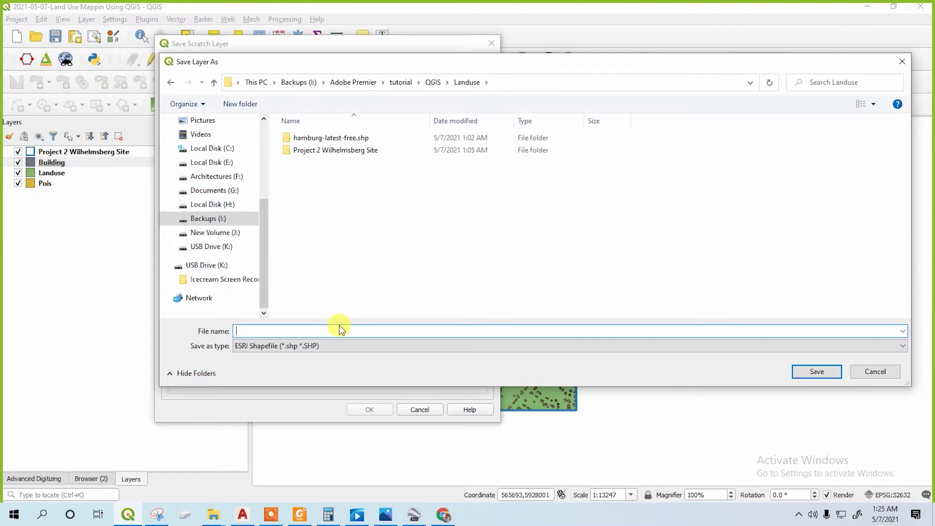
{"action": "type", "text": "Buildings"}
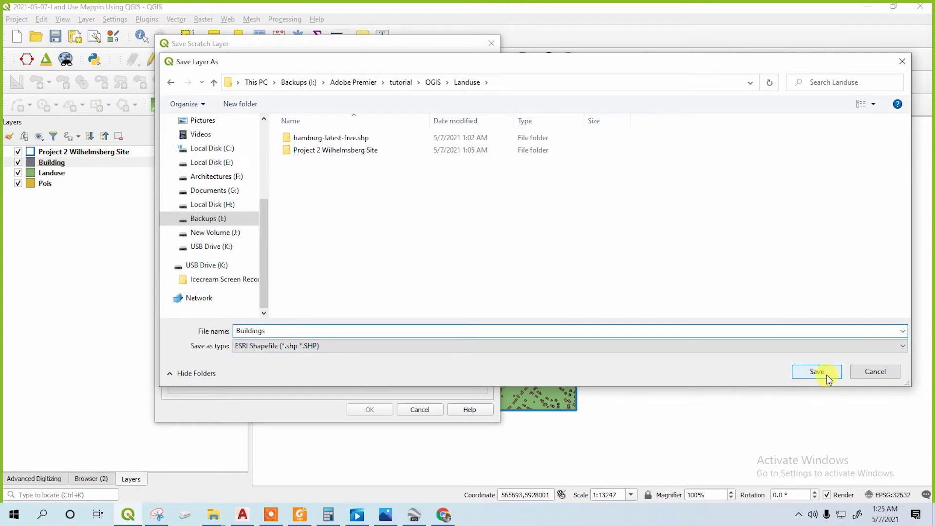
{"action": "left_click", "coordinate": [825, 375]}
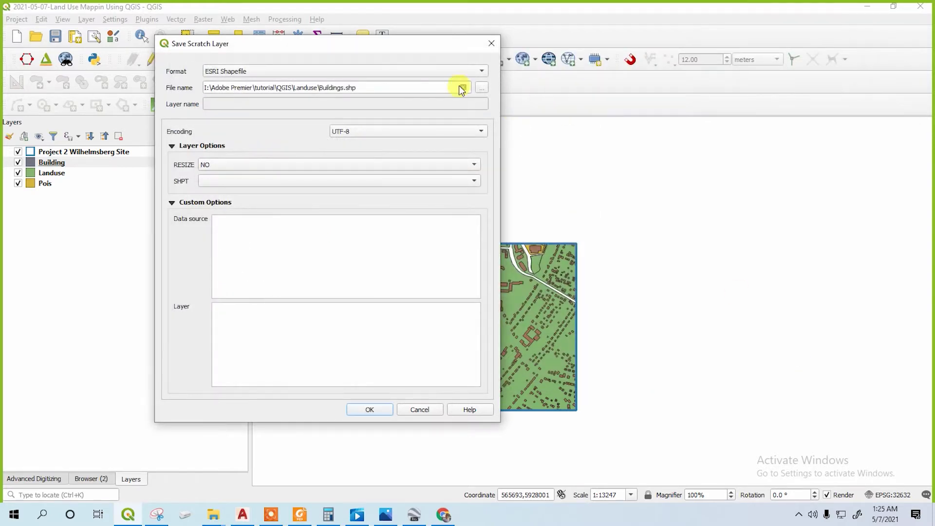
{"action": "left_click", "coordinate": [370, 410]}
- Save the temporary Landuse layer permanently as the ESRI Shapefile Landuse in the Landuse folder
{"action": "left_click", "coordinate": [87, 171]}
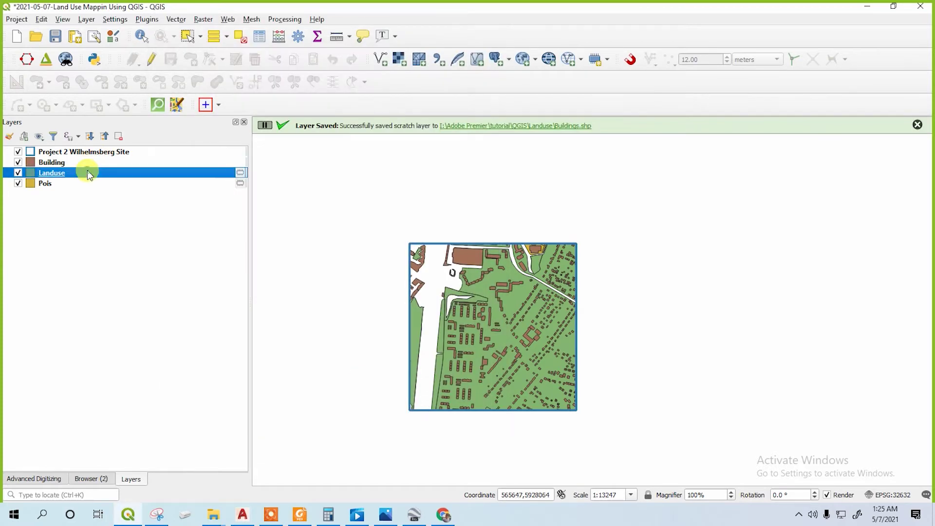
{"action": "right_click", "coordinate": [88, 172]}
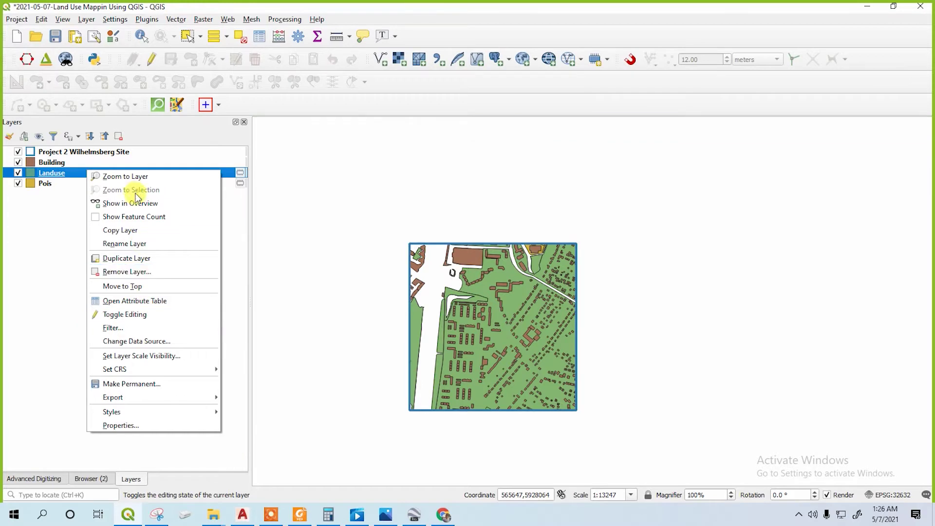
{"action": "left_click", "coordinate": [61, 173]}
{"action": "right_click", "coordinate": [56, 173]}
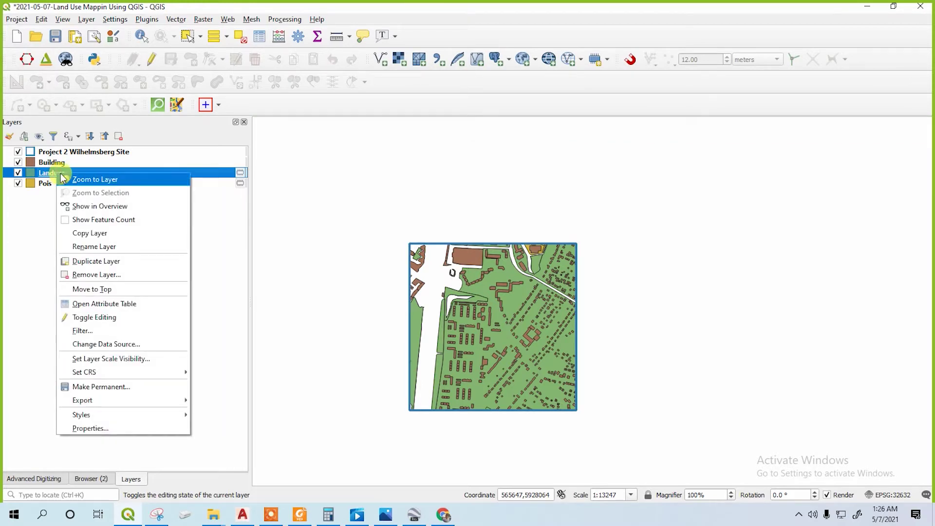
{"action": "left_click", "coordinate": [240, 174]}
{"action": "left_click", "coordinate": [240, 172]}
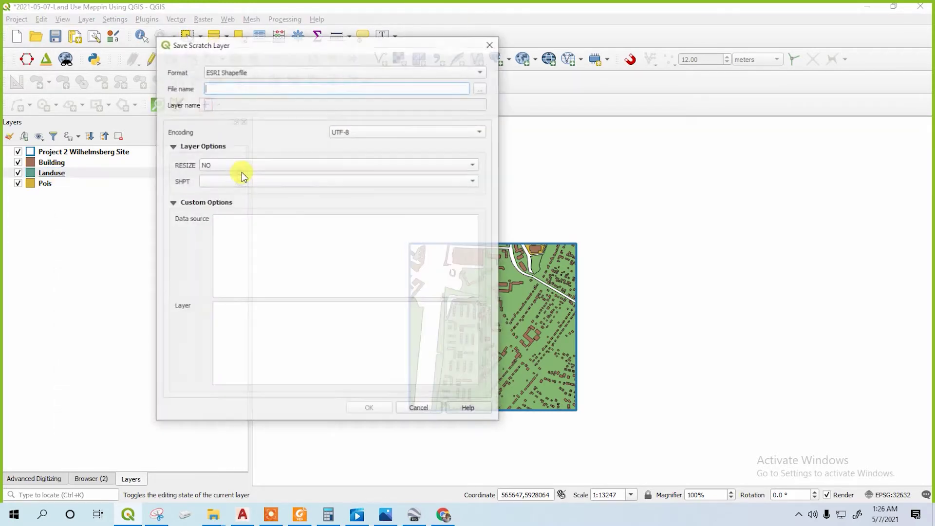
{"action": "left_click", "coordinate": [482, 88]}
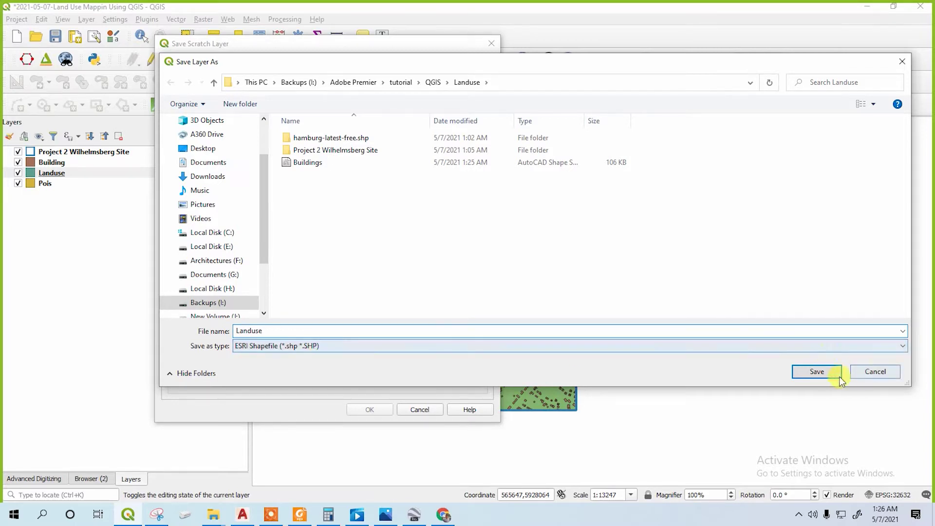
{"action": "left_click", "coordinate": [820, 373]}
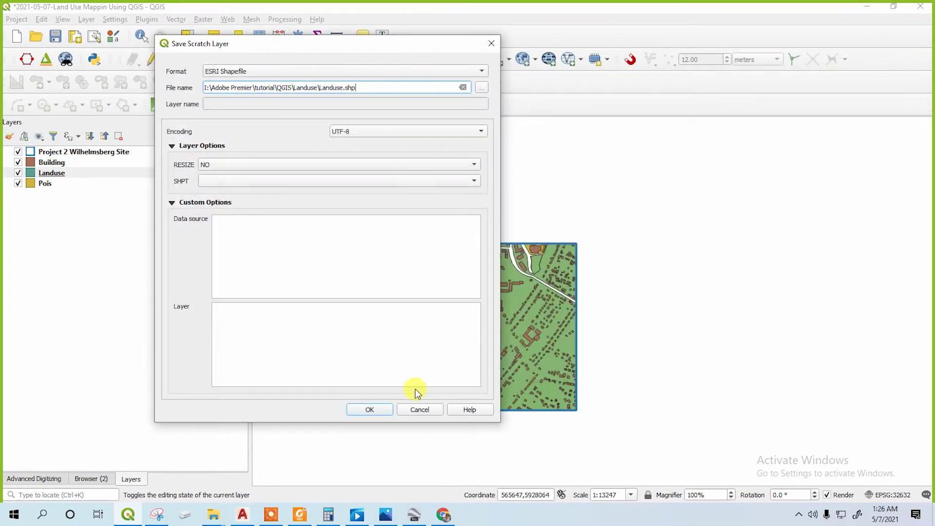
{"action": "left_click", "coordinate": [370, 410]}
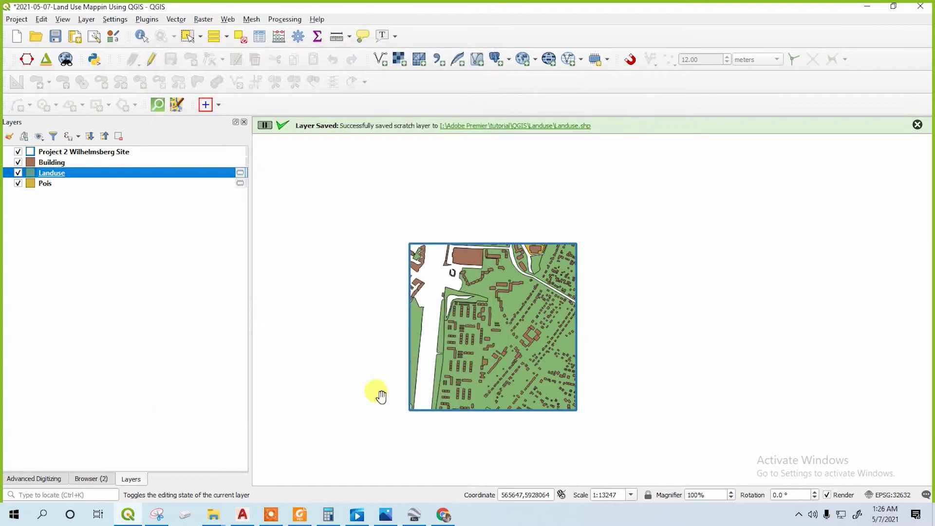
- Save the temporary Pois layer permanently as the ESRI Shapefile Pois in the Landuse folder
{"action": "left_click", "coordinate": [83, 183]}
{"action": "right_click", "coordinate": [87, 183]}
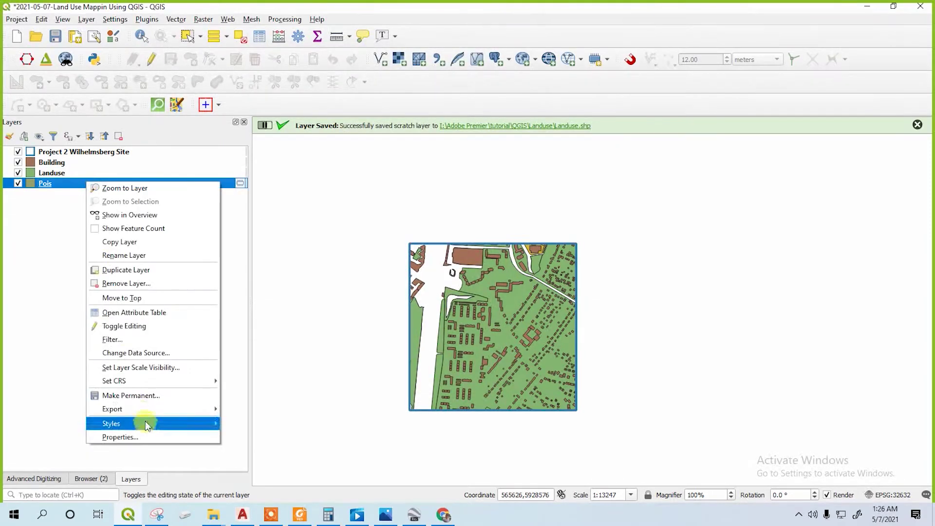
{"action": "mouse_move", "coordinate": [146, 419]}
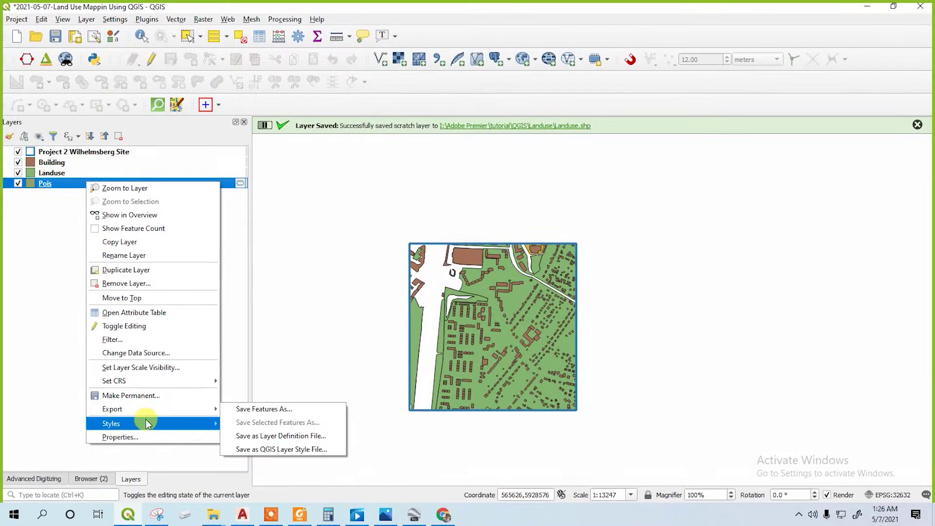
{"action": "left_click", "coordinate": [241, 183]}
{"action": "left_click", "coordinate": [241, 182]}
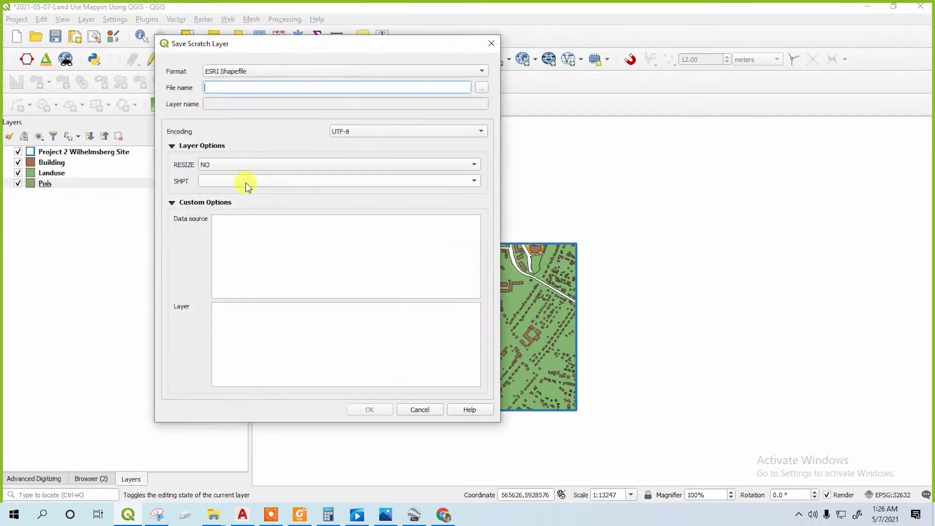
{"action": "left_click", "coordinate": [487, 88]}
{"action": "left_click", "coordinate": [299, 335]}
{"action": "type", "text": "Pois"}
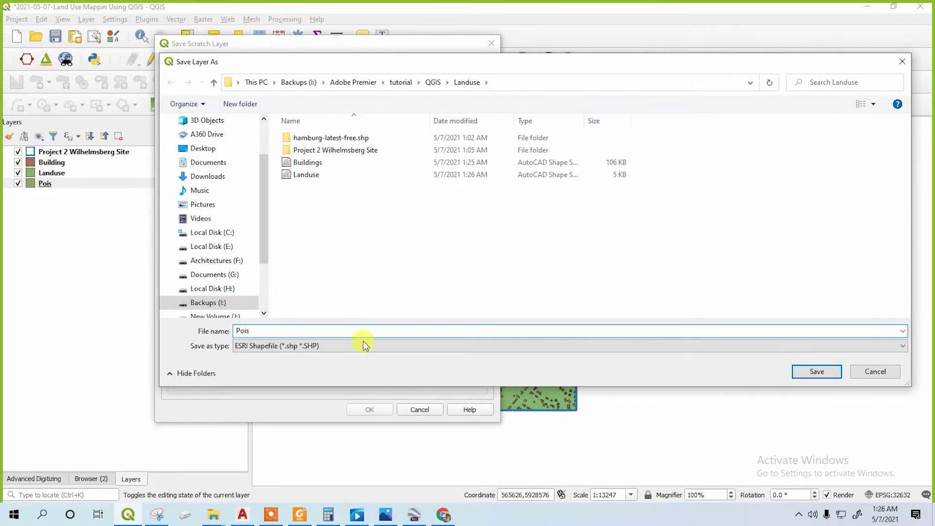
{"action": "left_click", "coordinate": [816, 372]}
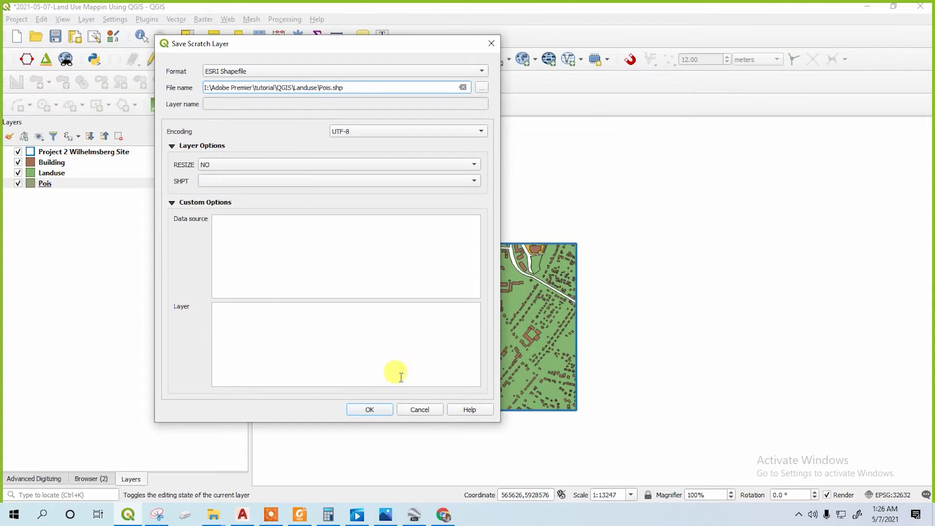
{"action": "left_click", "coordinate": [366, 411]}
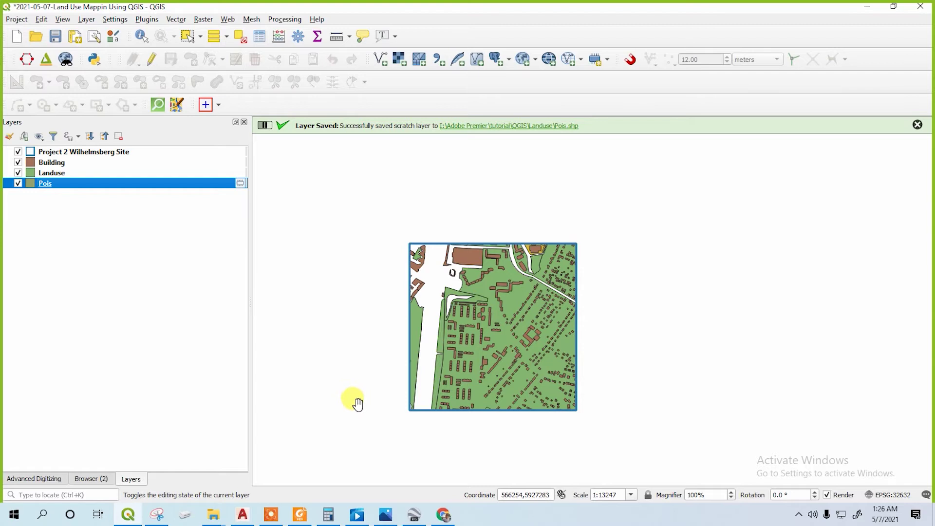
- Style the Building layer with Categorized symbology classified by the type field, using random colors
{"action": "left_click", "coordinate": [77, 163]}
{"action": "right_click", "coordinate": [78, 162]}
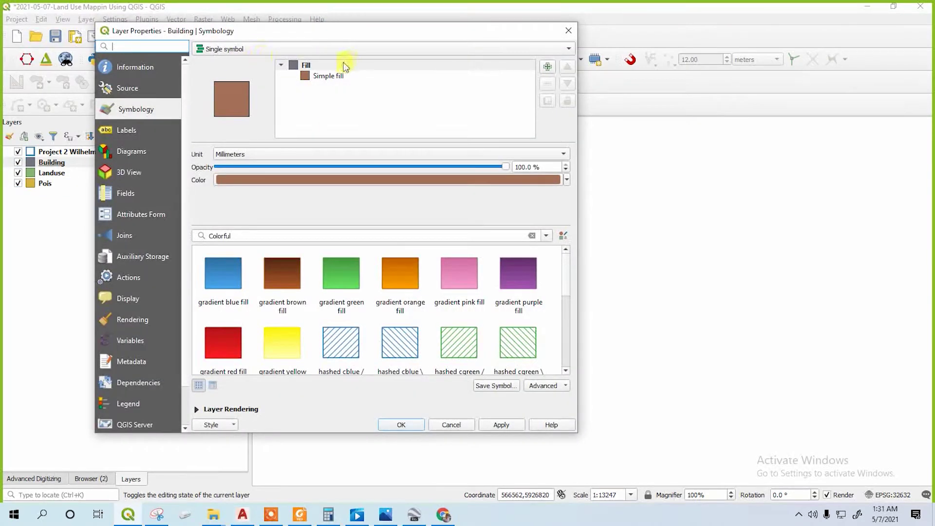
{"action": "left_click", "coordinate": [249, 48]}
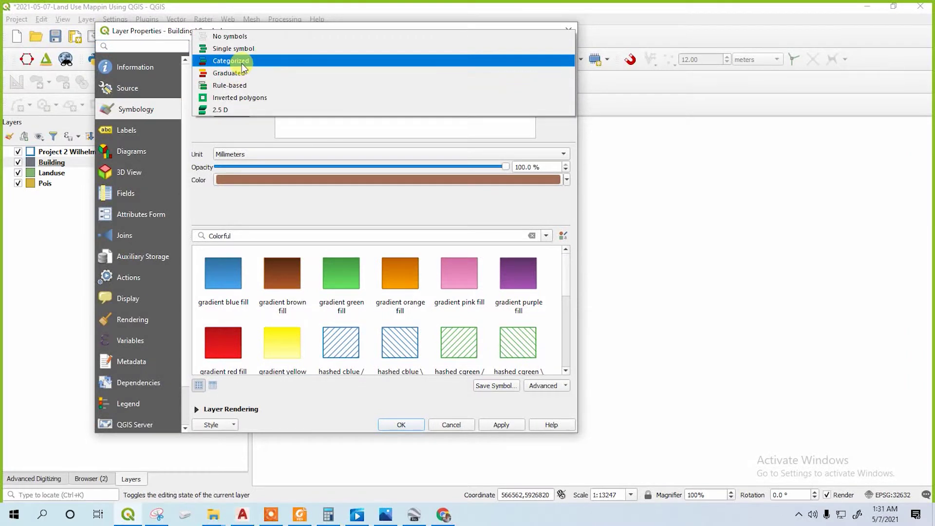
{"action": "left_click", "coordinate": [241, 61]}
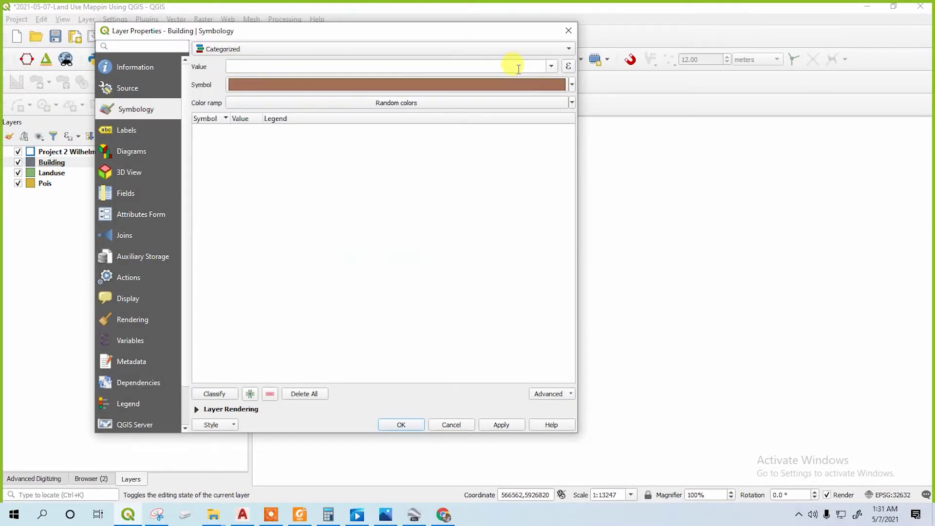
{"action": "left_click", "coordinate": [551, 66]}
{"action": "left_click", "coordinate": [282, 138]}
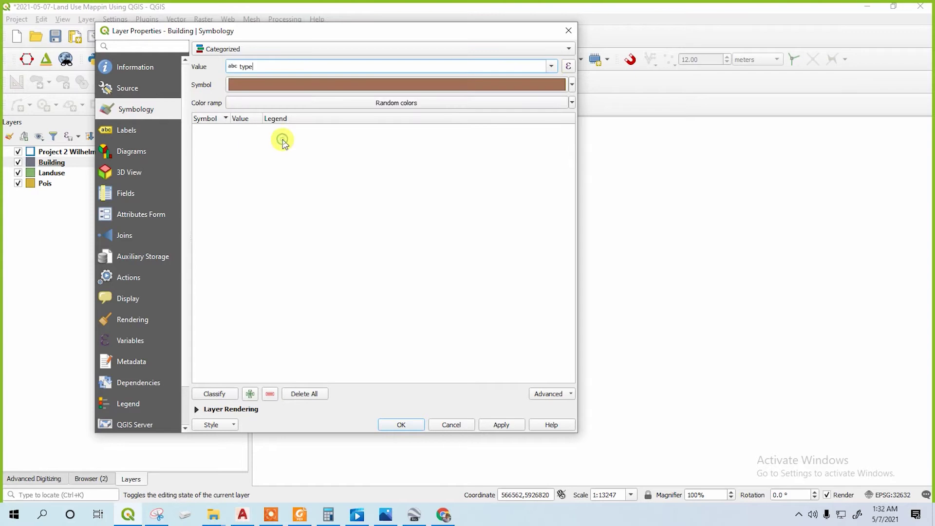
{"action": "left_click", "coordinate": [217, 393]}
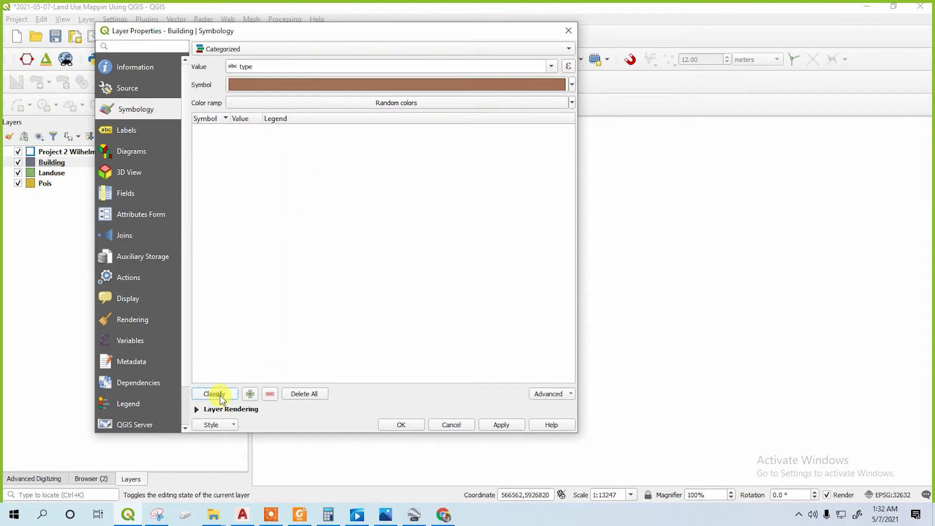
{"action": "left_click", "coordinate": [505, 425]}
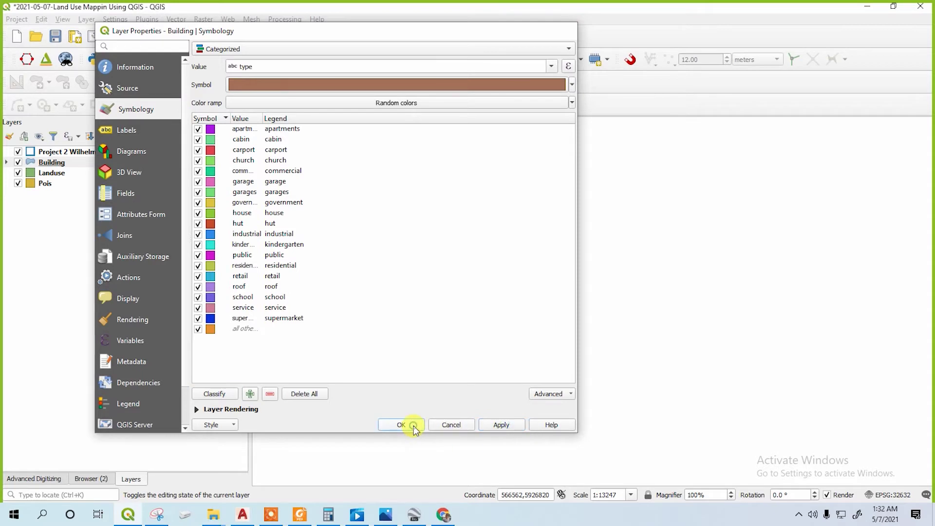
{"action": "left_click", "coordinate": [413, 426]}
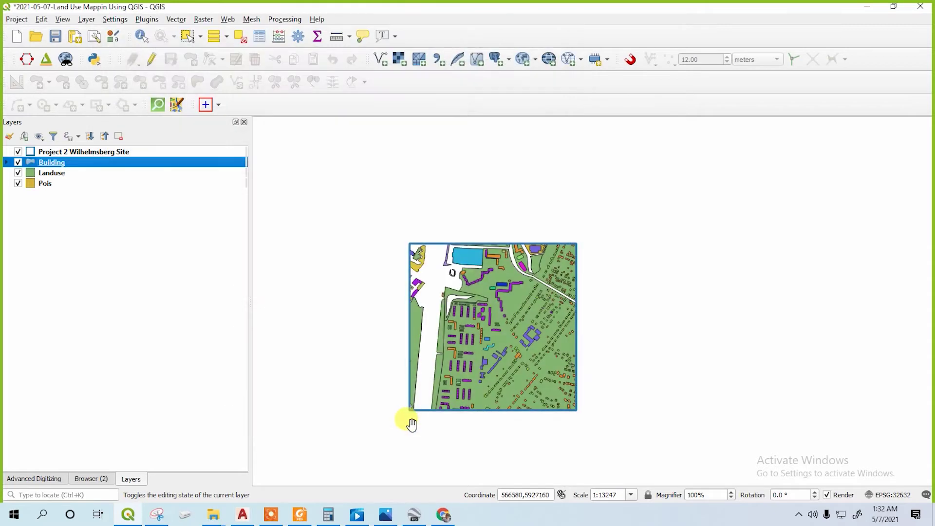
- Style the Landuse layer with Categorized symbology classified by the fclass field, using random colors
{"action": "left_click", "coordinate": [66, 175]}
{"action": "right_click", "coordinate": [68, 171]}
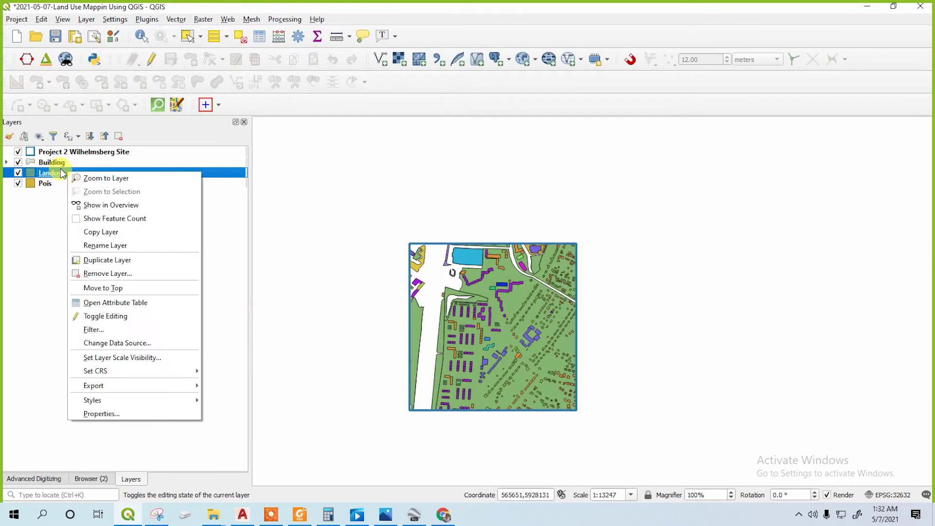
{"action": "key", "text": "Escape"}
{"action": "double_click", "coordinate": [81, 174]}
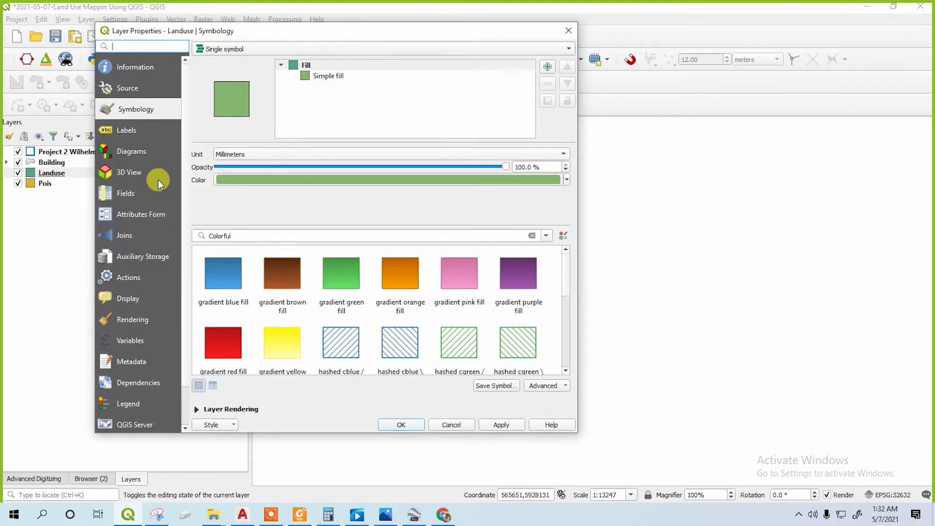
{"action": "left_click", "coordinate": [342, 49]}
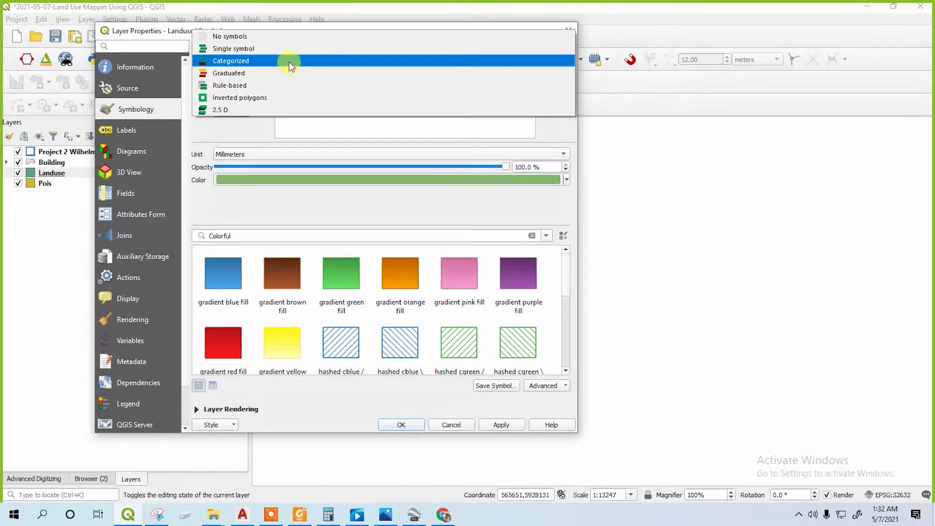
{"action": "left_click", "coordinate": [289, 62]}
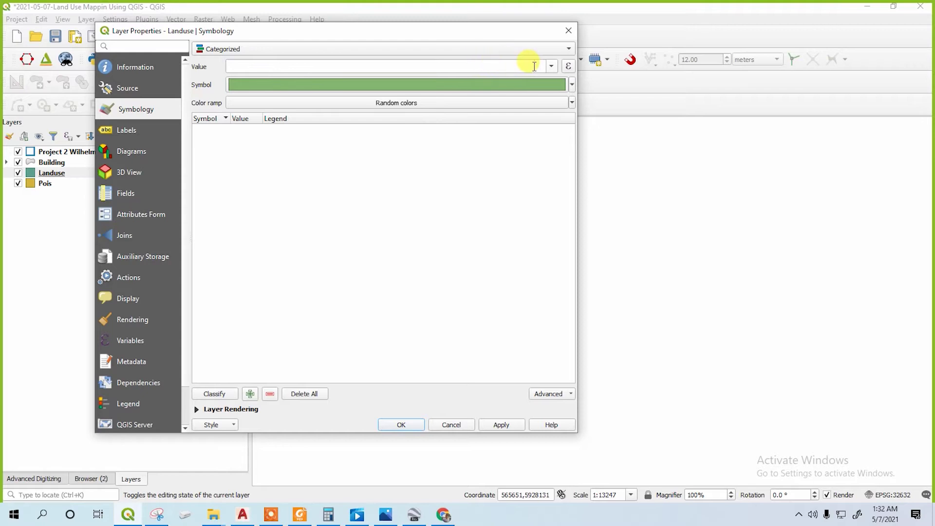
{"action": "left_click", "coordinate": [551, 66]}
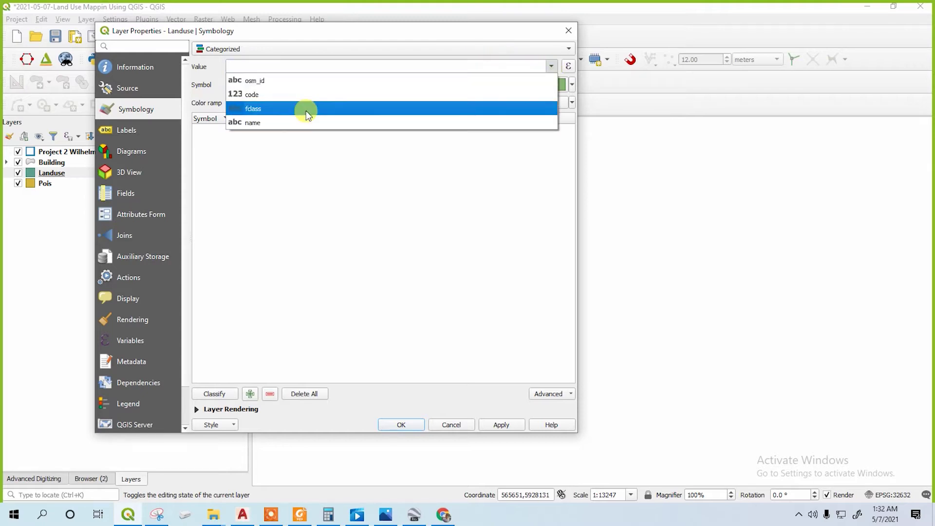
{"action": "left_click", "coordinate": [306, 110]}
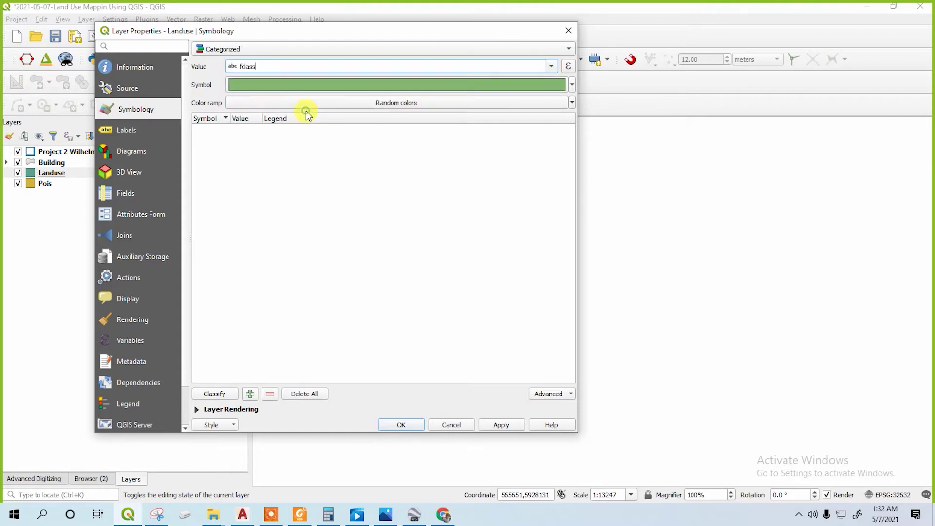
{"action": "left_click", "coordinate": [219, 395]}
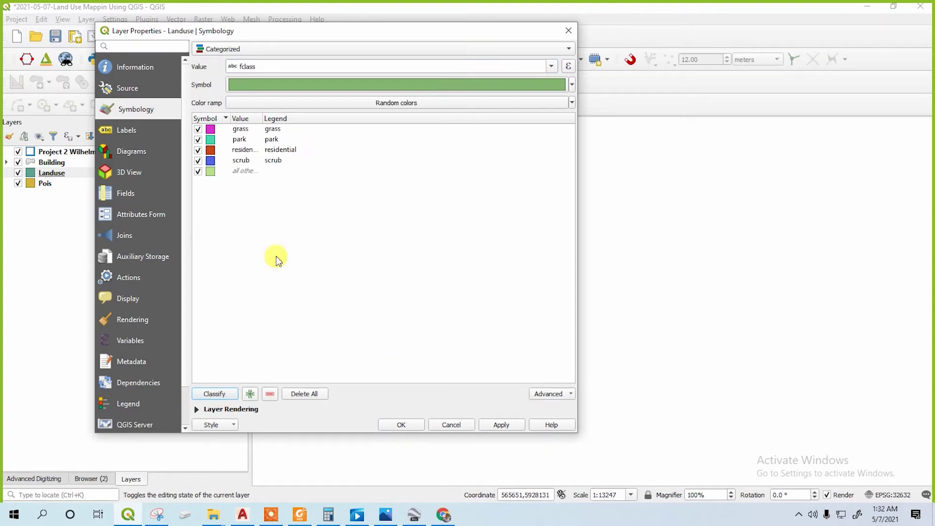
{"action": "left_click", "coordinate": [507, 425]}
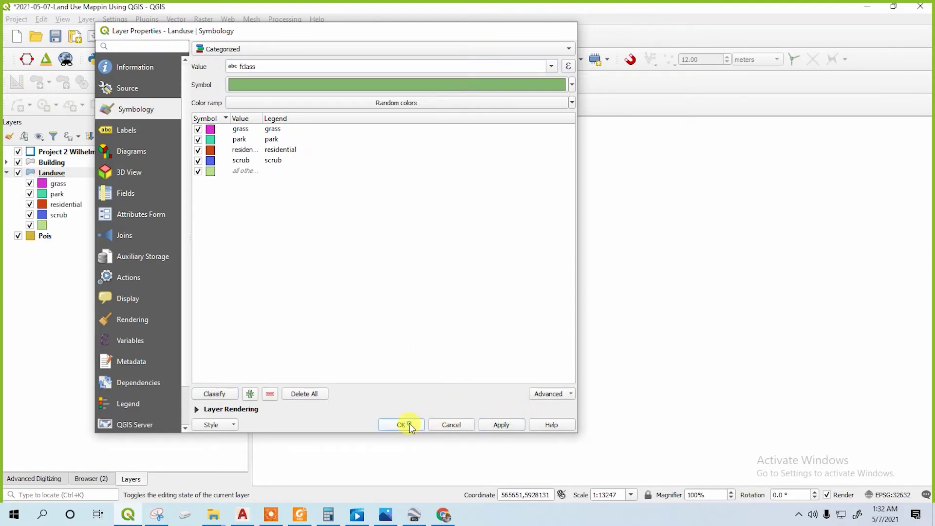
{"action": "left_click", "coordinate": [409, 424]}
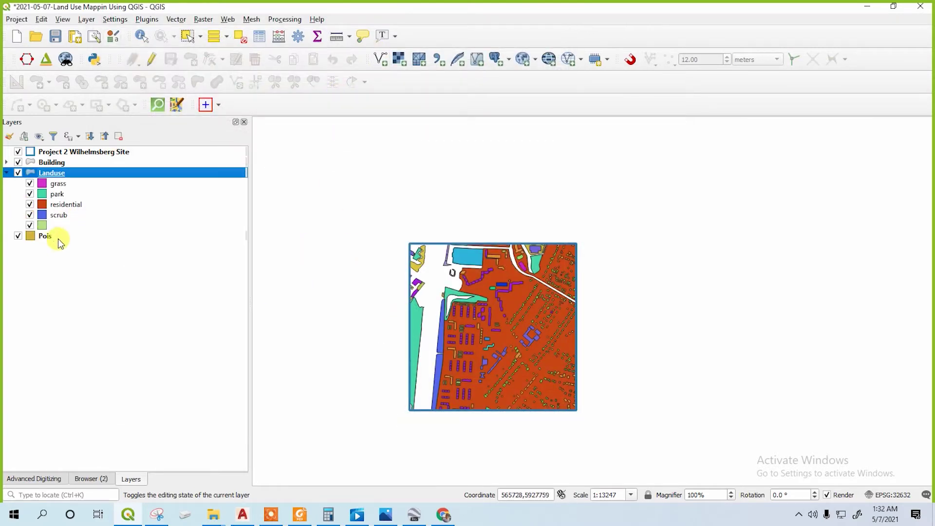
- Set the Pois layer's symbology to Categorized with random colors and classify its values
{"action": "left_click", "coordinate": [30, 238]}
{"action": "right_click", "coordinate": [64, 235]}
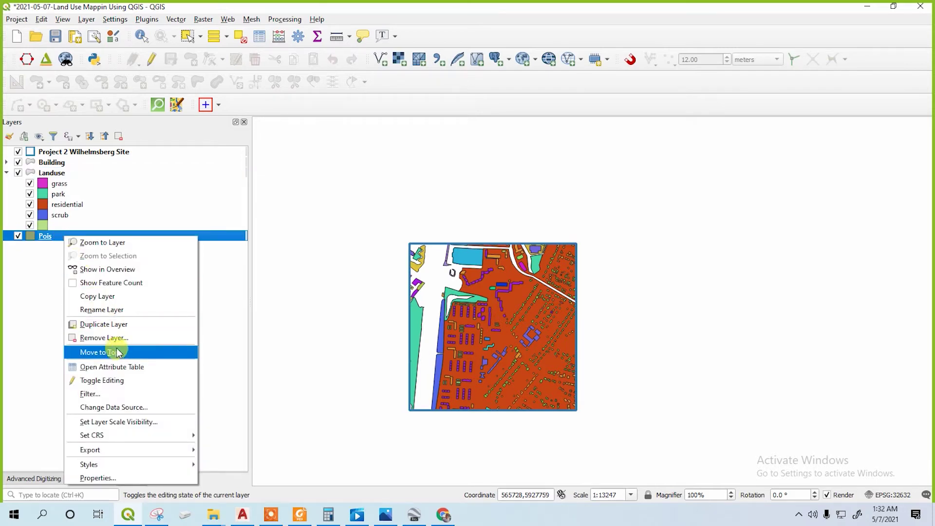
{"action": "left_click", "coordinate": [48, 237]}
{"action": "double_click", "coordinate": [48, 237]}
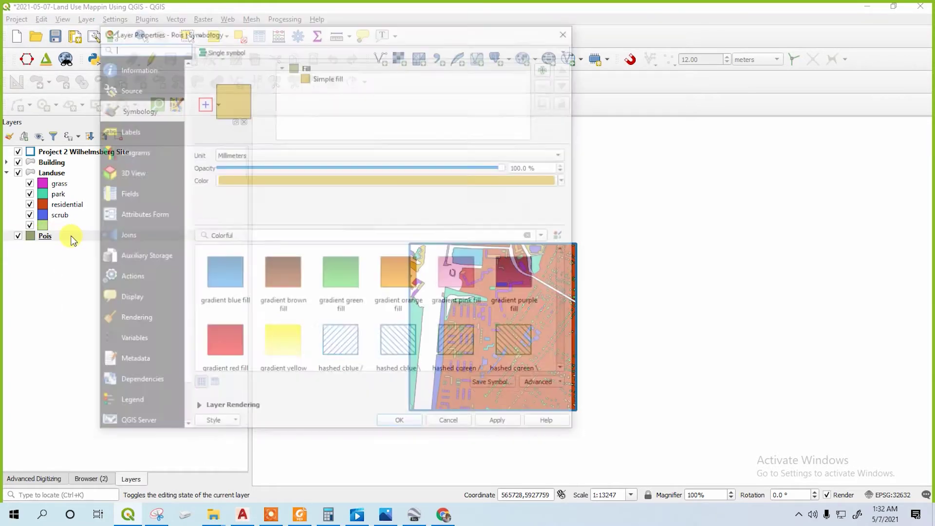
{"action": "left_click", "coordinate": [348, 48]}
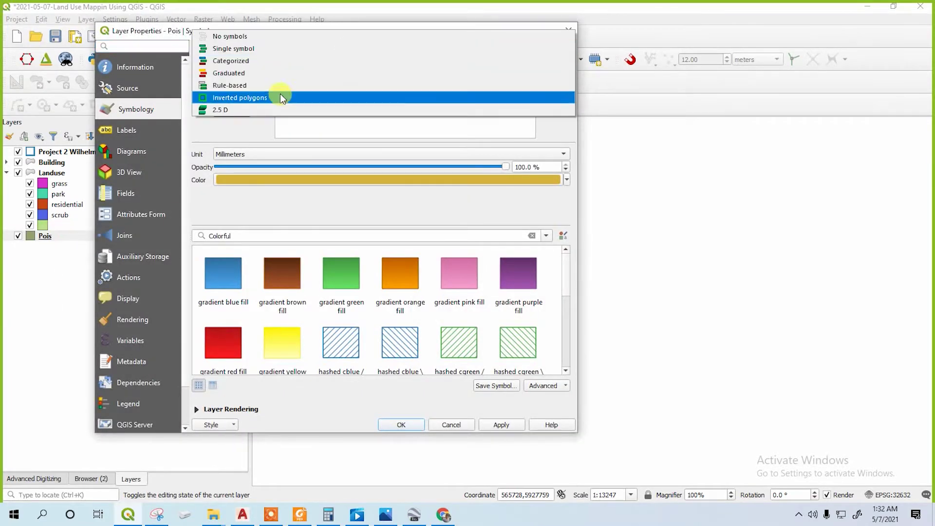
{"action": "left_click", "coordinate": [266, 62]}
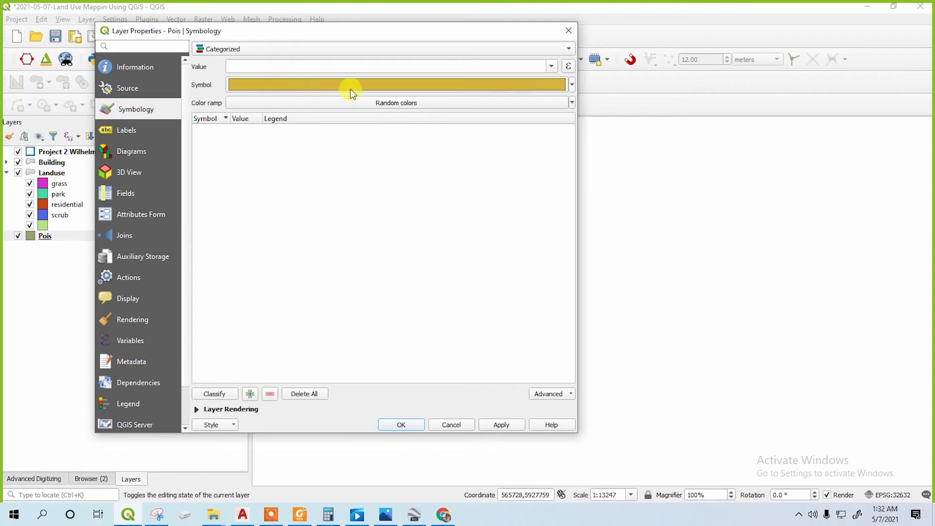
{"action": "left_click", "coordinate": [222, 394]}
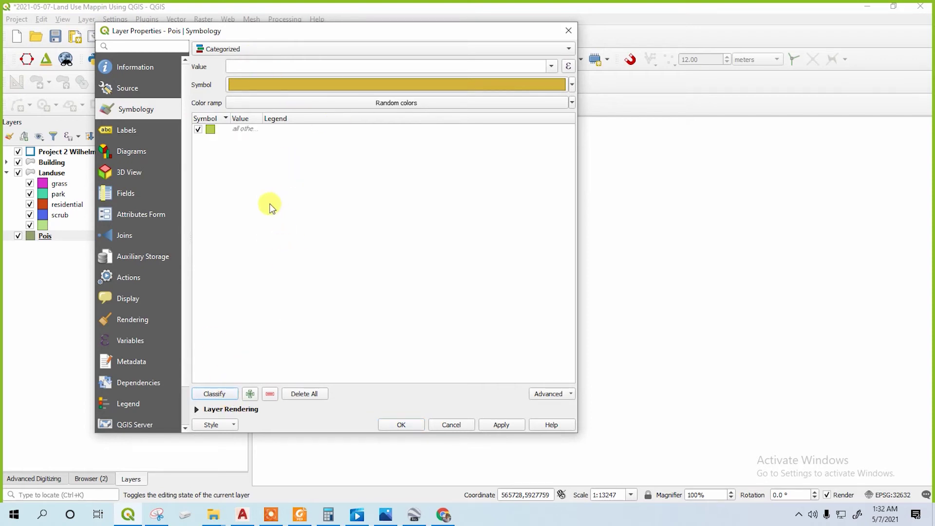
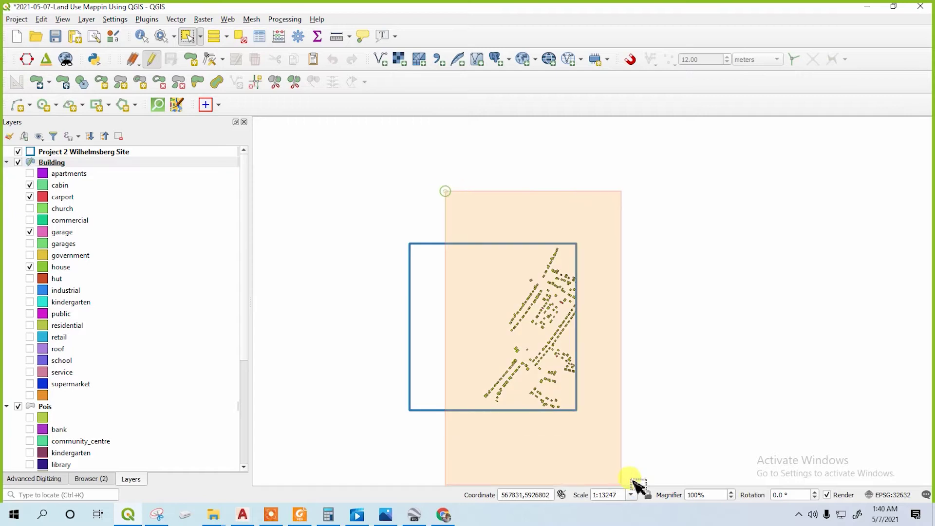
- Try to select the displayed features of the Pois layer and of the Landuse layer across the site area
{"action": "scroll", "coordinate": [213, 291], "scroll_direction": "down", "scroll_amount": 5}
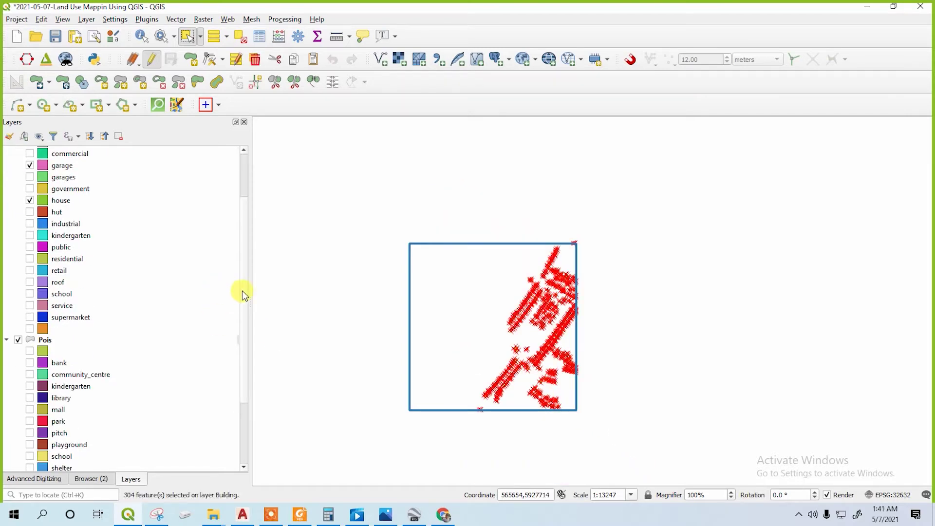
{"action": "left_click", "coordinate": [90, 244]}
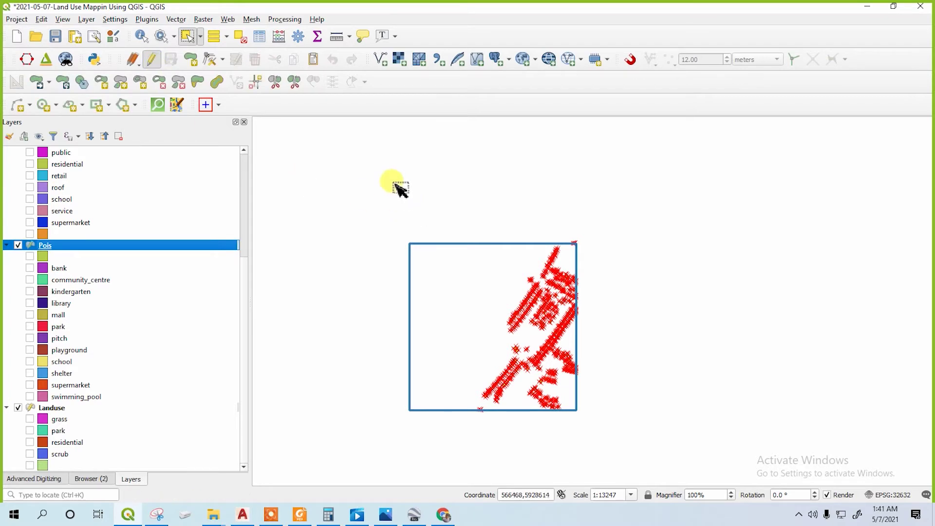
{"action": "left_click_drag", "start_coordinate": [404, 171], "coordinate": [653, 447]}
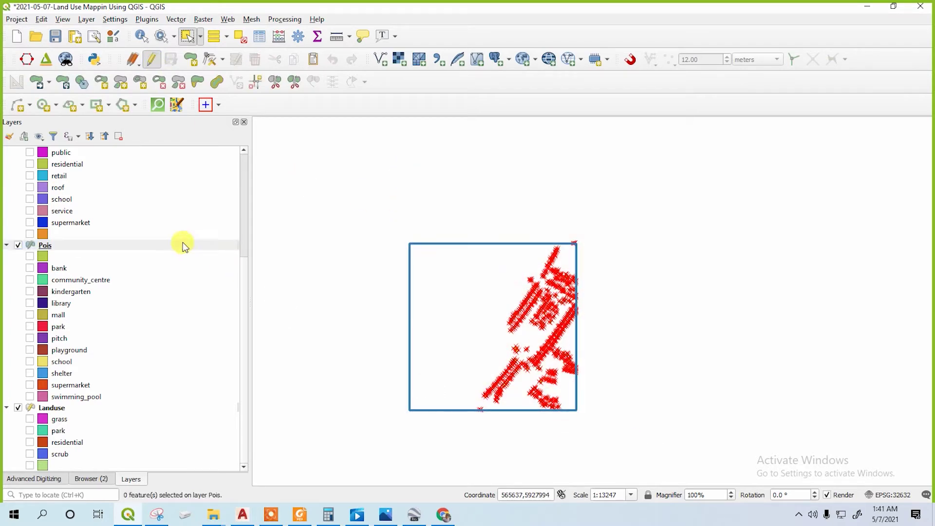
{"action": "left_click", "coordinate": [89, 409]}
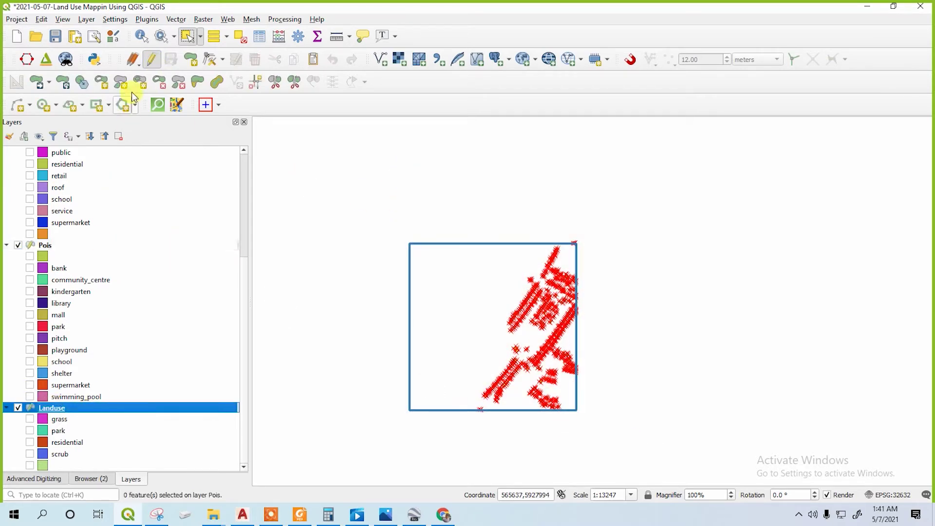
{"action": "left_click", "coordinate": [153, 61]}
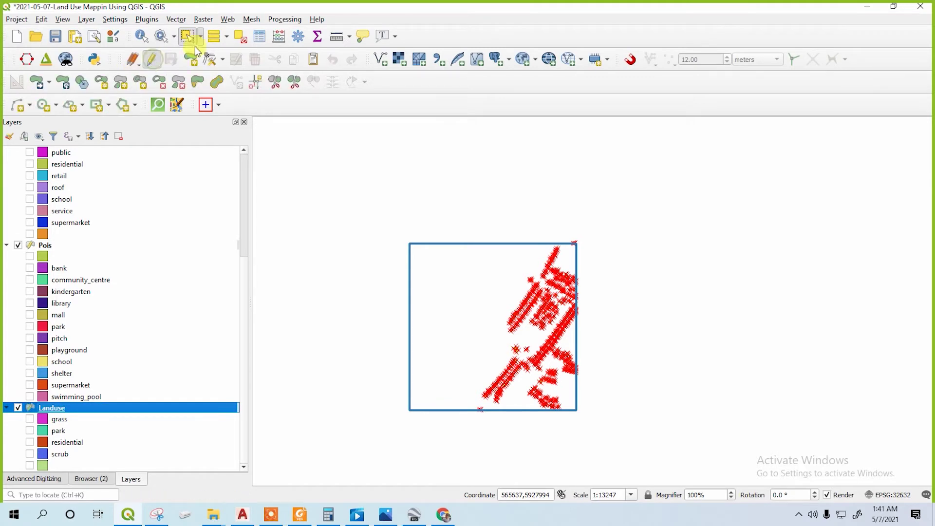
{"action": "left_click_drag", "start_coordinate": [441, 162], "coordinate": [636, 446]}
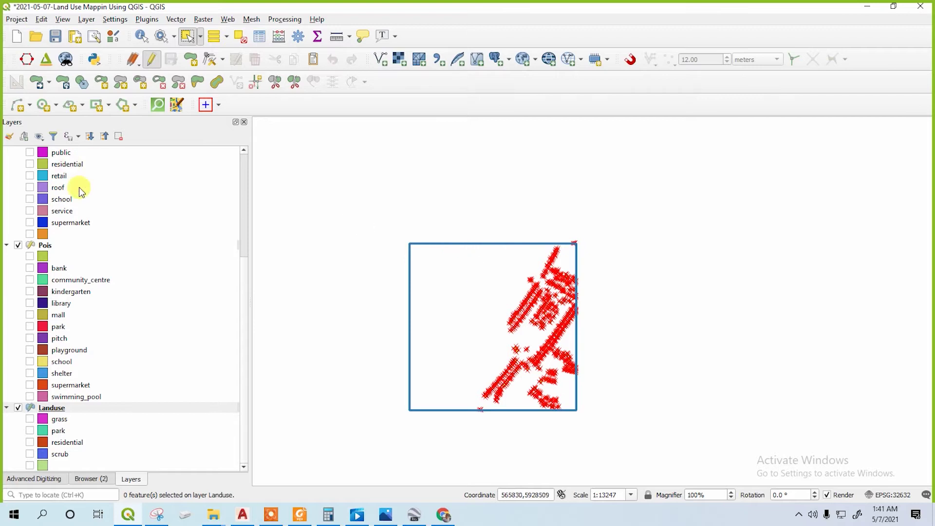
- Export the selected Building features as the ESRI Shapefile Private-1 in the Landuse folder, adding it to the map
{"action": "scroll", "coordinate": [115, 195], "scroll_direction": "up", "scroll_amount": 5}
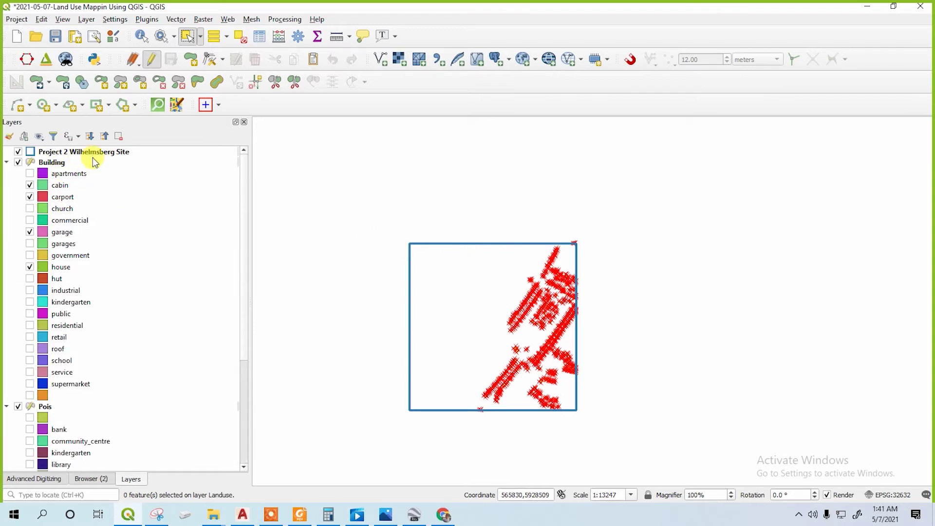
{"action": "right_click", "coordinate": [108, 163]}
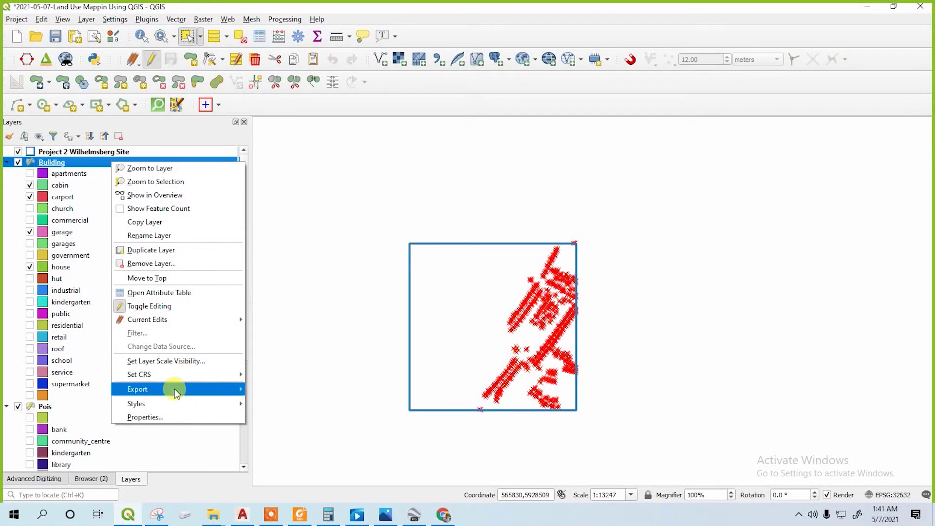
{"action": "mouse_move", "coordinate": [171, 389]}
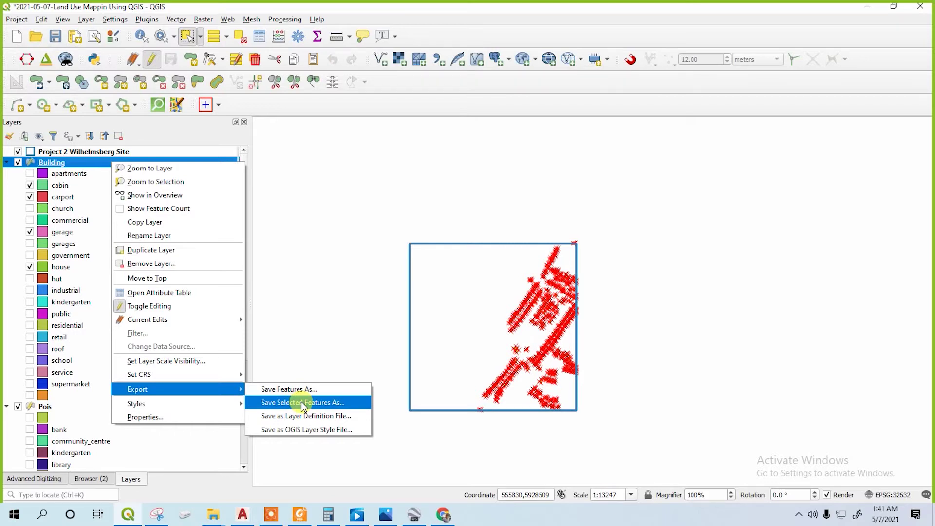
{"action": "left_click", "coordinate": [329, 405]}
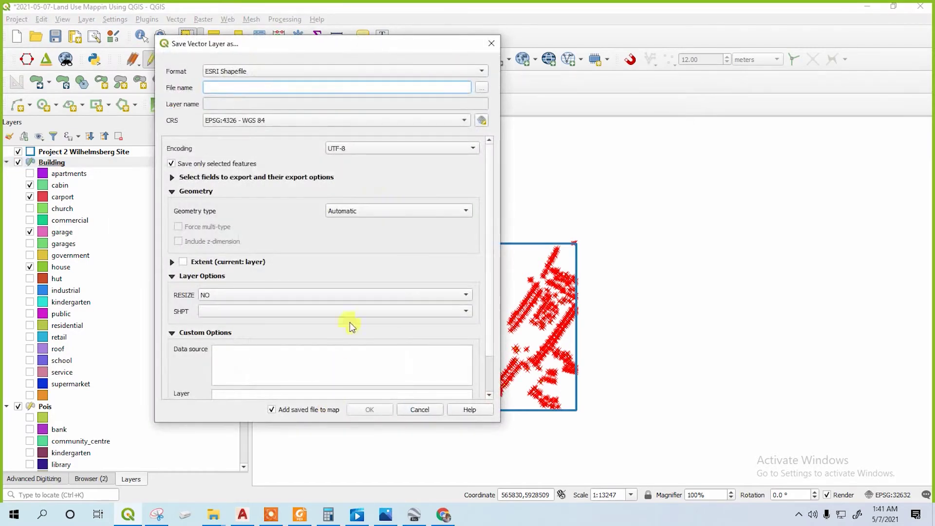
{"action": "left_click", "coordinate": [482, 88]}
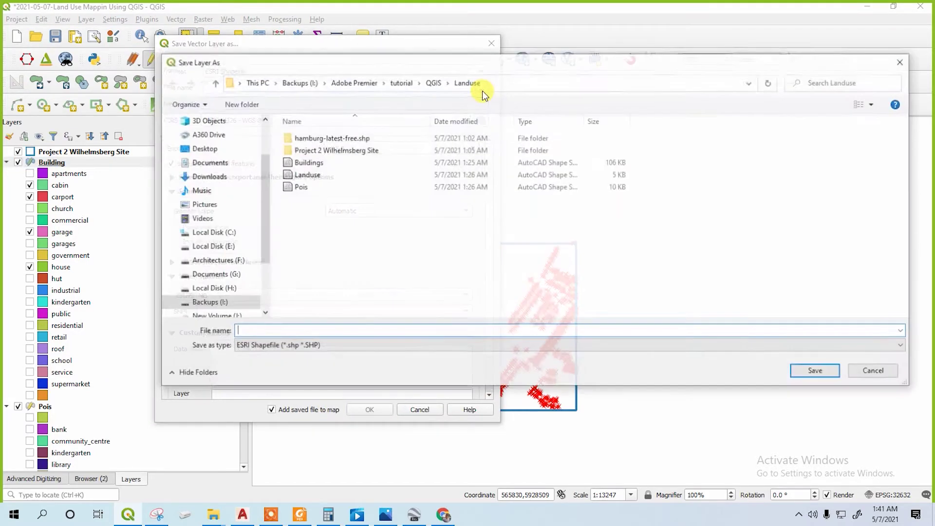
{"action": "left_click", "coordinate": [278, 330]}
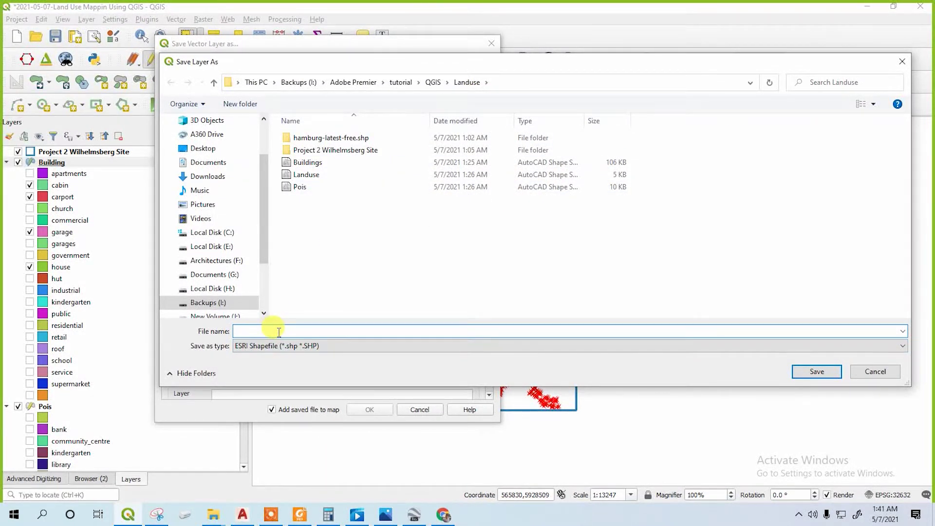
{"action": "type", "text": "Private-1"}
{"action": "left_click", "coordinate": [800, 373]}
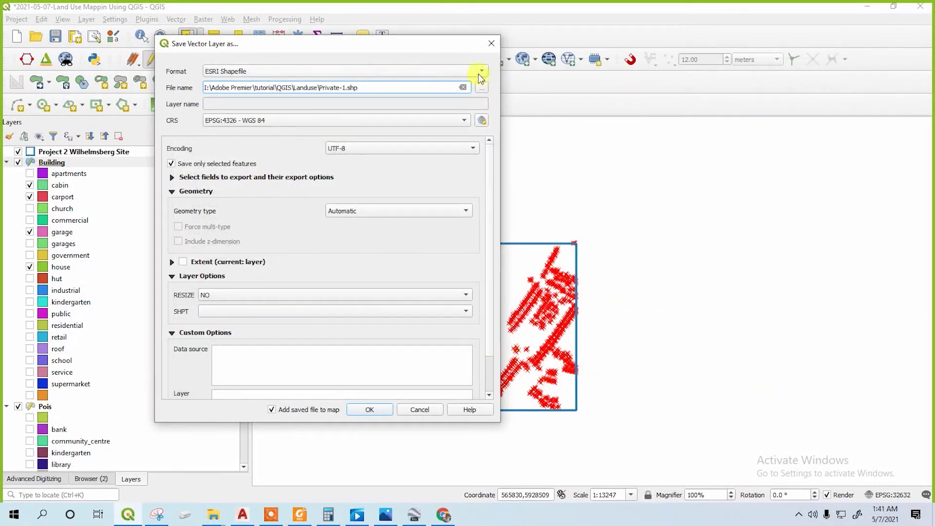
{"action": "left_click", "coordinate": [370, 409]}
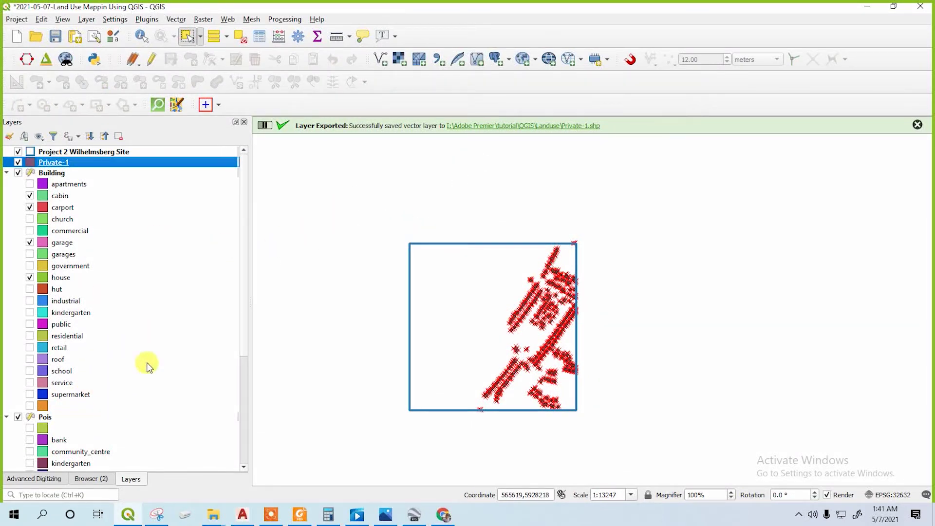
- Select all displayed Building features across the whole site with a selection rectangle
{"action": "scroll", "coordinate": [115, 386], "scroll_direction": "down", "scroll_amount": 1}
{"action": "scroll", "coordinate": [108, 287], "scroll_direction": "up", "scroll_amount": 1}
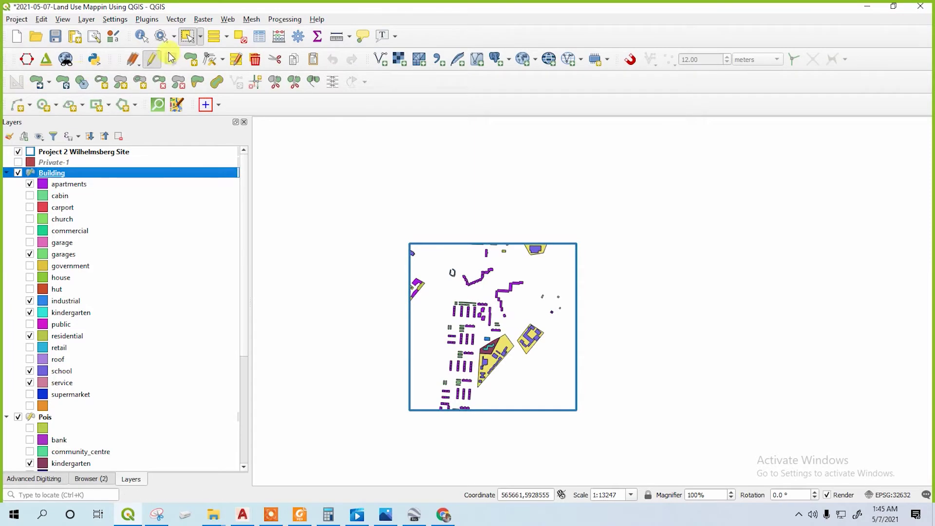
{"action": "left_click", "coordinate": [200, 37]}
{"action": "left_click", "coordinate": [204, 51]}
{"action": "left_click_drag", "start_coordinate": [377, 201], "coordinate": [628, 460]}
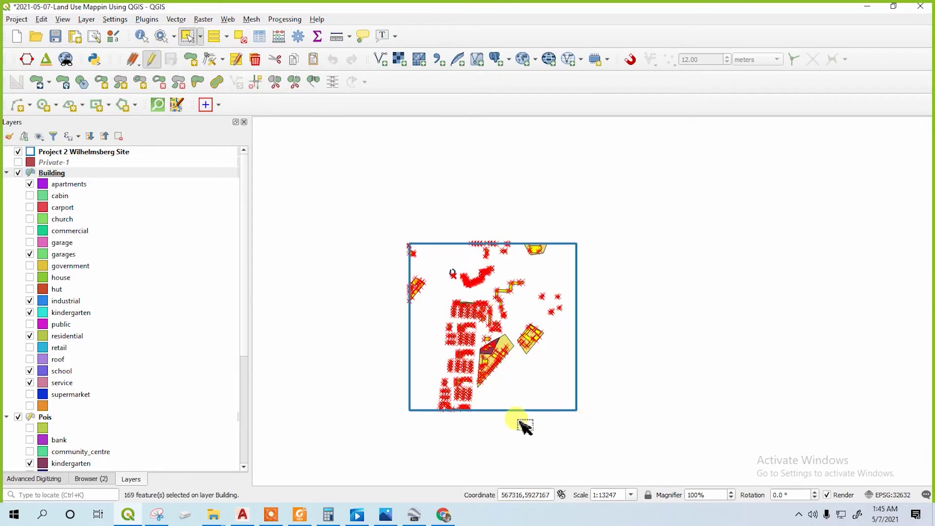
- Export the selected Building features as the ESRI Shapefile Semi-Public in the Landuse folder, adding it to the map
{"action": "right_click", "coordinate": [94, 175]}
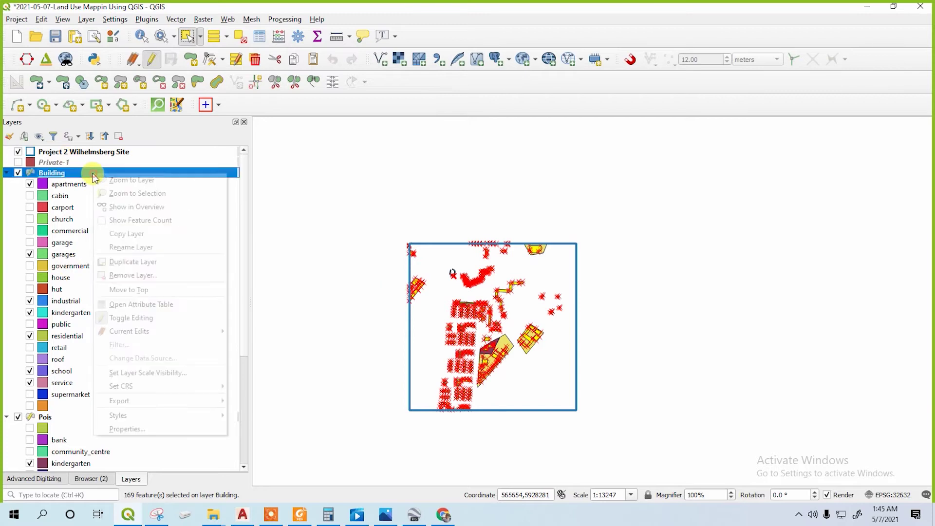
{"action": "mouse_move", "coordinate": [162, 400]}
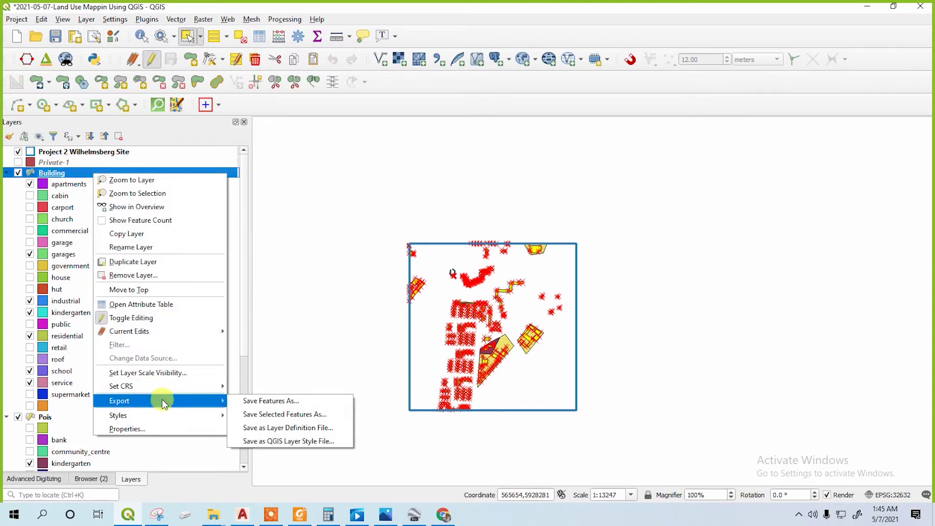
{"action": "left_click", "coordinate": [266, 414]}
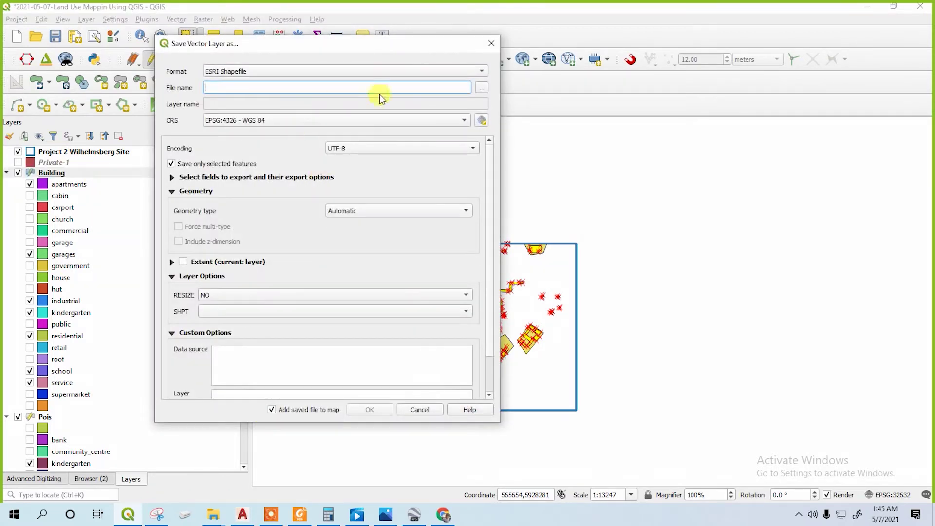
{"action": "left_click", "coordinate": [480, 88]}
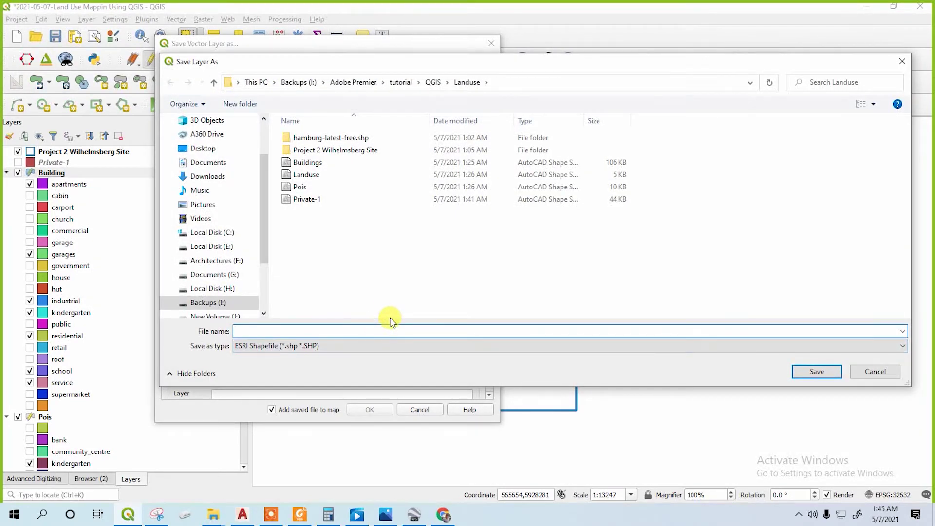
{"action": "type", "text": "Semi-Public"}
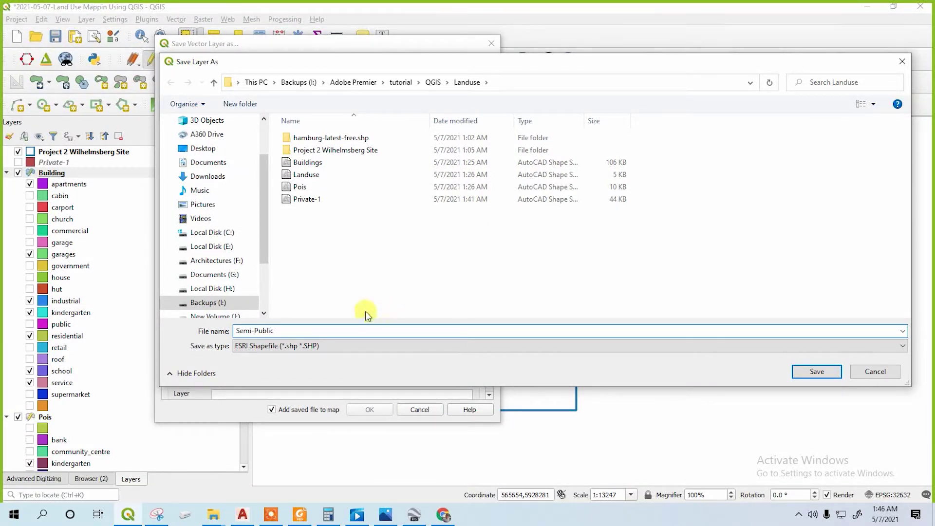
{"action": "left_click", "coordinate": [813, 371]}
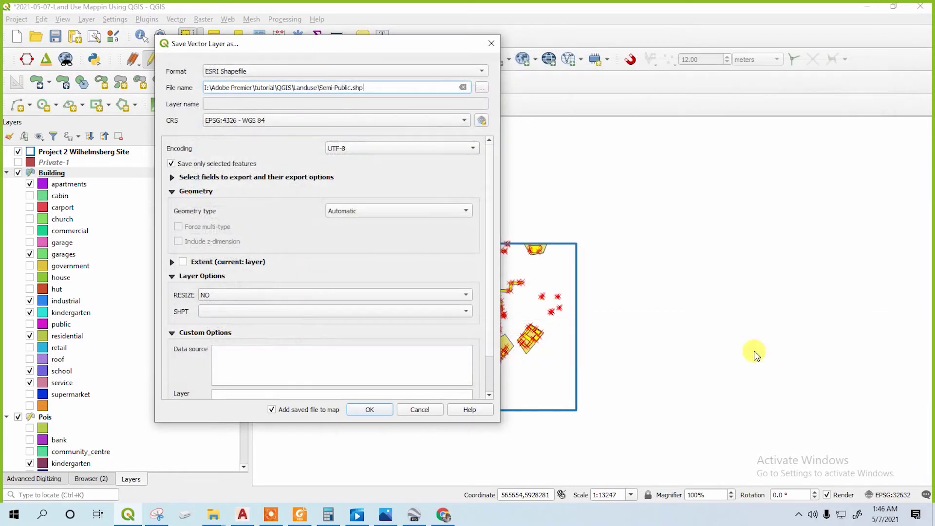
{"action": "left_click", "coordinate": [372, 410]}
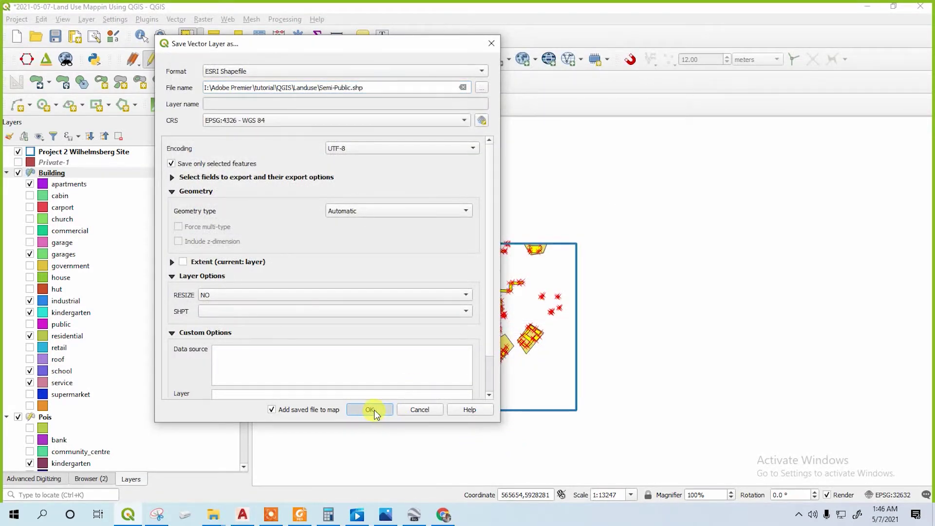
- Make Pois the active layer and hide the Building, Semi-Public and Project 2 Wilhelmsberg Site layers
{"action": "scroll", "coordinate": [121, 329], "scroll_direction": "down", "scroll_amount": 3}
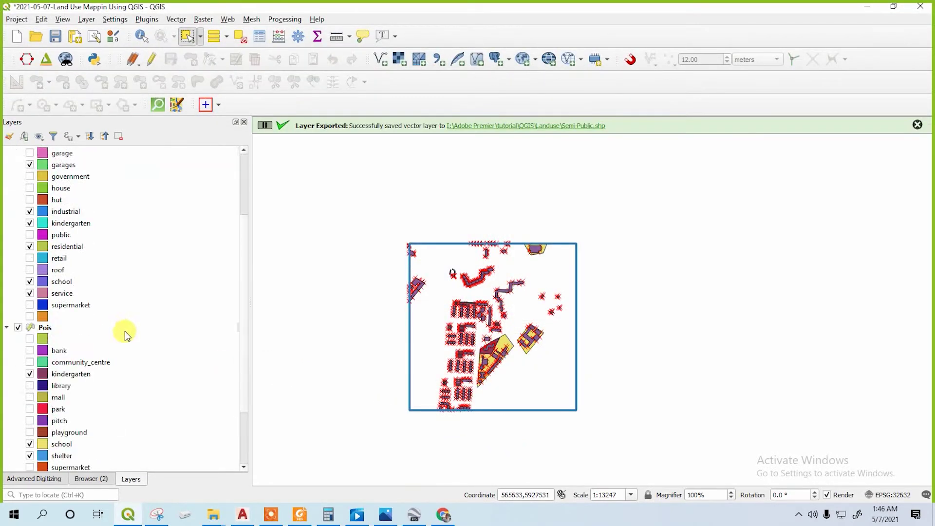
{"action": "scroll", "coordinate": [124, 331], "scroll_direction": "down", "scroll_amount": 3}
{"action": "left_click", "coordinate": [81, 246]}
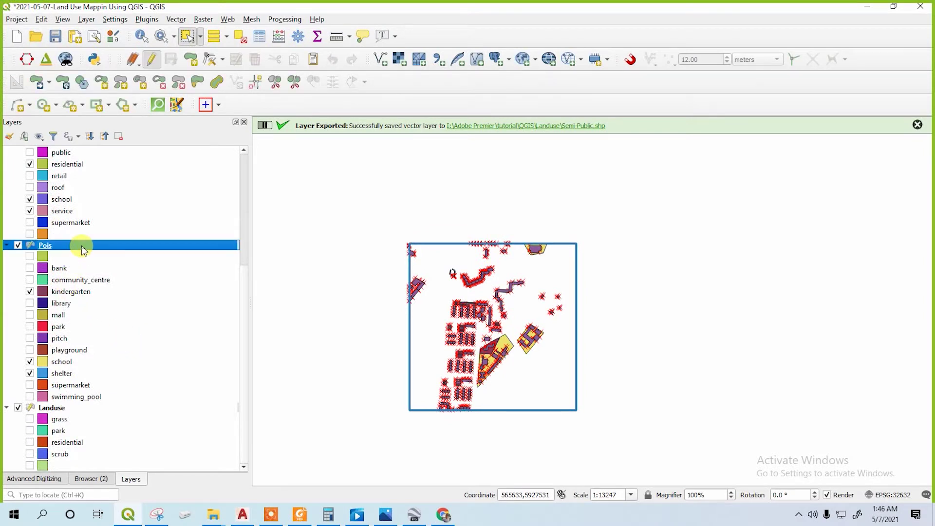
{"action": "scroll", "coordinate": [93, 192], "scroll_direction": "up", "scroll_amount": 5}
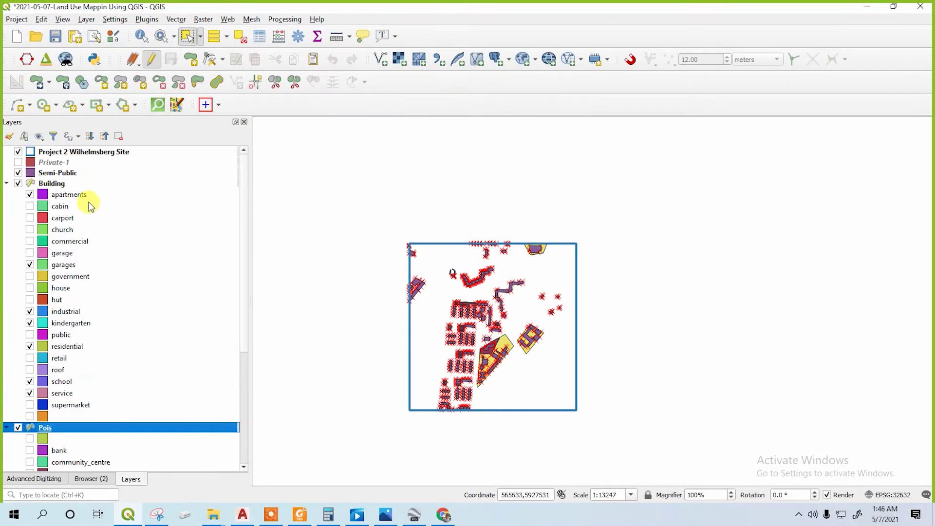
{"action": "left_click", "coordinate": [19, 184]}
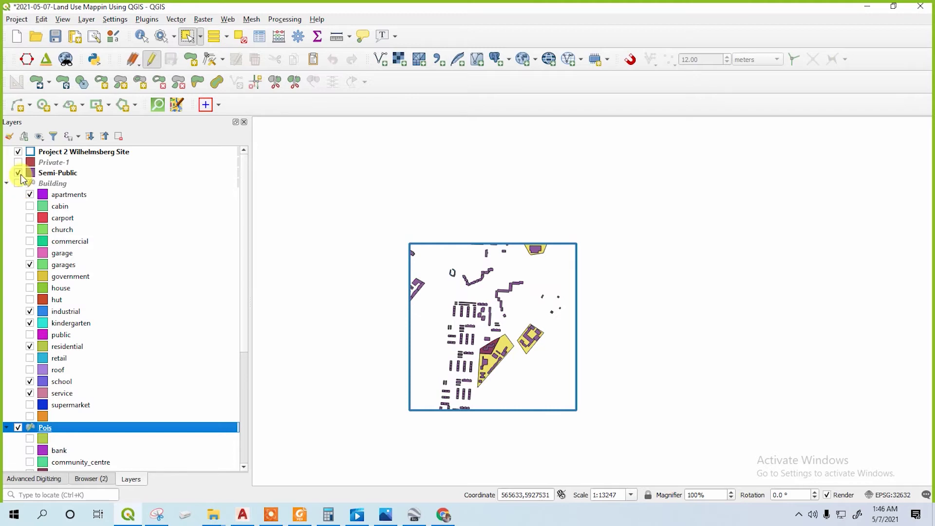
{"action": "left_click", "coordinate": [18, 152]}
- Select all displayed Pois features across the site area with a selection rectangle
{"action": "scroll", "coordinate": [76, 312], "scroll_direction": "down", "scroll_amount": 5}
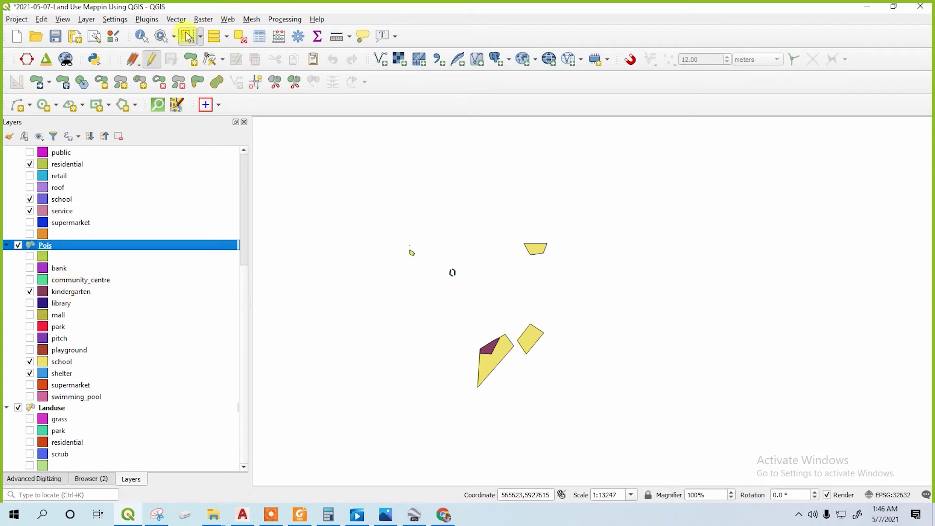
{"action": "left_click", "coordinate": [200, 36]}
{"action": "left_click", "coordinate": [214, 51]}
{"action": "left_click_drag", "start_coordinate": [405, 196], "coordinate": [657, 434]}
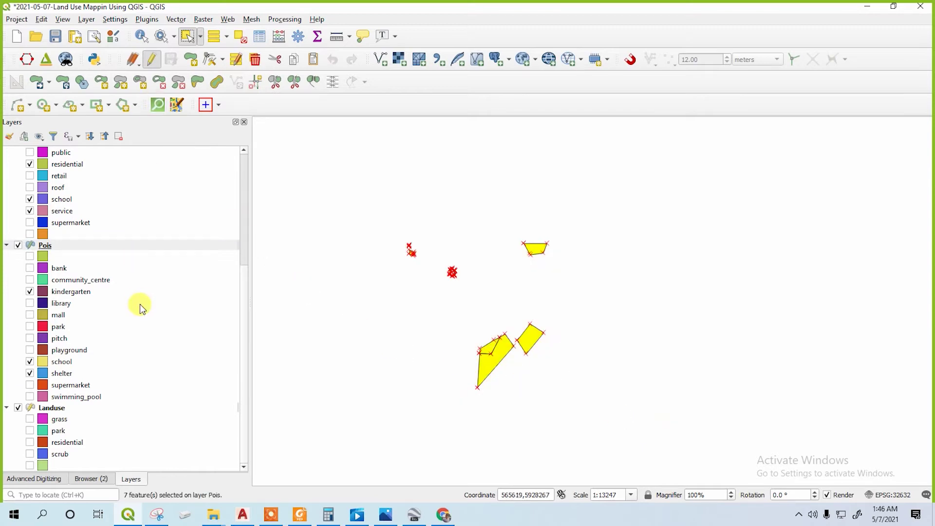
- Export the selected Pois features as the ESRI Shapefile Semi-Public-2 in the Landuse folder, adding it to the map
{"action": "right_click", "coordinate": [121, 246]}
{"action": "mouse_move", "coordinate": [205, 467]}
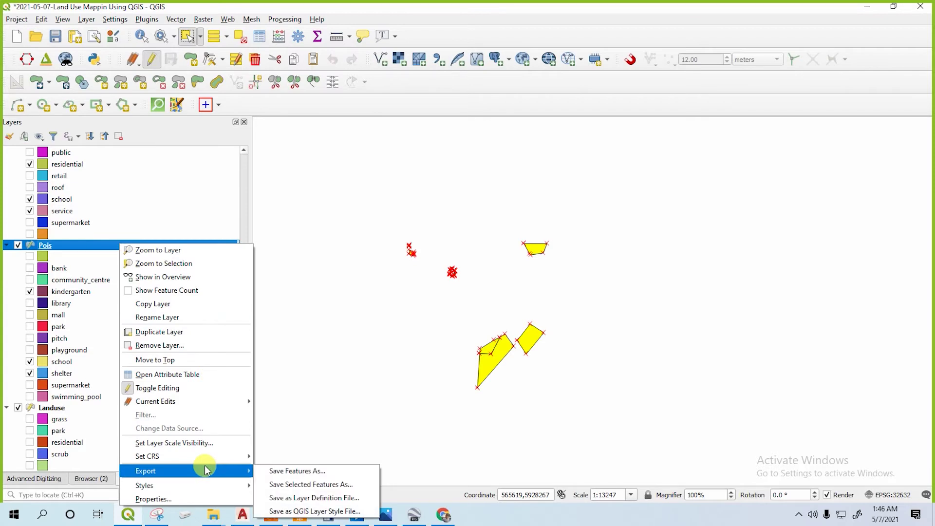
{"action": "left_click", "coordinate": [311, 484]}
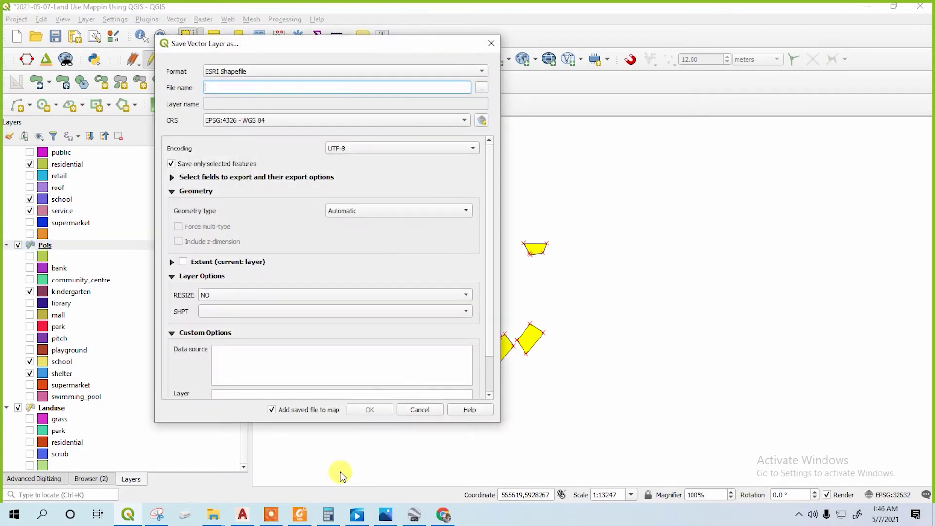
{"action": "left_click", "coordinate": [481, 88]}
{"action": "left_click", "coordinate": [324, 212]}
{"action": "left_click", "coordinate": [305, 329]}
{"action": "left_click", "coordinate": [306, 329]}
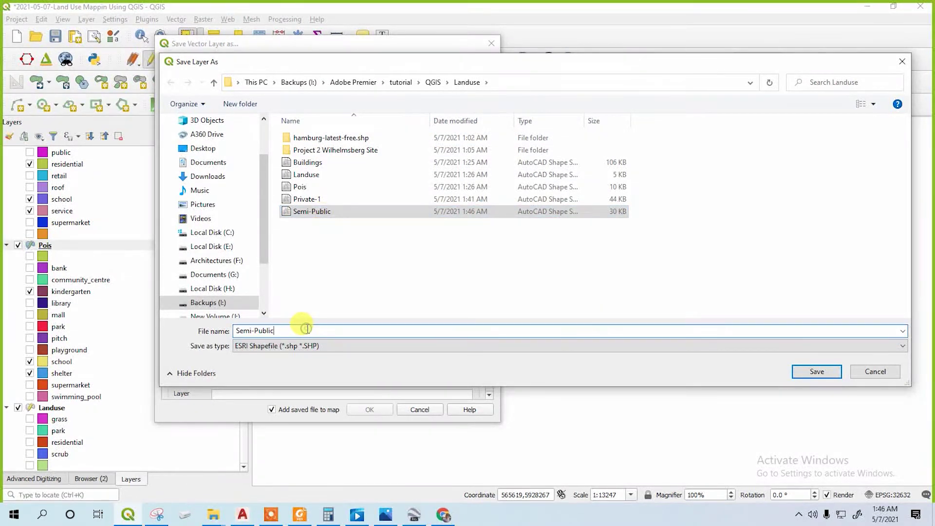
{"action": "type", "text": "-2"}
{"action": "left_click", "coordinate": [819, 371]}
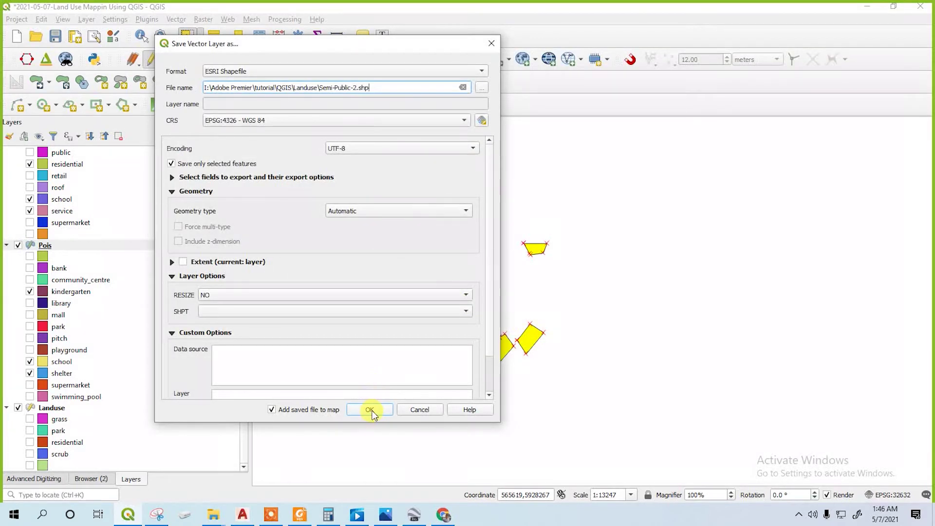
{"action": "left_click", "coordinate": [370, 410]}
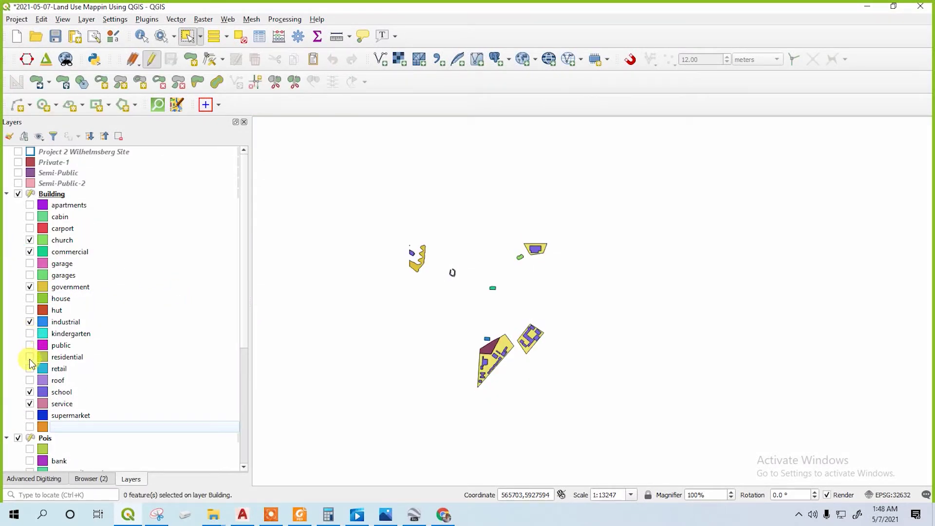
- Hide the Building categories industrial, school and service, show retail, roof, supermarket and public, and show the bank category of Pois
{"action": "left_click", "coordinate": [30, 323]}
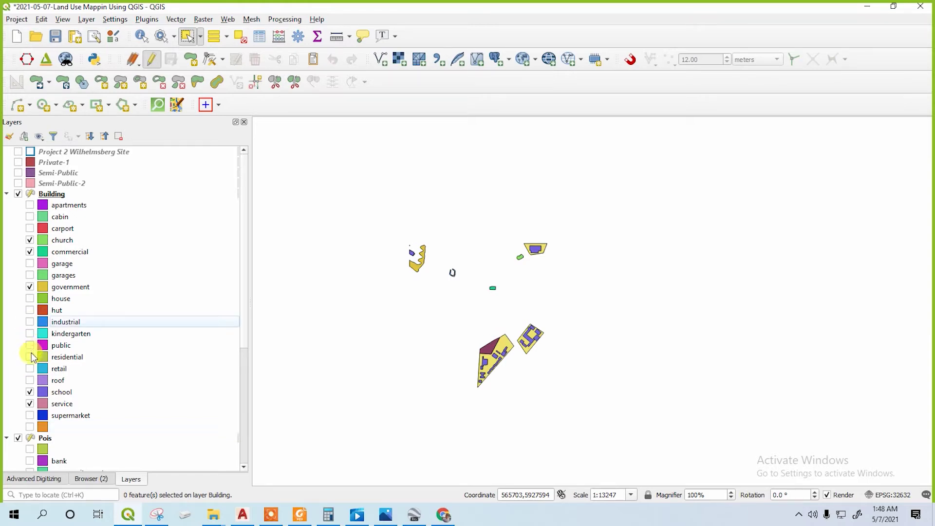
{"action": "left_click", "coordinate": [31, 370]}
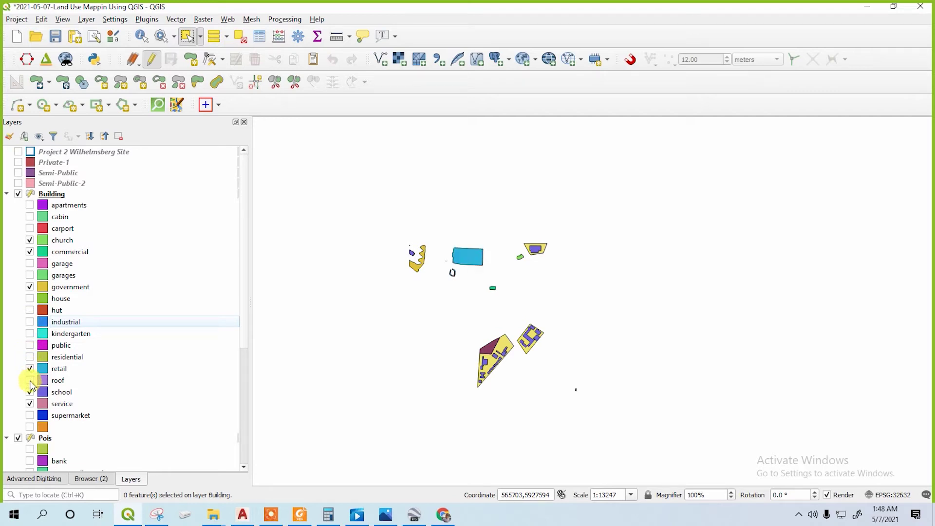
{"action": "left_click", "coordinate": [30, 381]}
{"action": "left_click", "coordinate": [30, 392]}
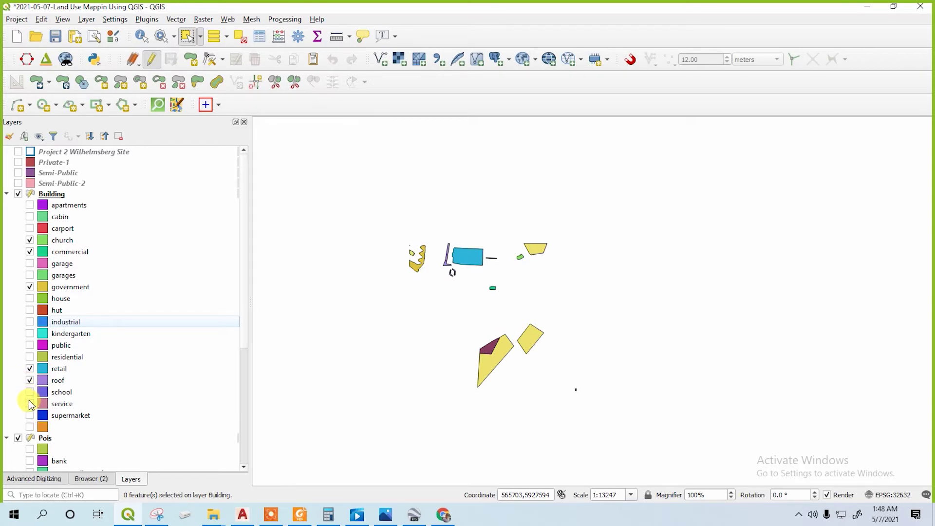
{"action": "left_click", "coordinate": [30, 417]}
{"action": "scroll", "coordinate": [32, 434], "scroll_direction": "down", "scroll_amount": 1}
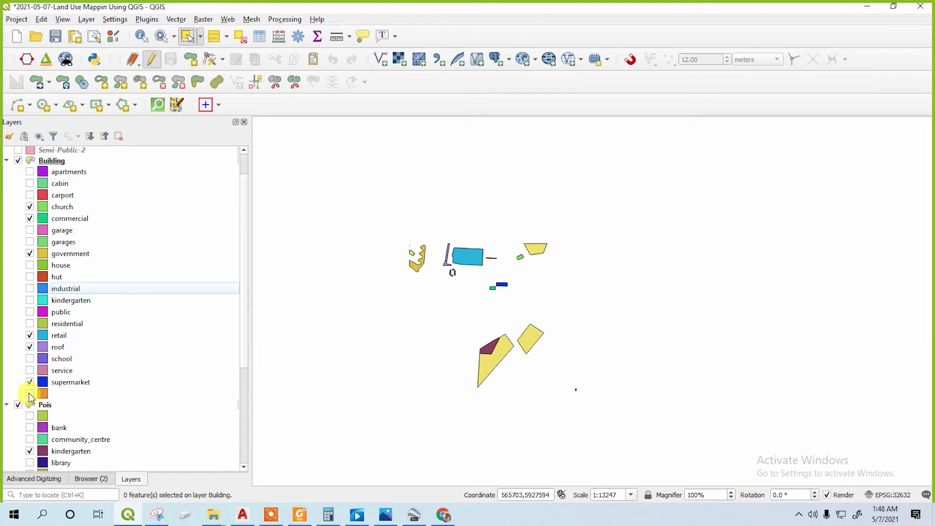
{"action": "left_click", "coordinate": [30, 312]}
{"action": "scroll", "coordinate": [48, 327], "scroll_direction": "down", "scroll_amount": 4}
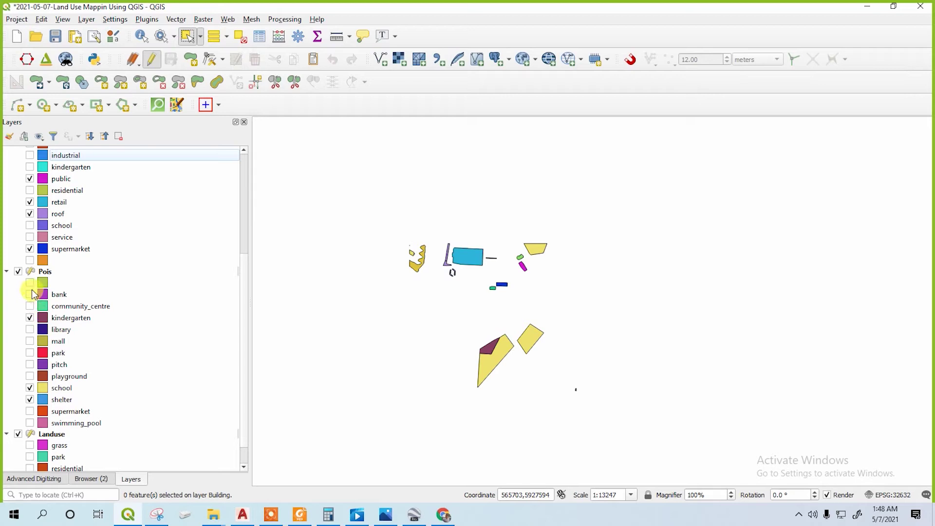
{"action": "left_click", "coordinate": [31, 293]}
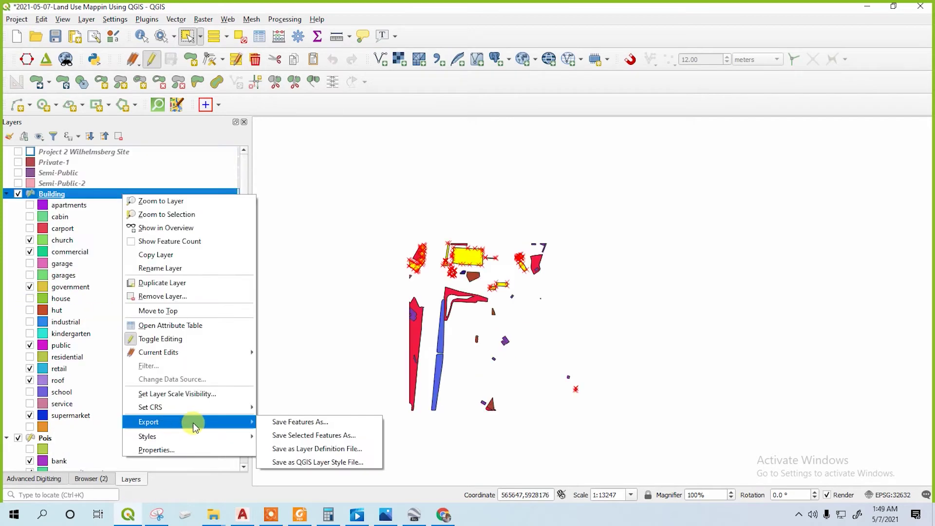
- Export the Building layer's features, not limited to the selection, as the ESRI Shapefile Public-1 in the Landuse folder, adding it to the map
{"action": "left_click", "coordinate": [296, 422]}
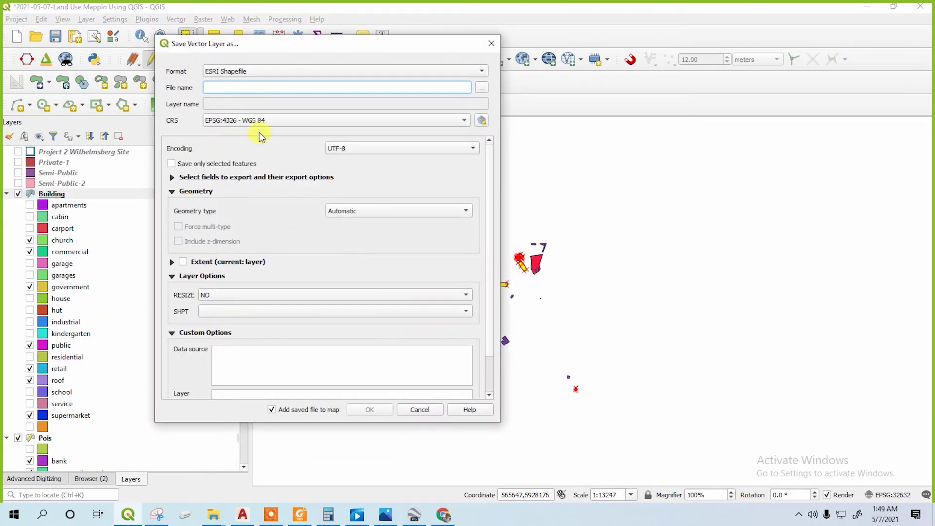
{"action": "left_click", "coordinate": [481, 88]}
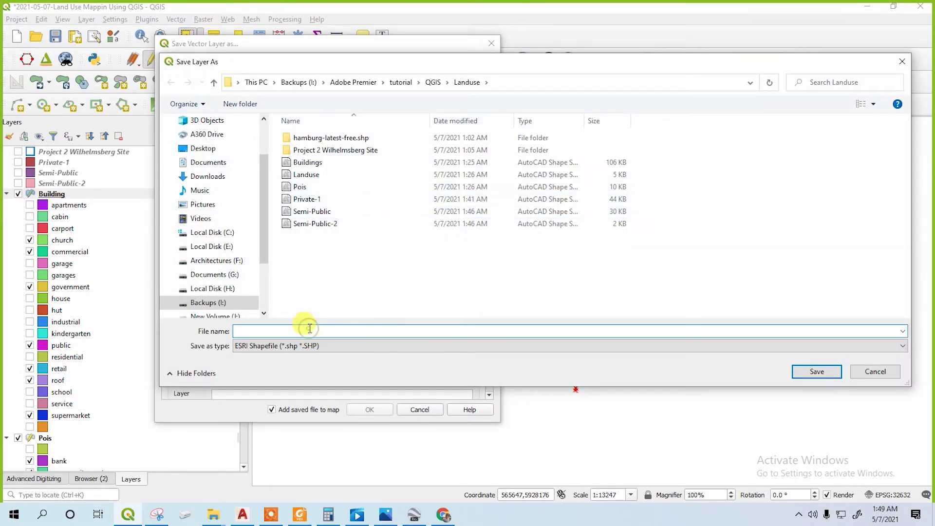
{"action": "type", "text": "P"}
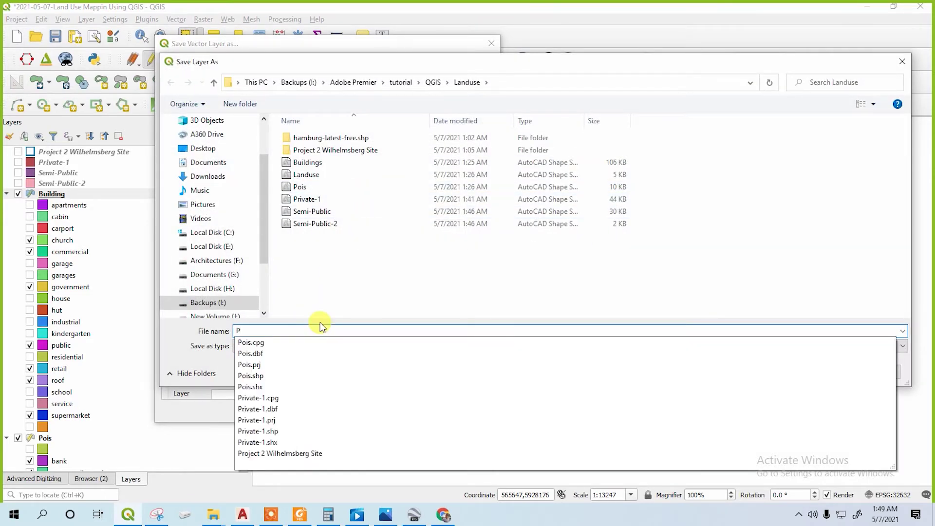
{"action": "type", "text": "ublic-1"}
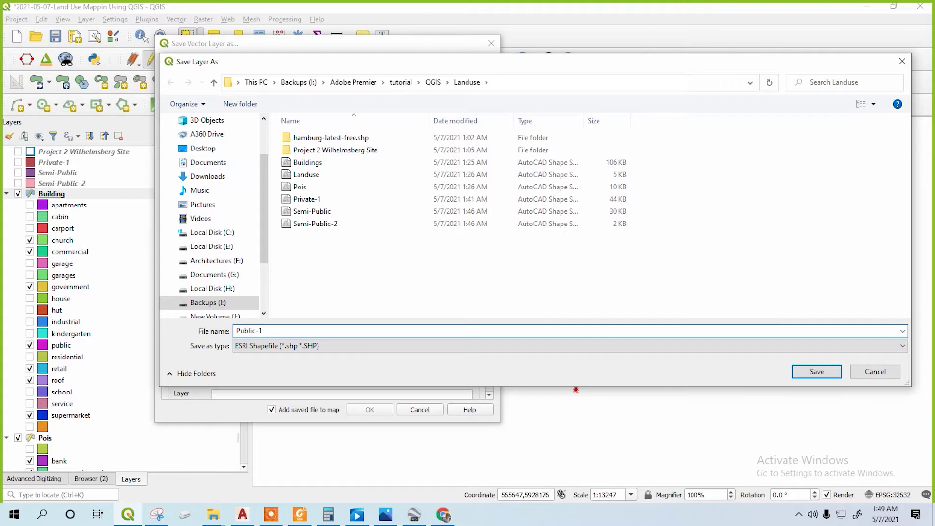
{"action": "left_click", "coordinate": [825, 370]}
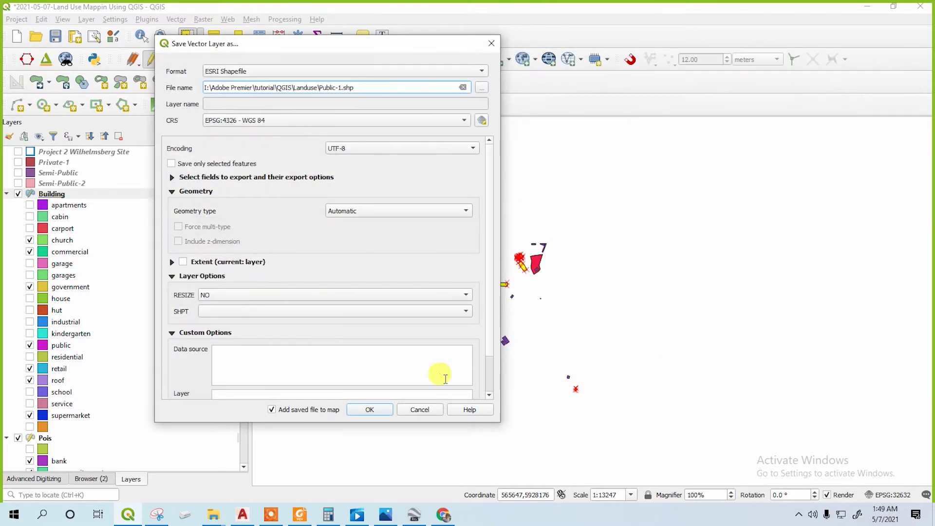
{"action": "left_click", "coordinate": [380, 413]}
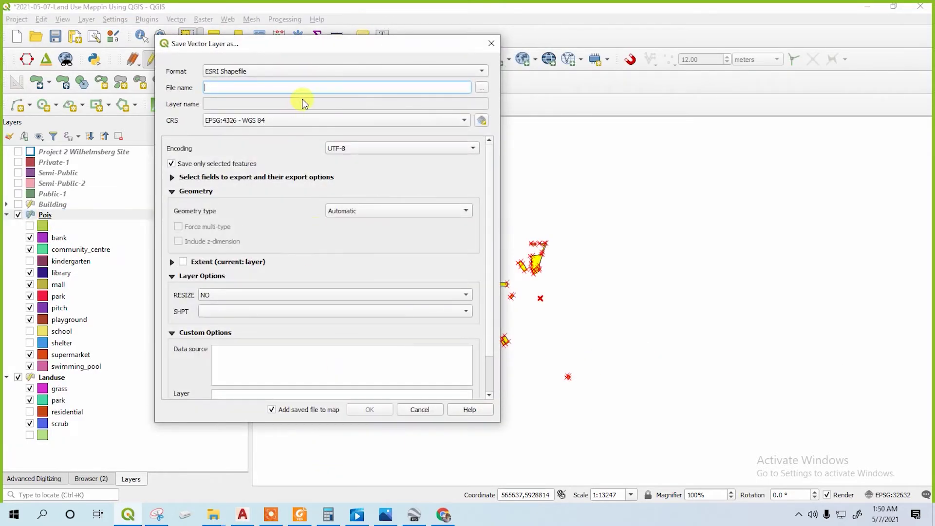
- Export the selected Pois features as the ESRI Shapefile Public-2 in the Landuse folder, adding it to the map
{"action": "left_click", "coordinate": [481, 88]}
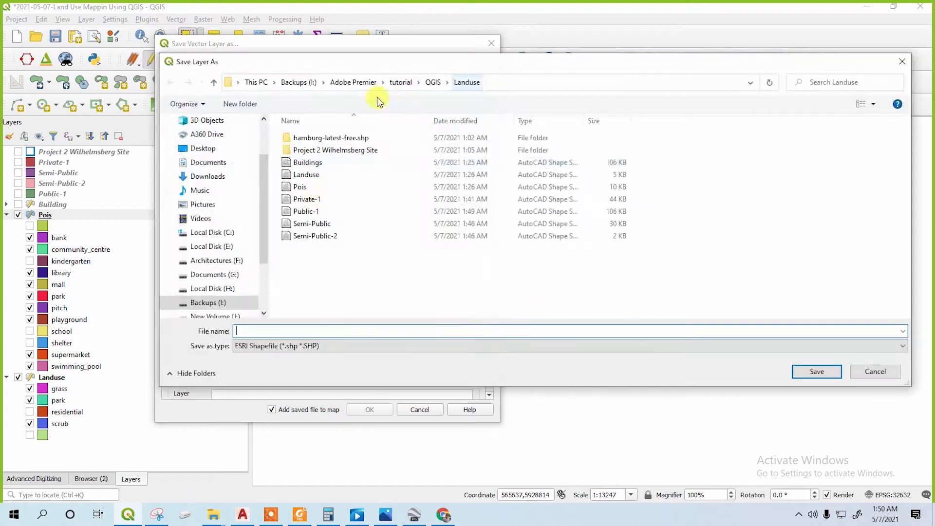
{"action": "left_click", "coordinate": [326, 212]}
{"action": "double_click", "coordinate": [250, 331]}
{"action": "left_click", "coordinate": [248, 331]}
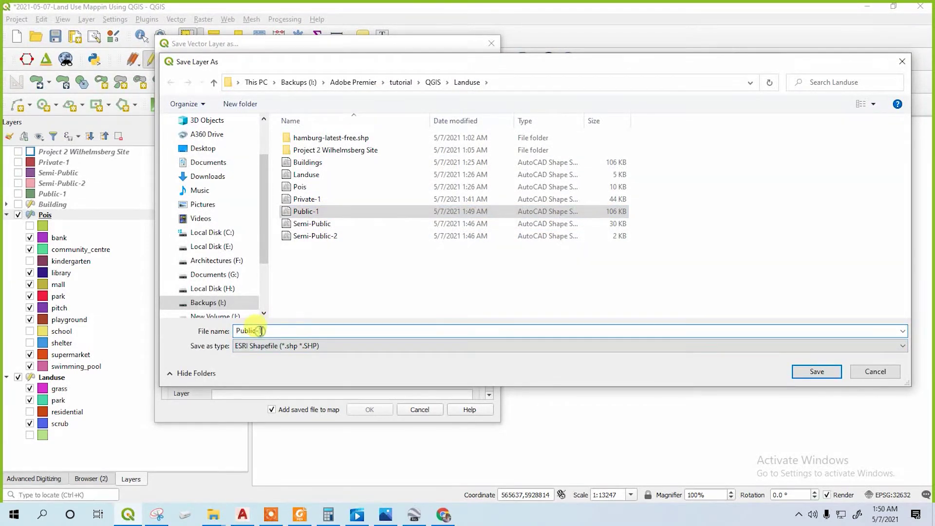
{"action": "key", "text": "BackSpace"}
{"action": "type", "text": "2"}
{"action": "left_click", "coordinate": [830, 374]}
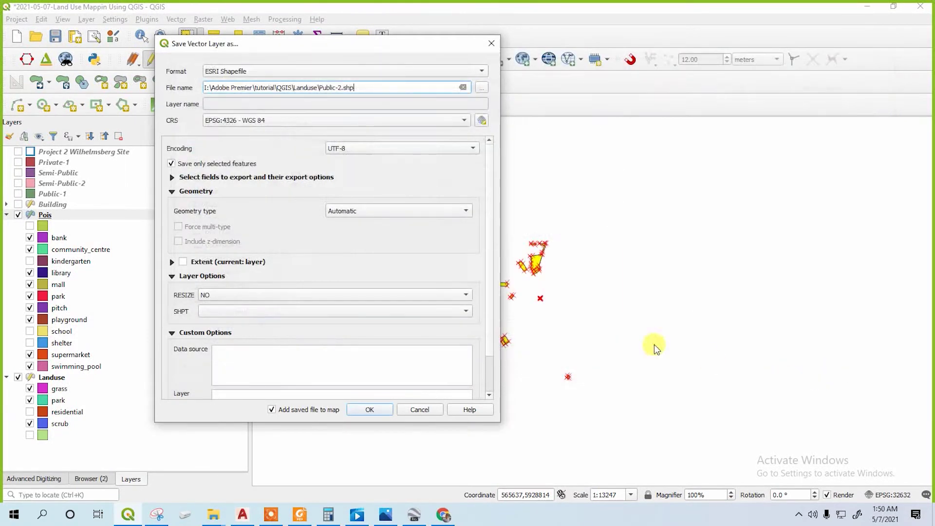
{"action": "left_click", "coordinate": [387, 413]}
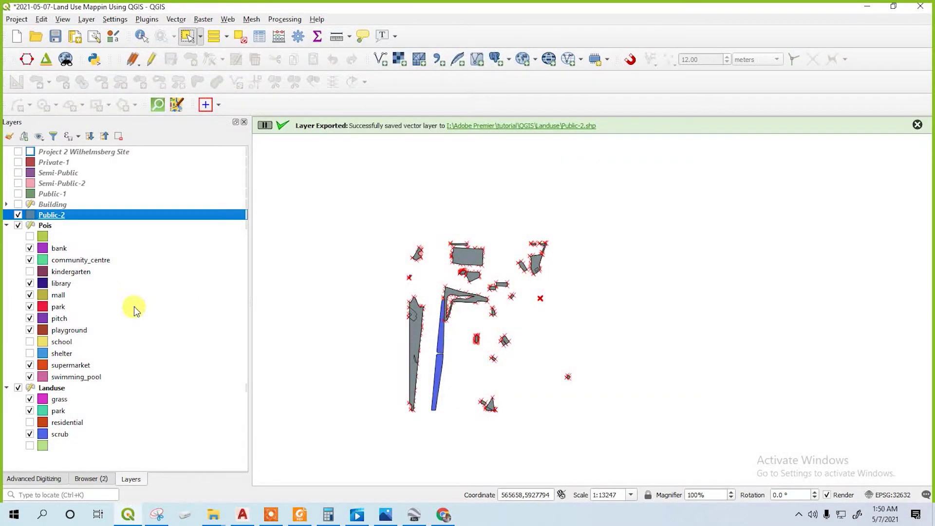
- Hide the Pois and Public-2 layers and select all displayed Landuse features across the site with a selection rectangle
{"action": "left_click", "coordinate": [18, 225]}
{"action": "left_click", "coordinate": [18, 215]}
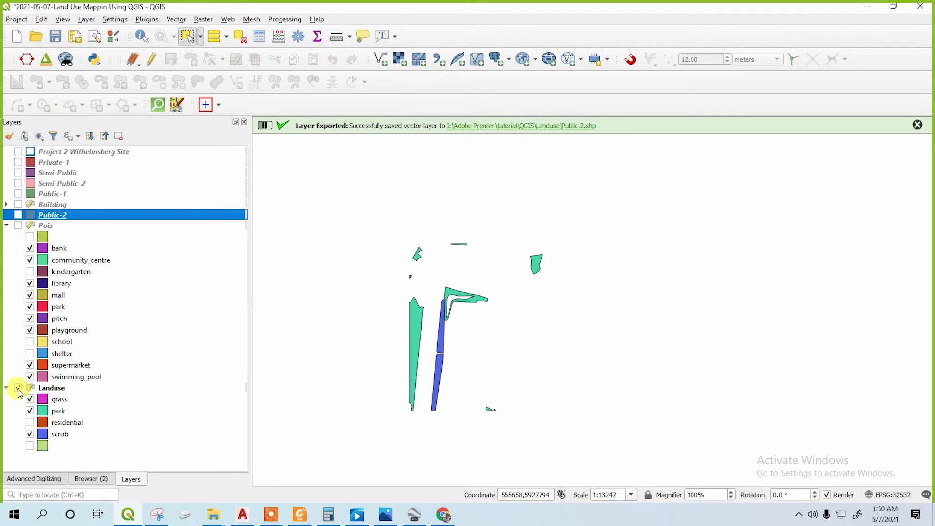
{"action": "left_click", "coordinate": [86, 400]}
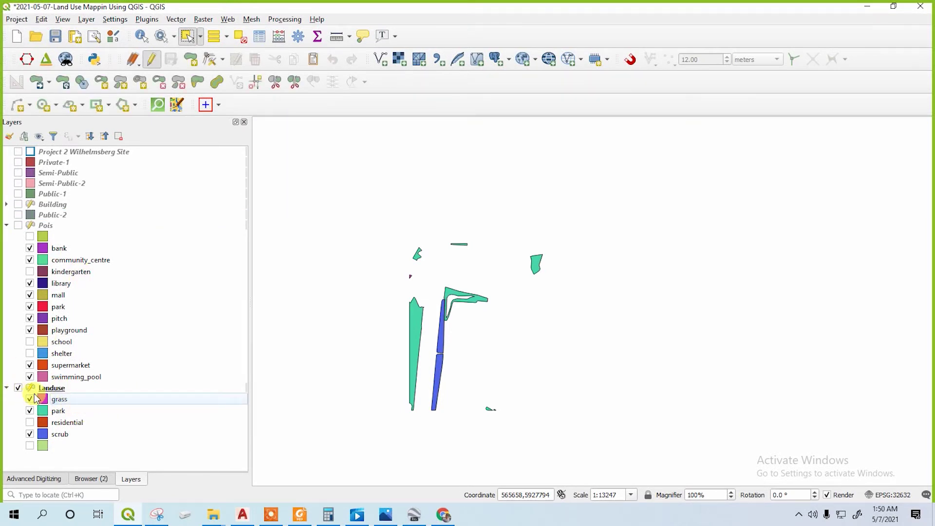
{"action": "left_click", "coordinate": [152, 61]}
{"action": "left_click", "coordinate": [94, 387]}
{"action": "left_click_drag", "start_coordinate": [350, 169], "coordinate": [634, 444]}
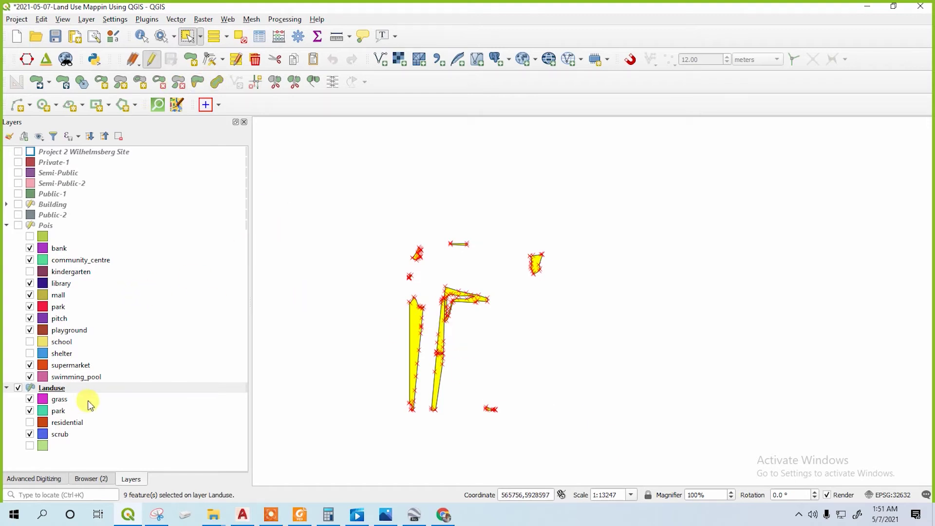
- Export the selected Landuse features as the ESRI Shapefile Public-3 in the Landuse folder, adding it to the map
{"action": "left_click", "coordinate": [100, 388]}
{"action": "right_click", "coordinate": [101, 389]}
{"action": "mouse_move", "coordinate": [168, 337]}
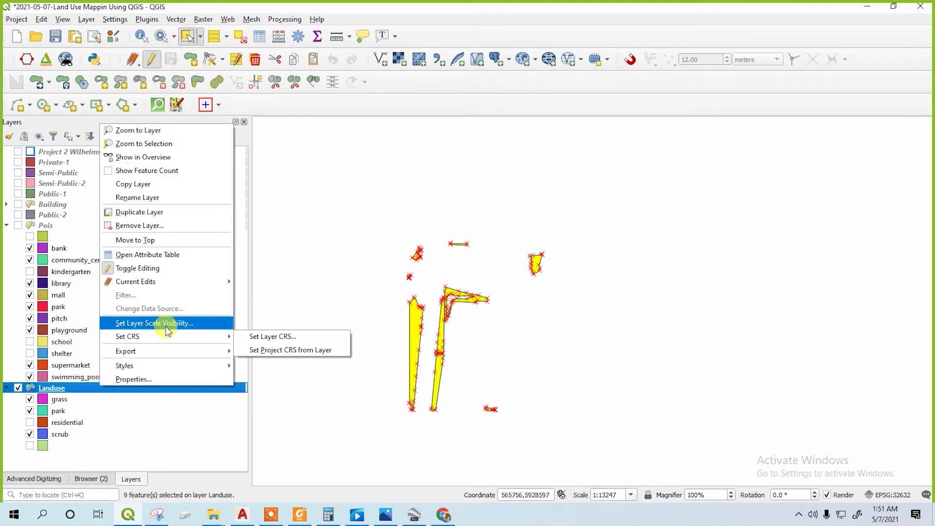
{"action": "mouse_move", "coordinate": [188, 350]}
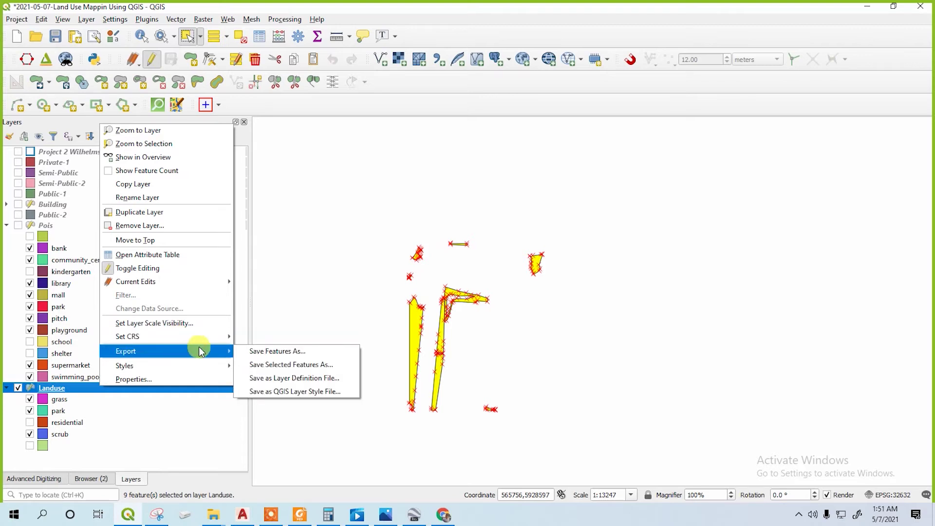
{"action": "left_click", "coordinate": [280, 365]}
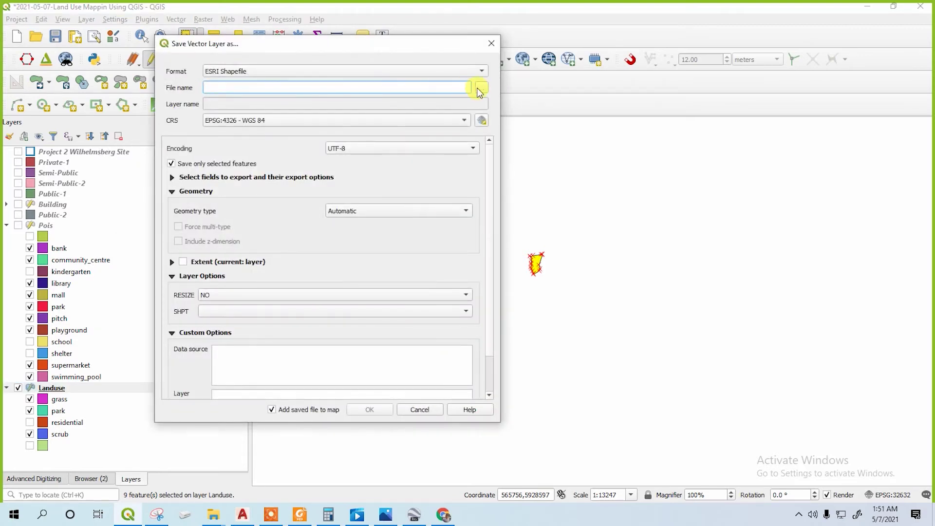
{"action": "left_click", "coordinate": [481, 89]}
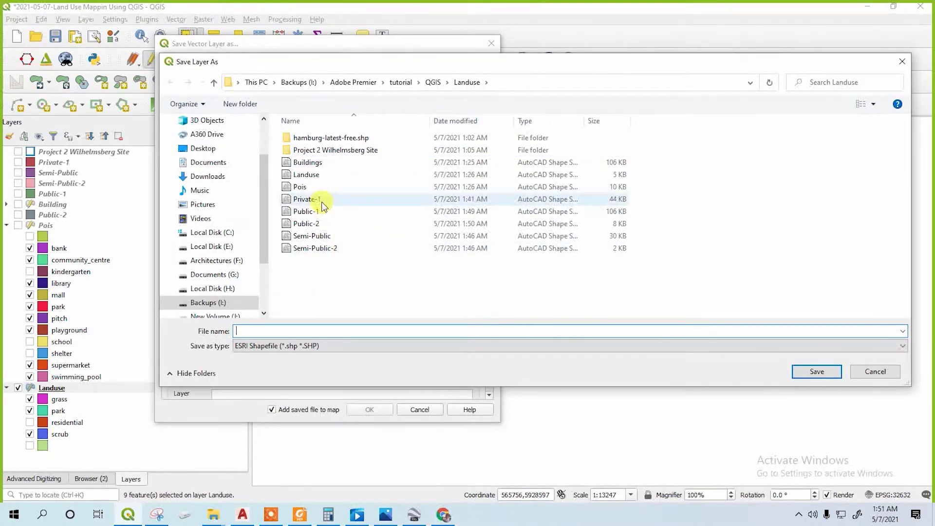
{"action": "left_click", "coordinate": [328, 224]}
{"action": "double_click", "coordinate": [270, 331]}
{"action": "left_click", "coordinate": [263, 331]}
{"action": "key", "text": "BackSpace"}
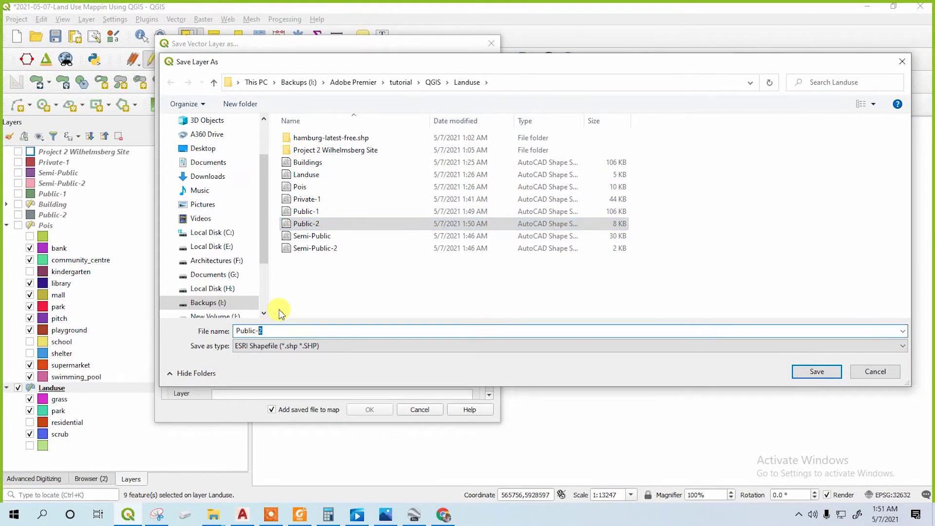
{"action": "type", "text": "3"}
{"action": "left_click", "coordinate": [829, 372]}
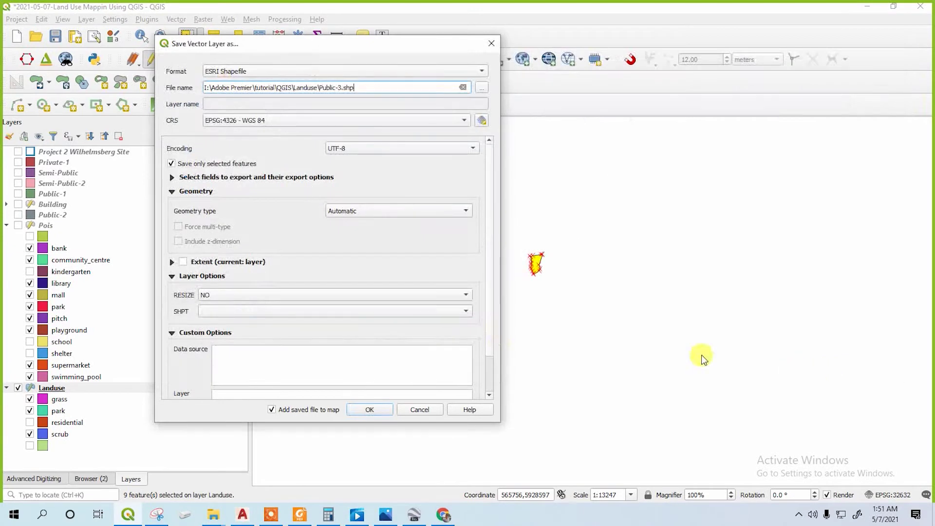
{"action": "left_click", "coordinate": [370, 409]}
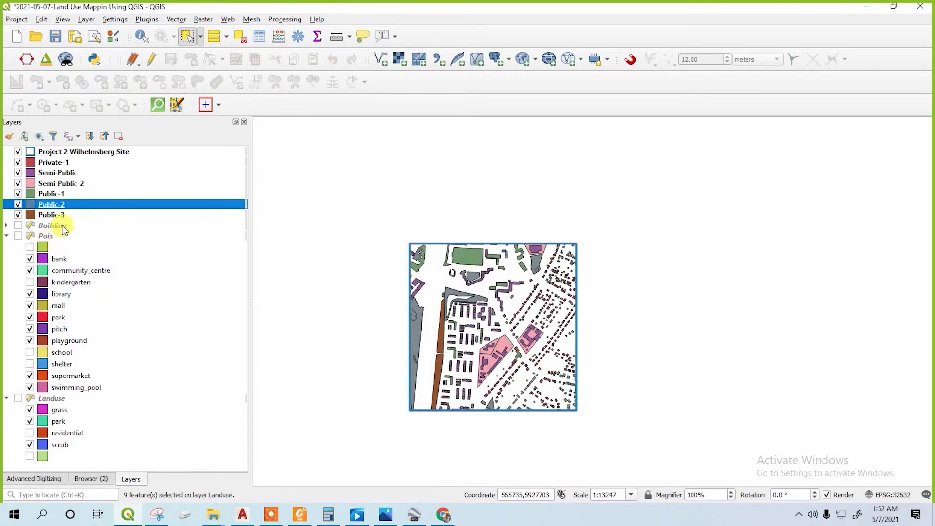
- Show the Building, Pois and Landuse layers again and remove all three from the project
{"action": "left_click", "coordinate": [19, 226]}
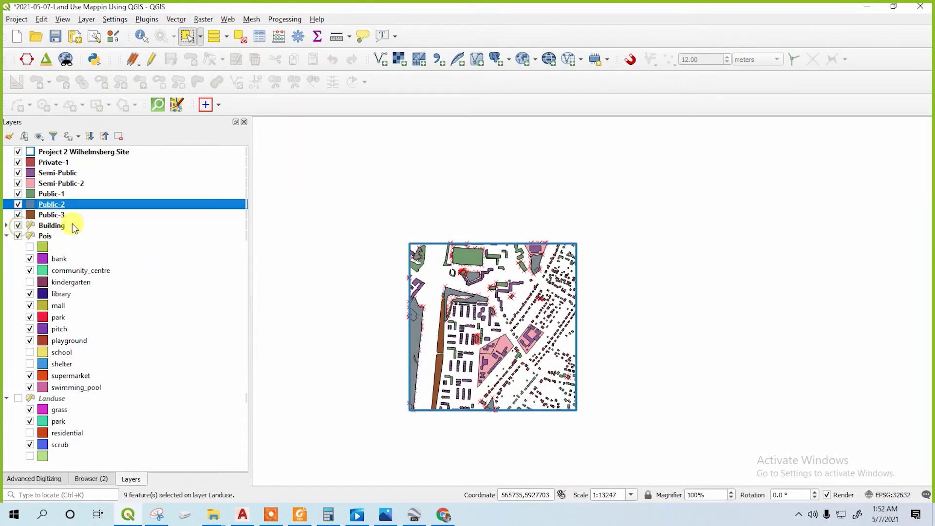
{"action": "left_click", "coordinate": [21, 397]}
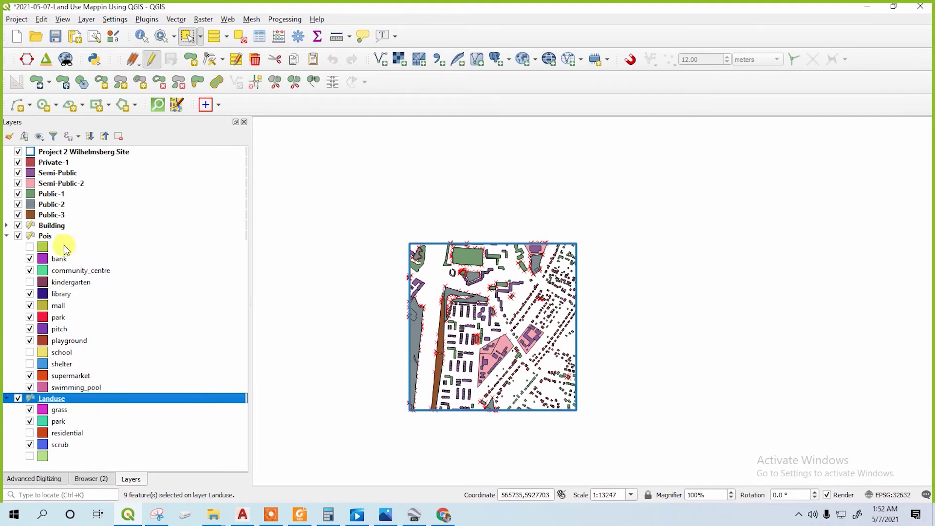
{"action": "left_click", "coordinate": [76, 237], "text": "ctrl"}
{"action": "left_click", "coordinate": [82, 228], "text": "ctrl"}
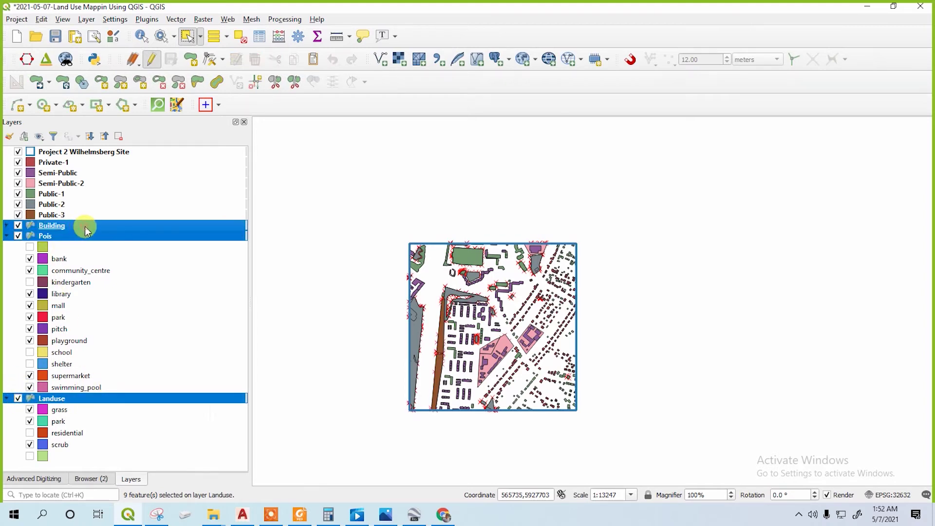
{"action": "right_click", "coordinate": [85, 230]}
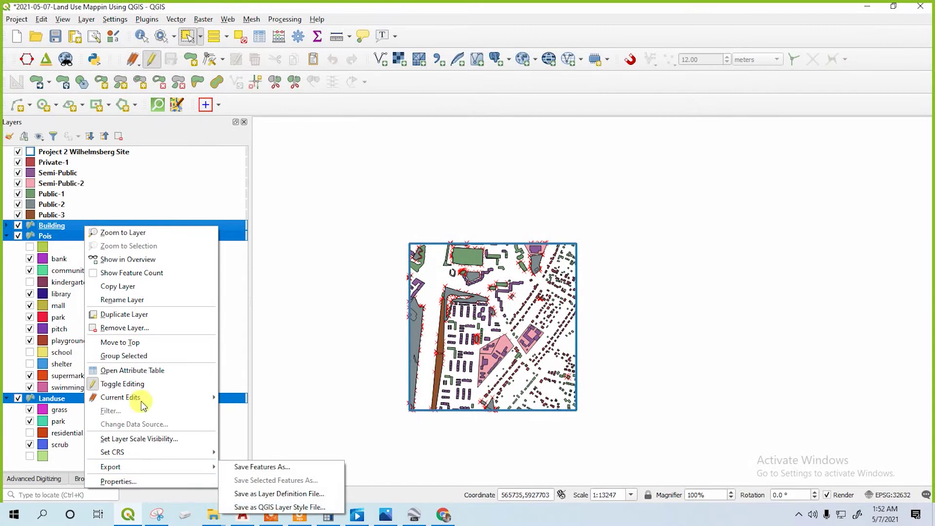
{"action": "left_click", "coordinate": [139, 329]}
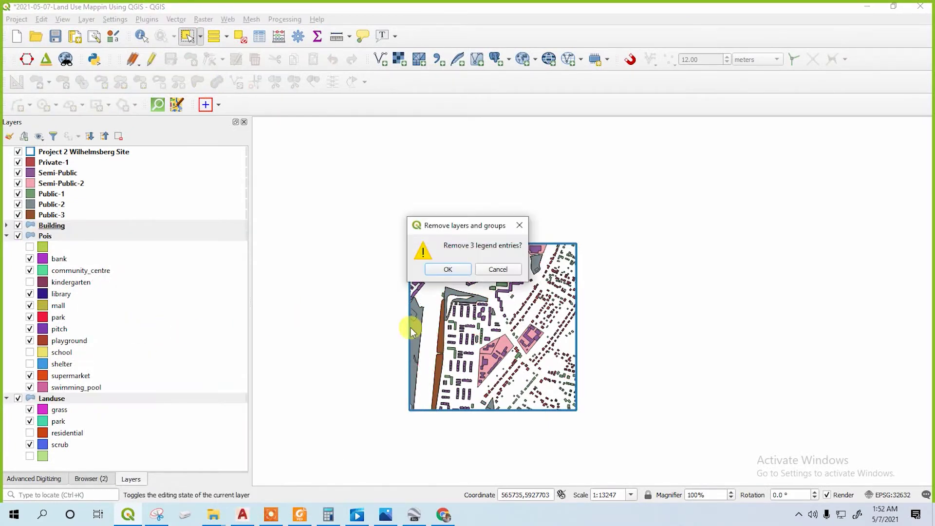
{"action": "left_click", "coordinate": [457, 269]}
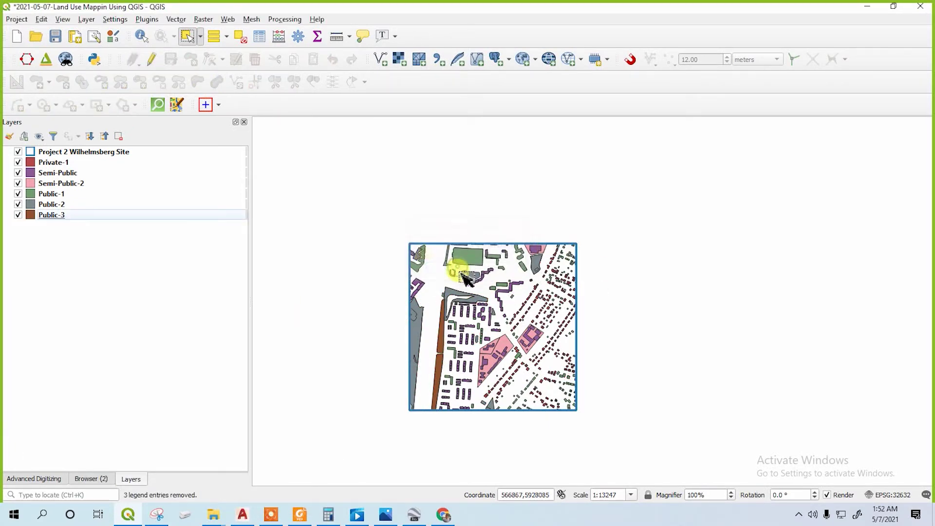
- Rename the Private-1 layer as Private
{"action": "right_click", "coordinate": [72, 162]}
{"action": "mouse_move", "coordinate": [126, 365]}
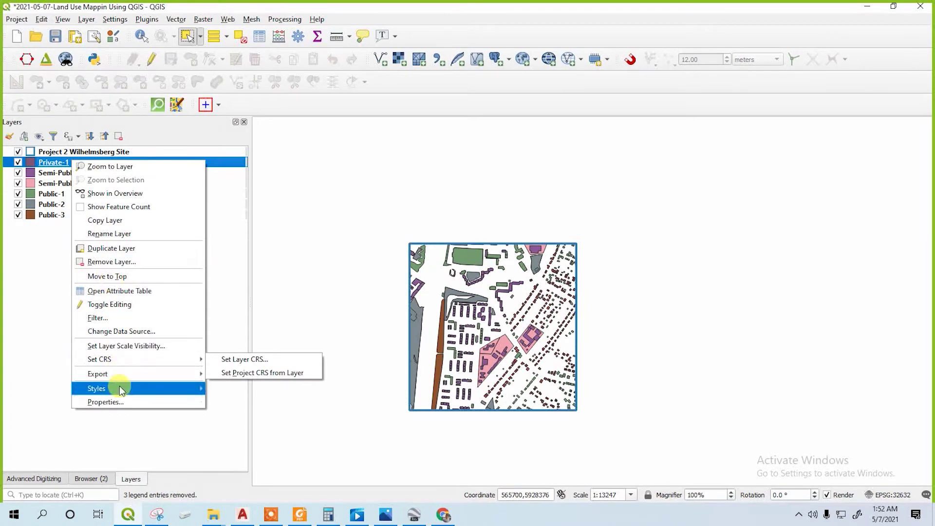
{"action": "left_click", "coordinate": [113, 234]}
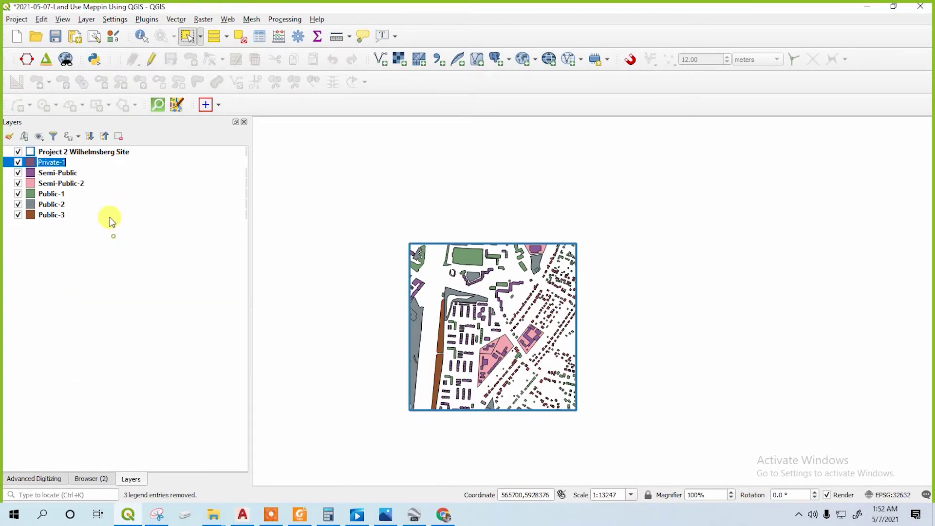
{"action": "left_click", "coordinate": [74, 163]}
{"action": "key", "text": "BackSpace"}
{"action": "key", "text": "BackSpace"}
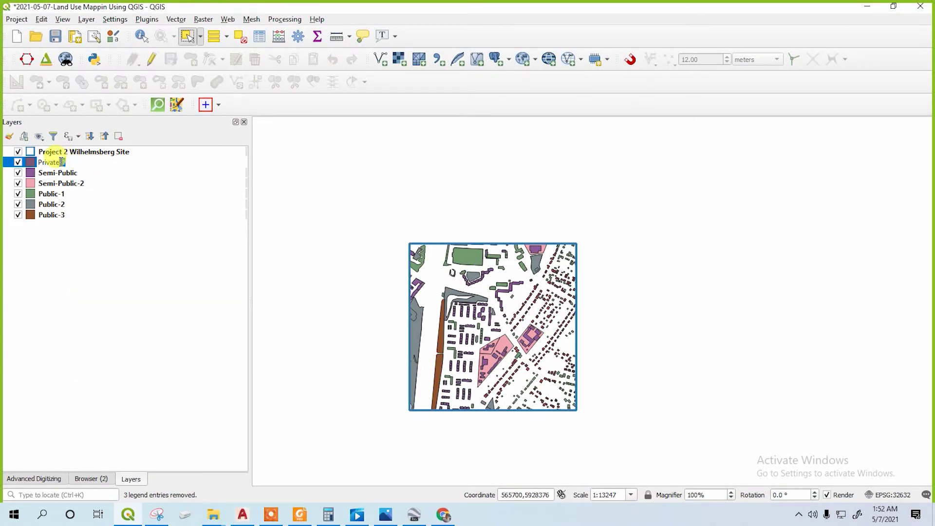
- Start Merge Vector Layers with Semi-Public and Semi-Public-2 as the input layers
{"action": "left_click", "coordinate": [98, 174]}
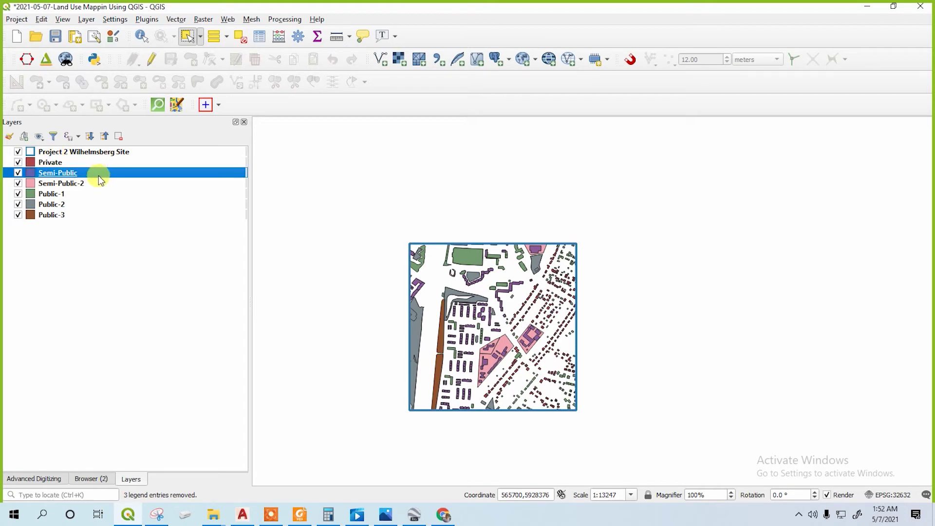
{"action": "left_click", "coordinate": [243, 183], "text": "shift"}
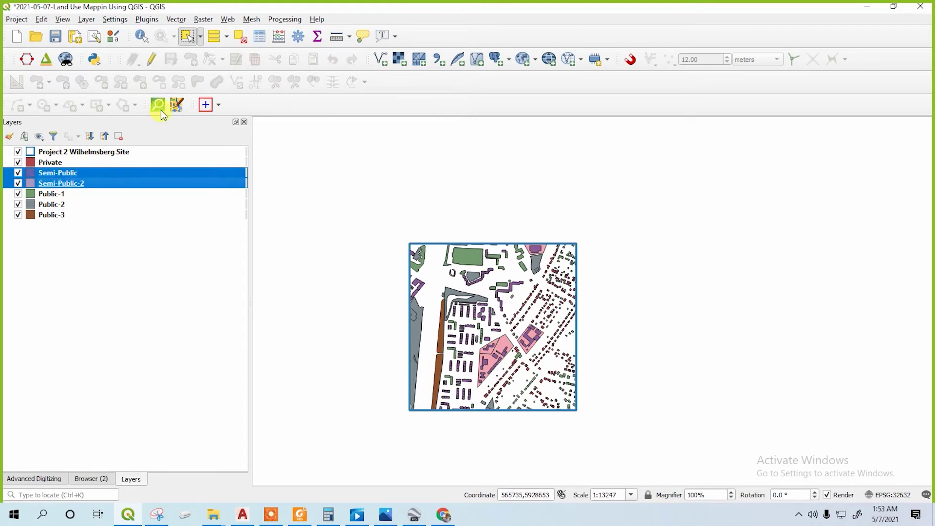
{"action": "left_click", "coordinate": [173, 21]}
{"action": "mouse_move", "coordinate": [253, 99]}
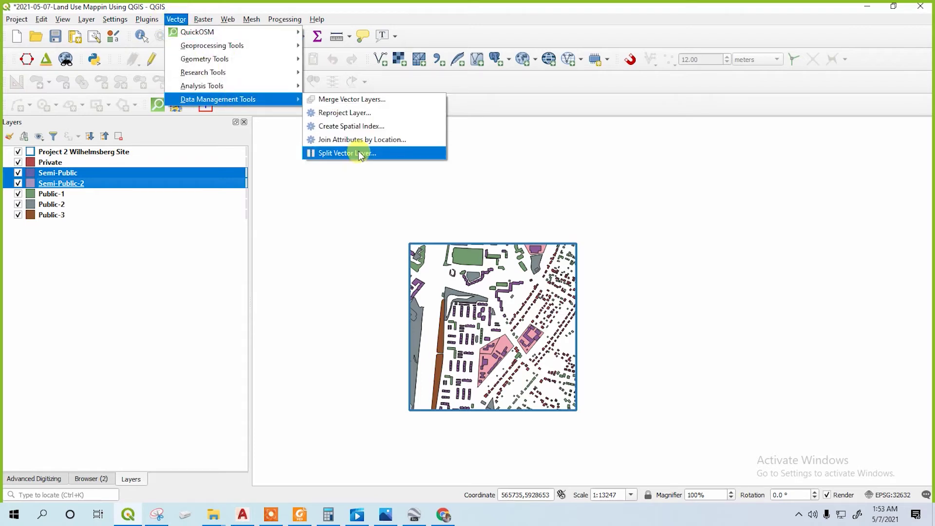
{"action": "left_click", "coordinate": [359, 101]}
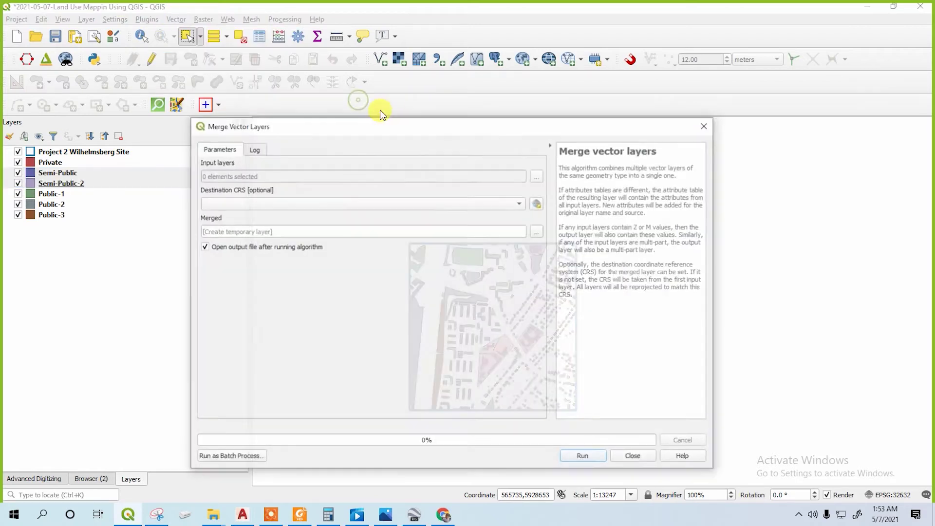
{"action": "left_click", "coordinate": [535, 177]}
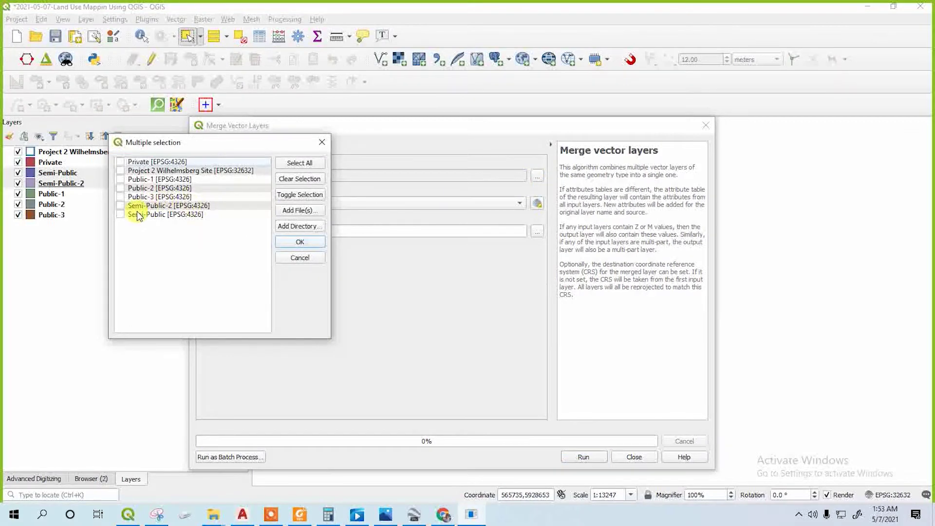
{"action": "left_click", "coordinate": [120, 215]}
{"action": "left_click", "coordinate": [312, 243]}
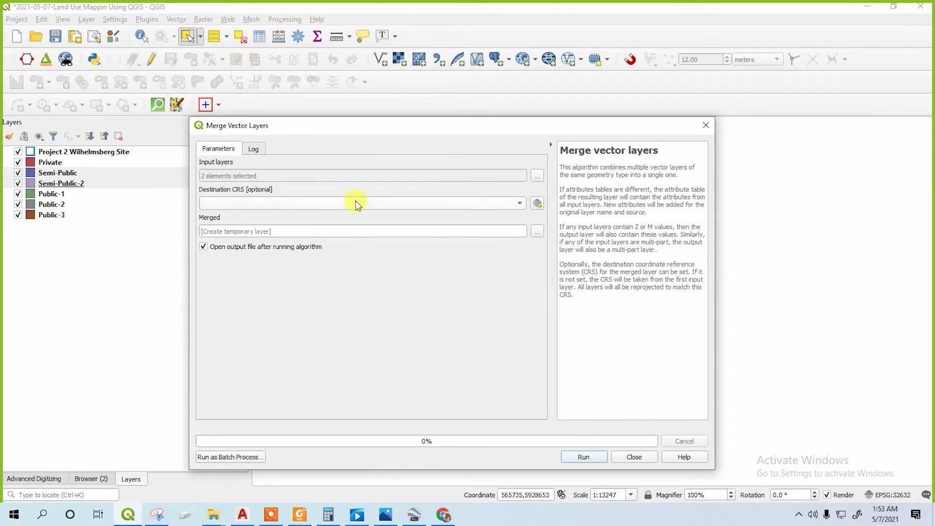
- Save the merge output as the SHP file Semi Public Final in the Landuse folder and run the merge
{"action": "left_click", "coordinate": [537, 231]}
{"action": "left_click", "coordinate": [591, 255]}
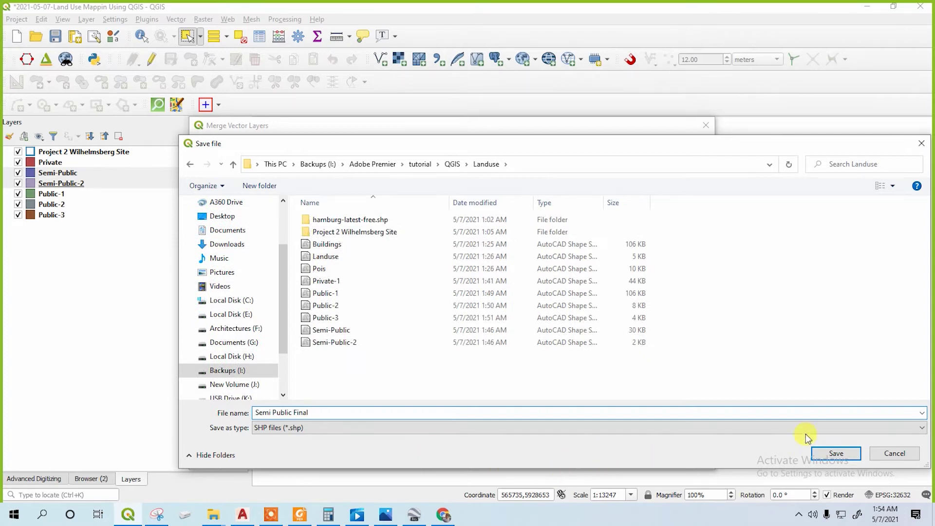
{"action": "left_click", "coordinate": [835, 453]}
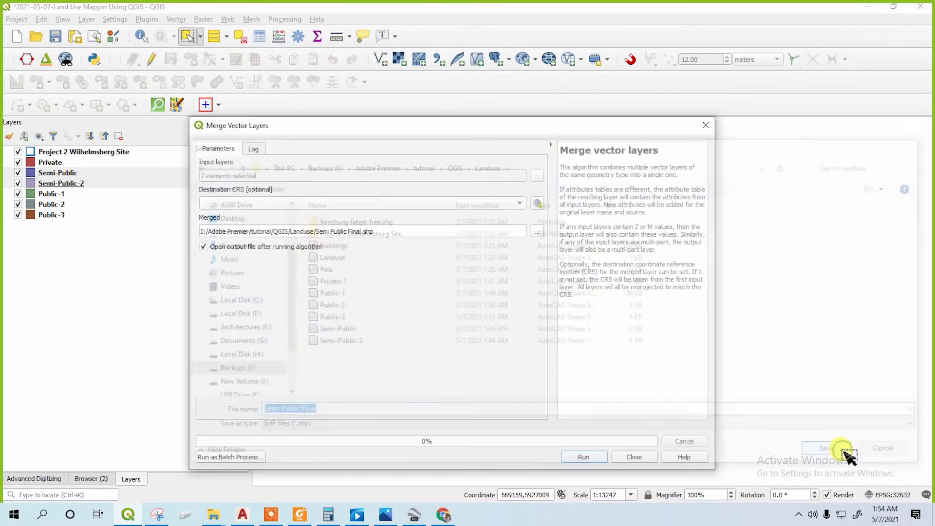
{"action": "left_click", "coordinate": [584, 456]}
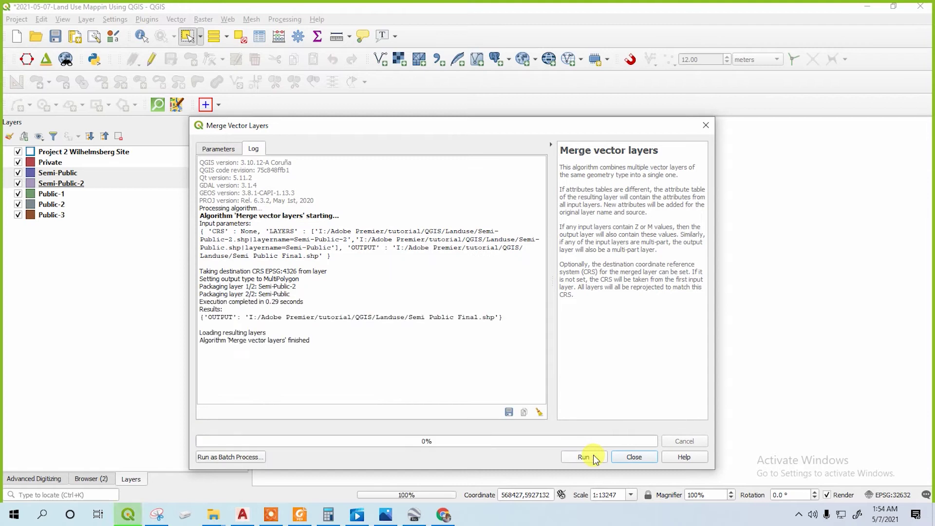
{"action": "left_click", "coordinate": [707, 126]}
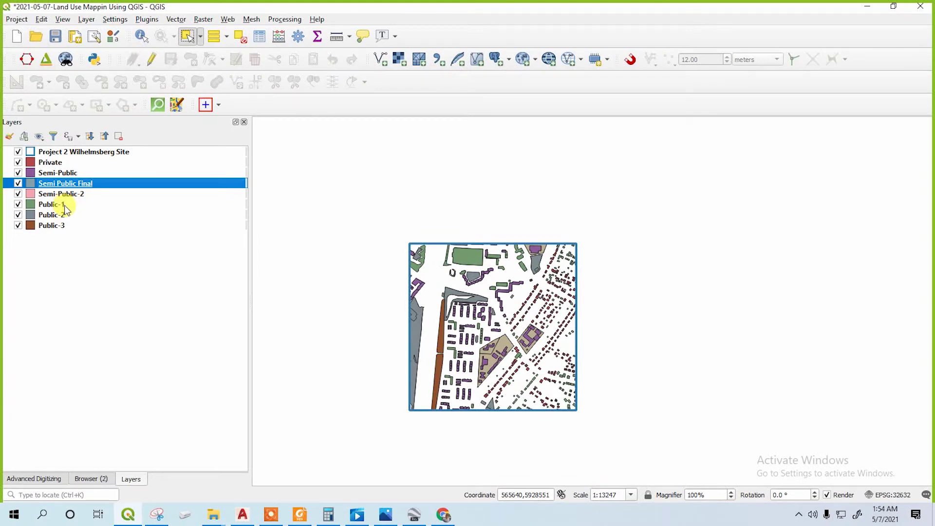
- Remove the Semi-Public and Semi-Public-2 layers from the project, keeping Semi Public Final
{"action": "left_click", "coordinate": [74, 194]}
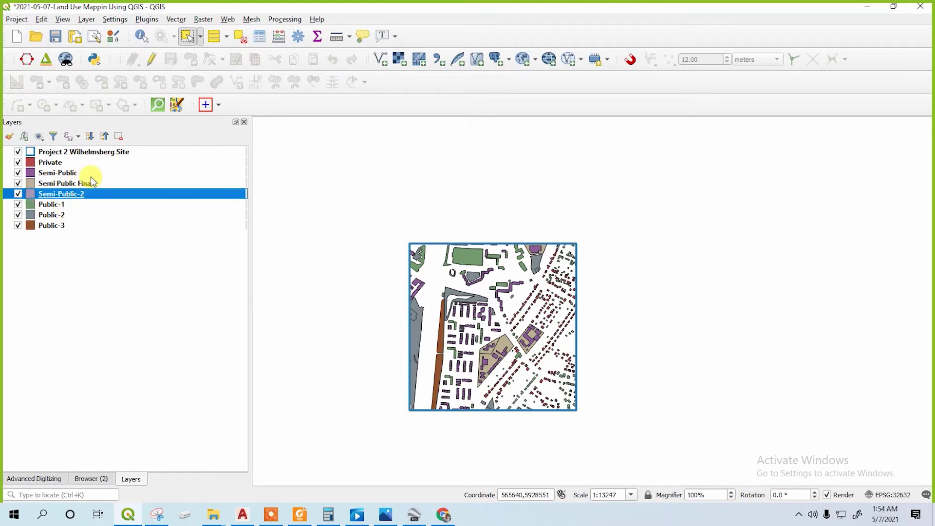
{"action": "left_click", "coordinate": [89, 174], "text": "shift"}
{"action": "left_click", "coordinate": [96, 182], "text": "ctrl"}
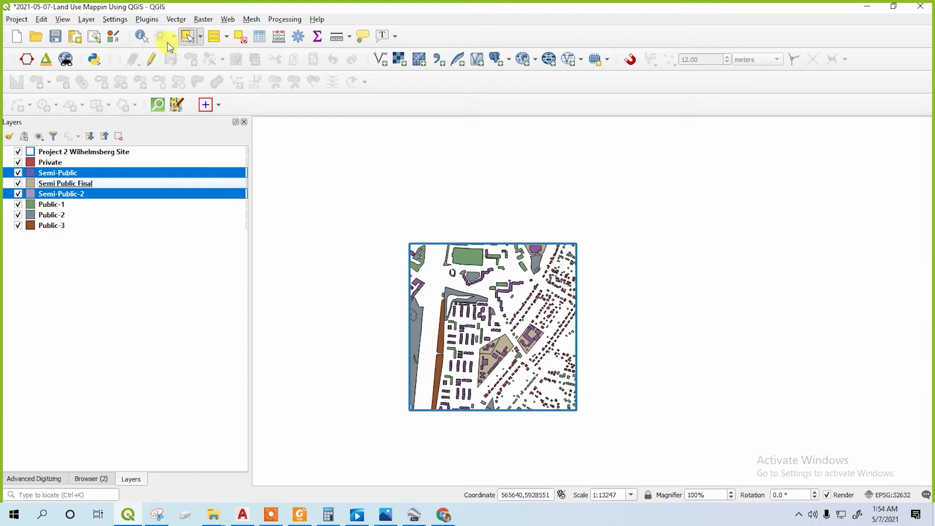
{"action": "right_click", "coordinate": [101, 174]}
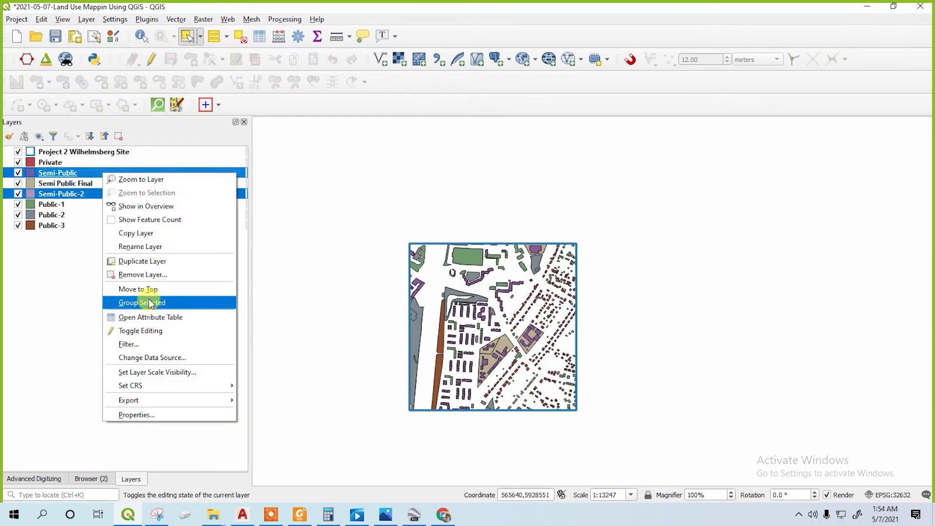
{"action": "left_click", "coordinate": [161, 275]}
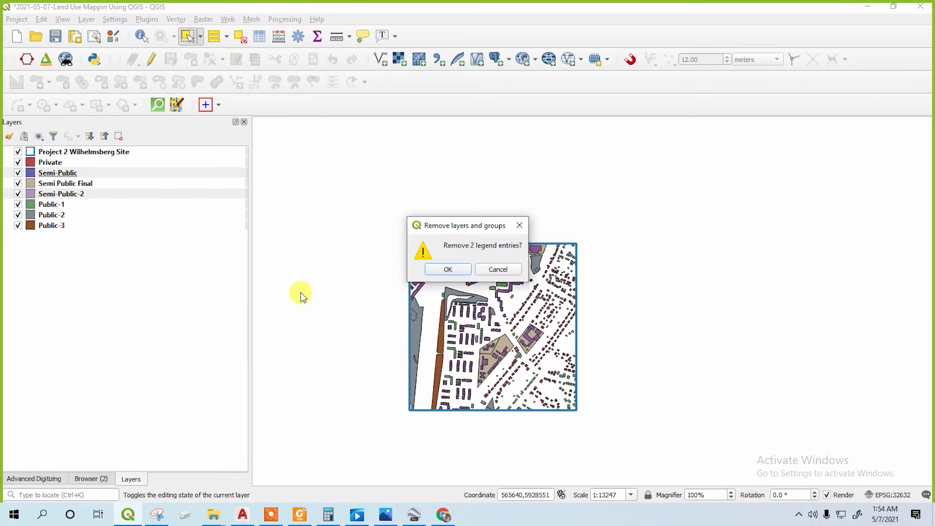
{"action": "left_click", "coordinate": [444, 270]}
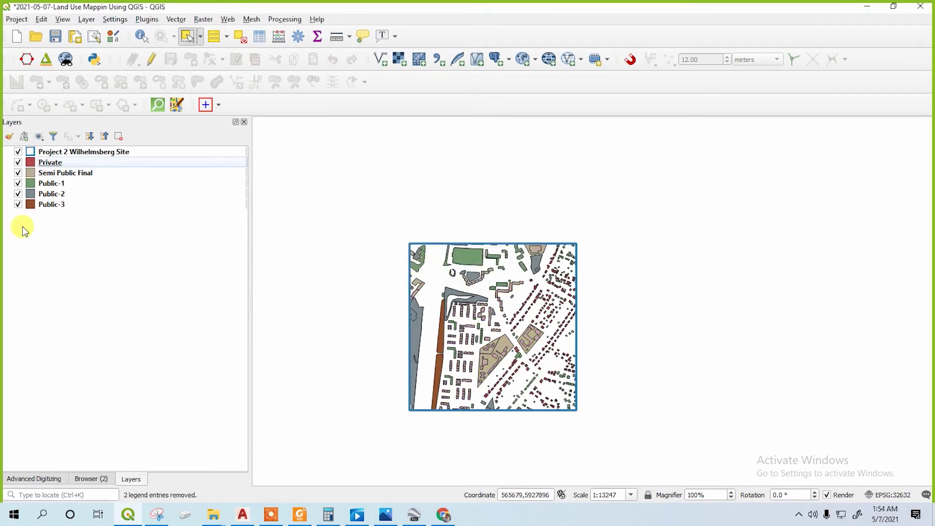
- Start Merge Vector Layers with Public-1, Public-2 and Public-3 as the input layers
{"action": "left_click", "coordinate": [62, 184]}
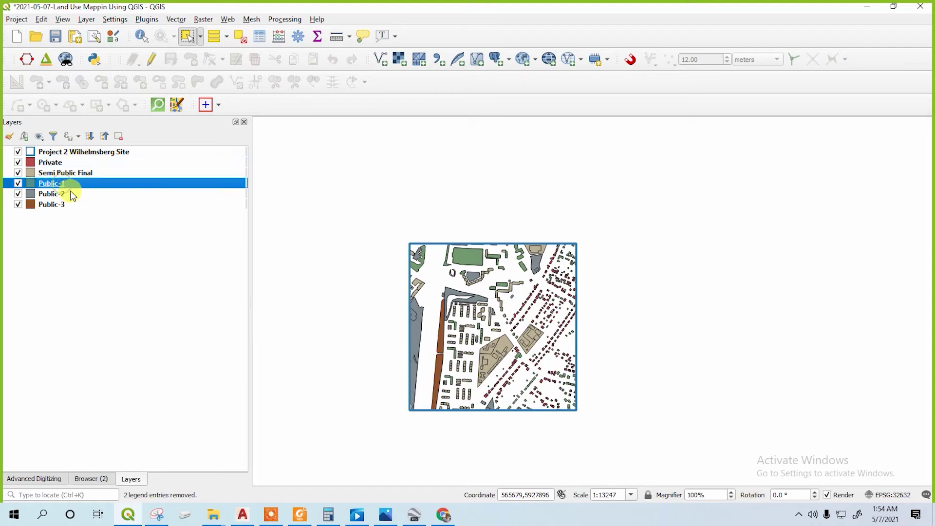
{"action": "left_click", "coordinate": [146, 20]}
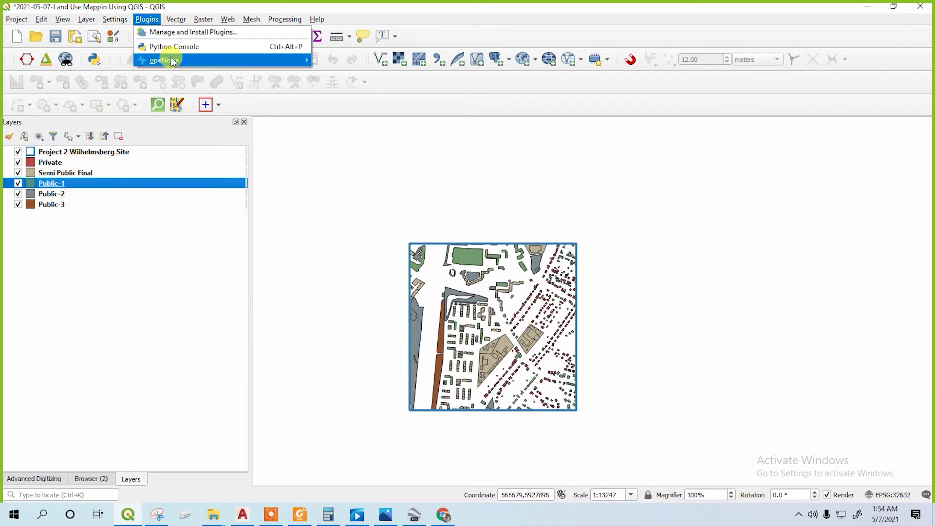
{"action": "left_click", "coordinate": [175, 20]}
{"action": "left_click", "coordinate": [176, 20]}
{"action": "left_click", "coordinate": [176, 19]}
{"action": "mouse_move", "coordinate": [234, 99]}
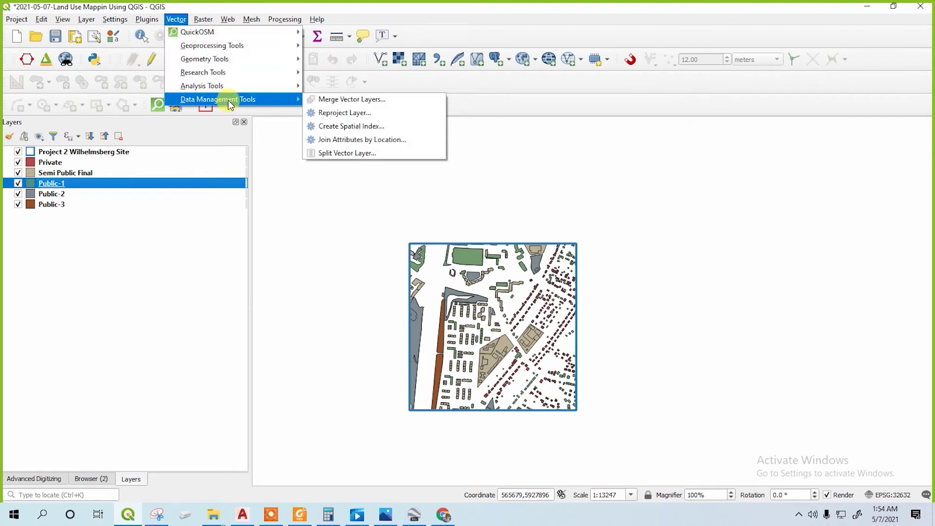
{"action": "left_click", "coordinate": [358, 100]}
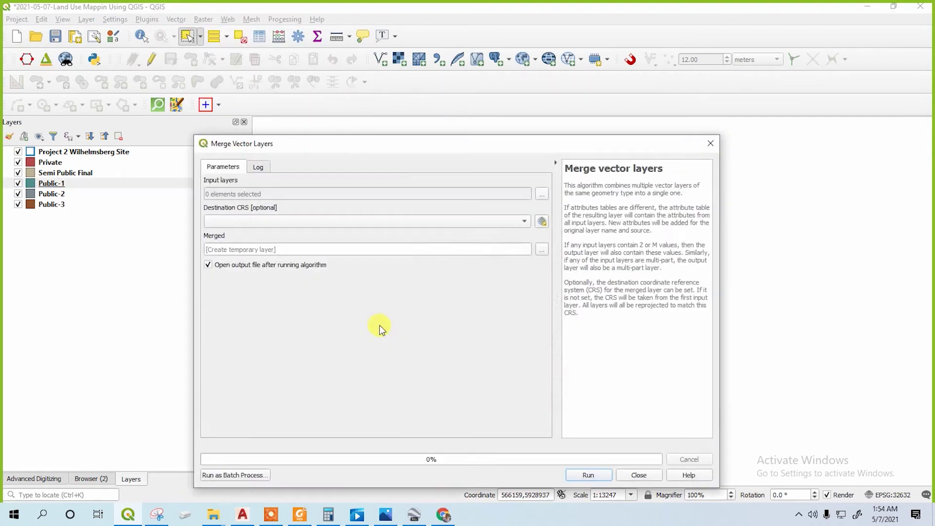
{"action": "left_click", "coordinate": [542, 194]}
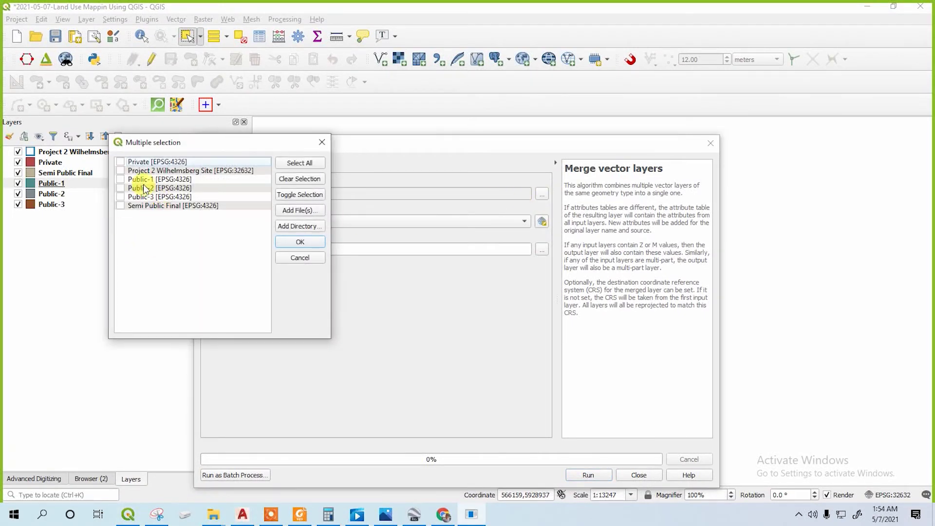
{"action": "left_click", "coordinate": [121, 180]}
{"action": "left_click", "coordinate": [121, 188]}
{"action": "left_click", "coordinate": [121, 196]}
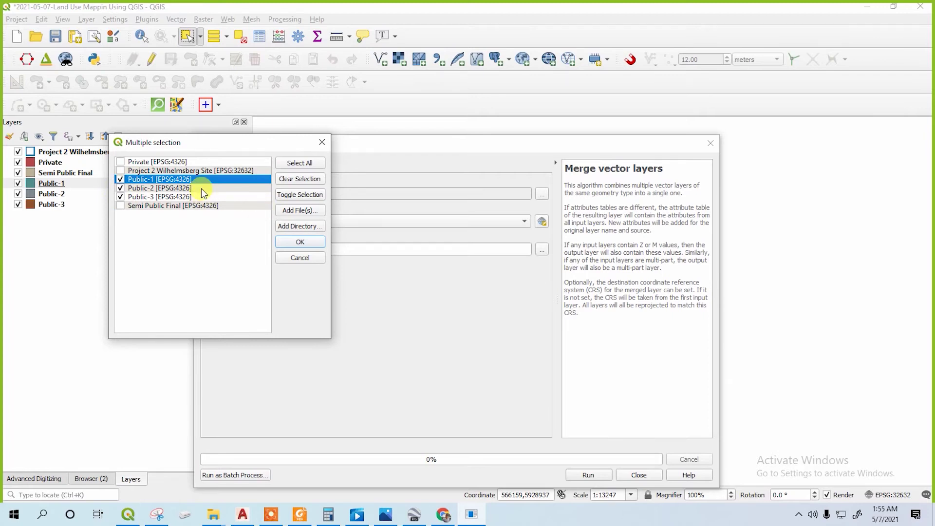
{"action": "left_click", "coordinate": [311, 242]}
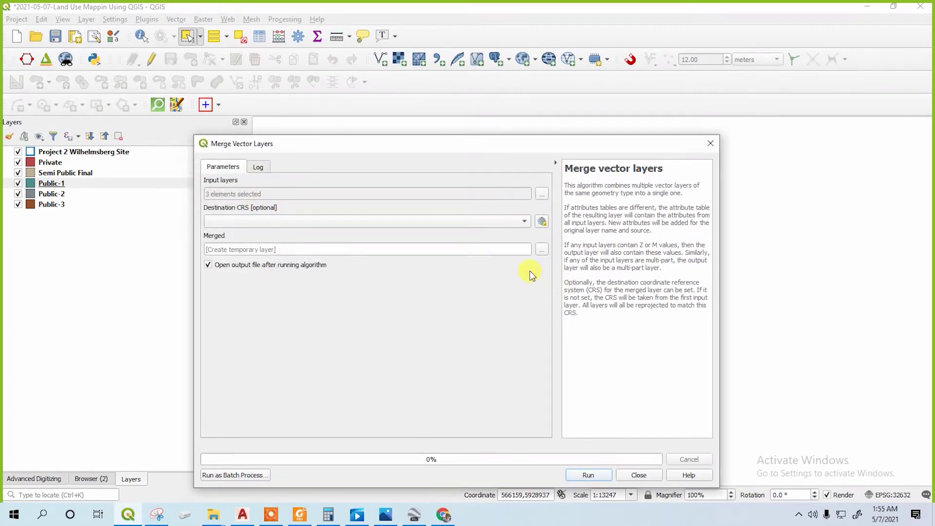
- Save the merge output as the SHP file Public Final in the Landuse folder and run the merge
{"action": "left_click", "coordinate": [542, 251]}
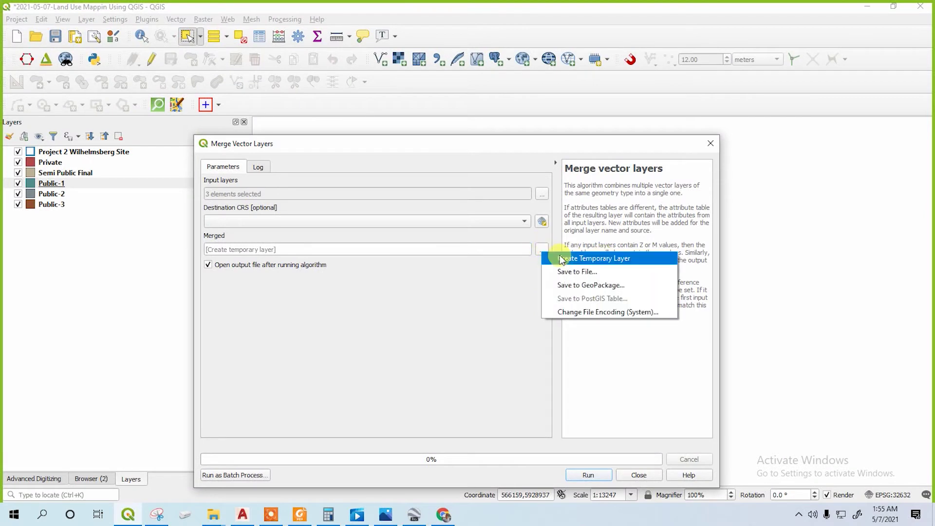
{"action": "left_click", "coordinate": [582, 271]}
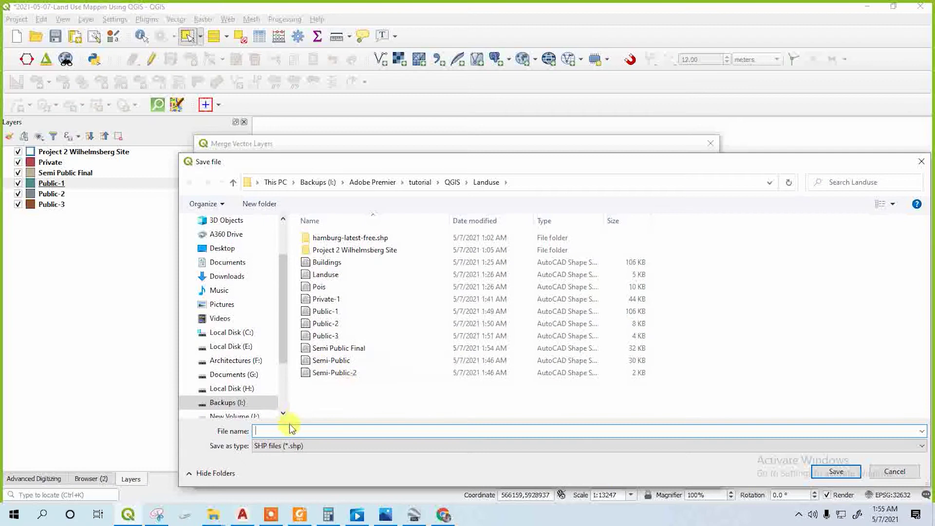
{"action": "type", "text": "Pub"}
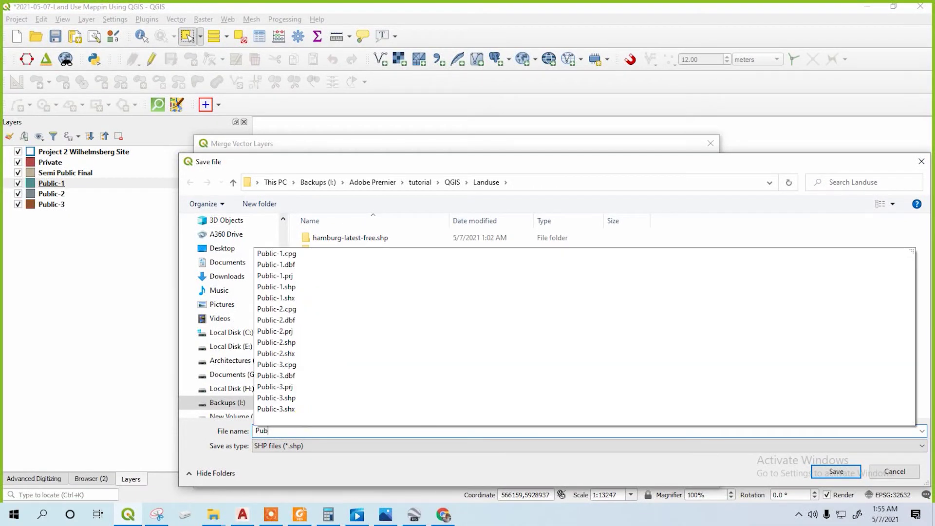
{"action": "type", "text": "lic Final"}
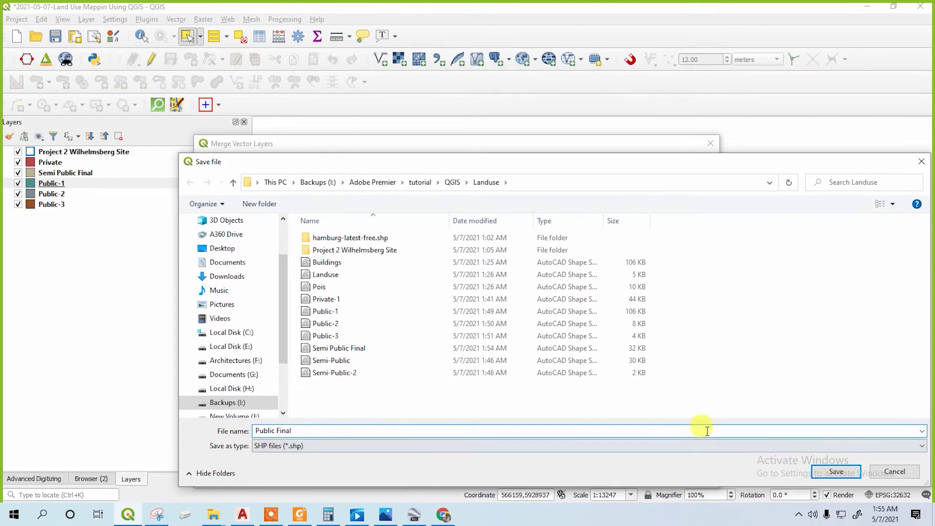
{"action": "left_click", "coordinate": [836, 471]}
{"action": "left_click", "coordinate": [589, 473]}
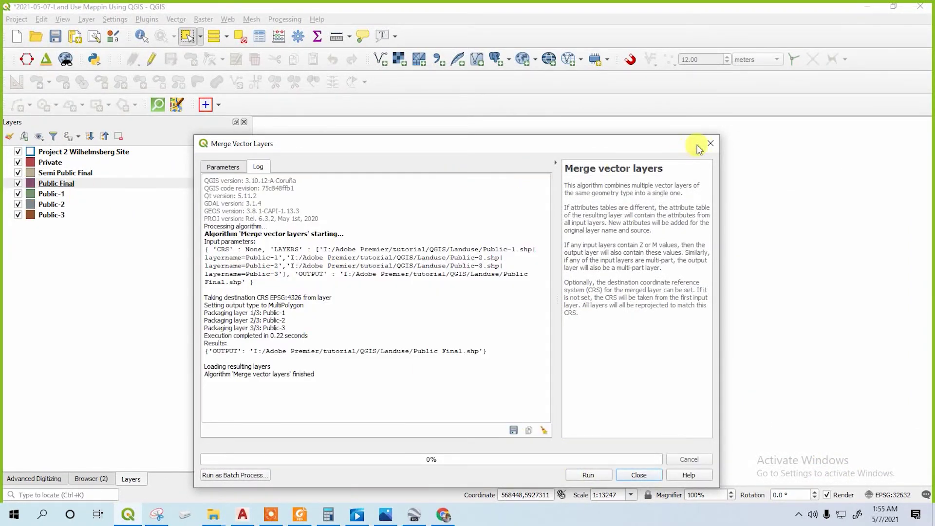
{"action": "left_click", "coordinate": [710, 145]}
- Remove the Public-1, Public-2 and Public-3 layers from the project, keeping Public Final
{"action": "left_click", "coordinate": [88, 216]}
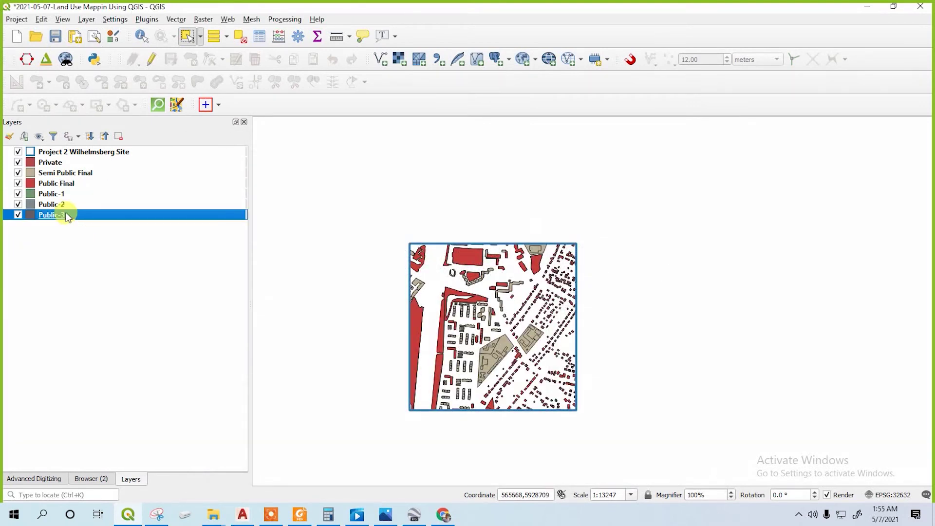
{"action": "left_click", "coordinate": [69, 204], "text": "shift"}
{"action": "left_click", "coordinate": [69, 193], "text": "shift"}
{"action": "right_click", "coordinate": [68, 194]}
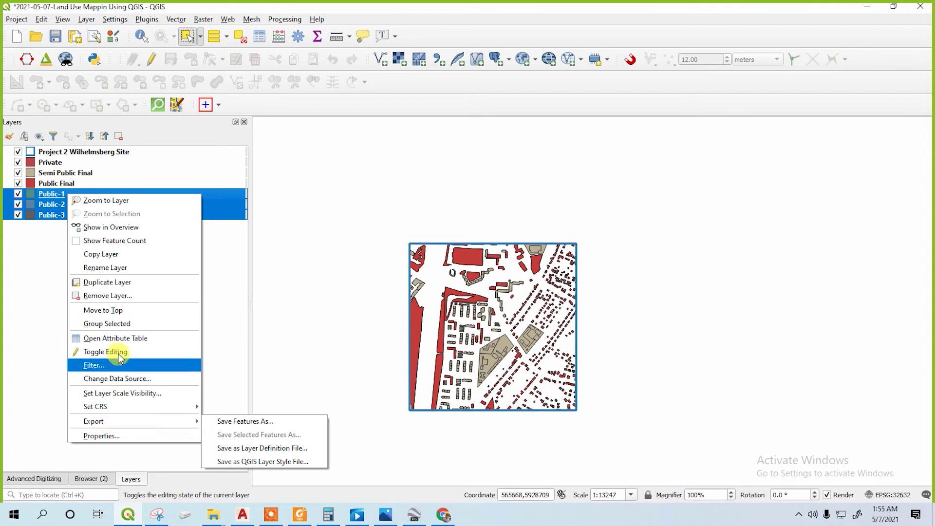
{"action": "left_click", "coordinate": [121, 298]}
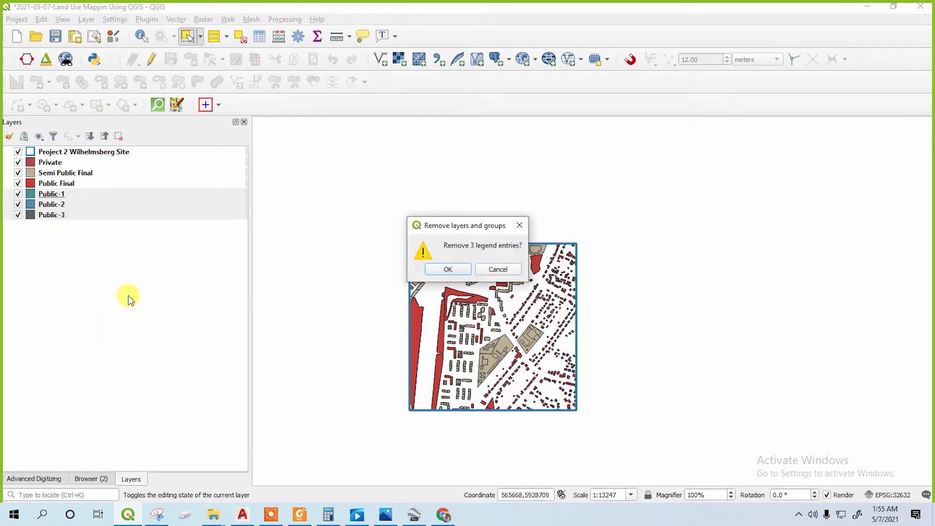
{"action": "left_click", "coordinate": [446, 269]}
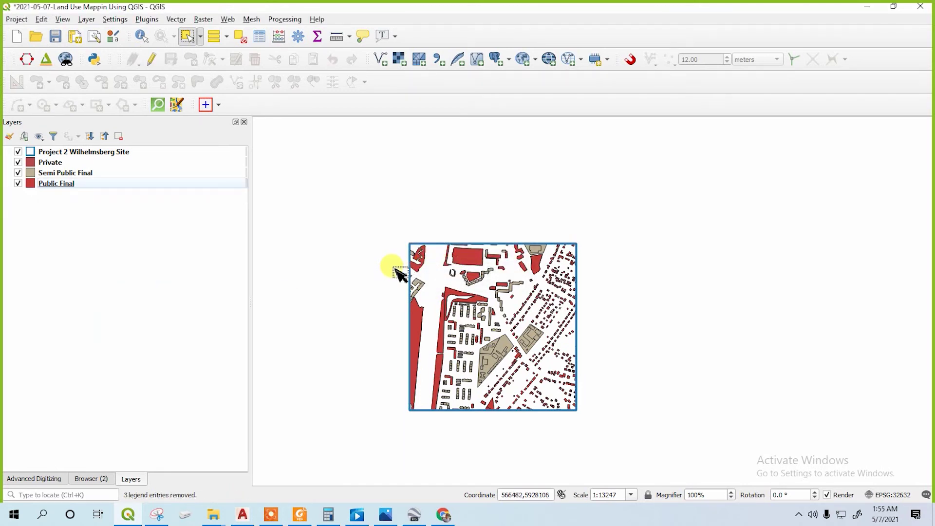
- Style the Private layer with the Colorful preset "simple yellow fill" and apply it
{"action": "left_click", "coordinate": [66, 163]}
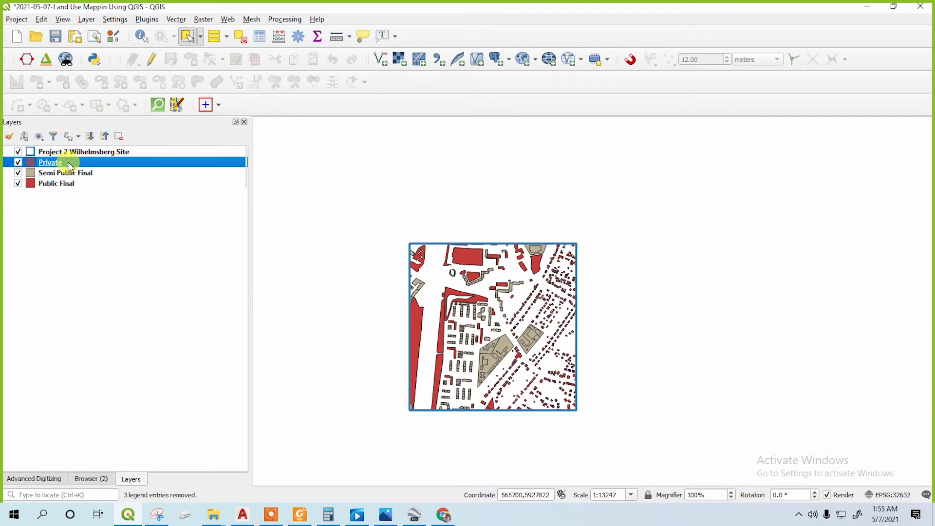
{"action": "double_click", "coordinate": [69, 162]}
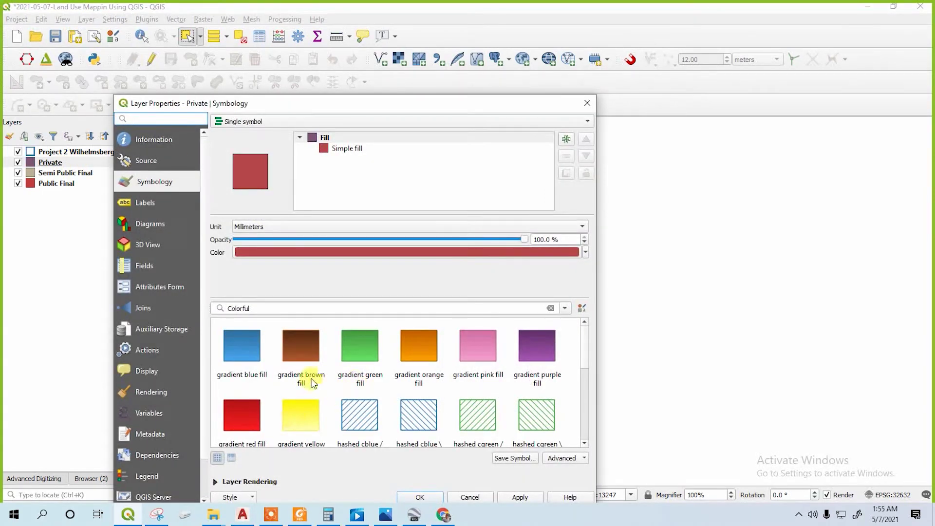
{"action": "scroll", "coordinate": [313, 384], "scroll_direction": "down", "scroll_amount": 5}
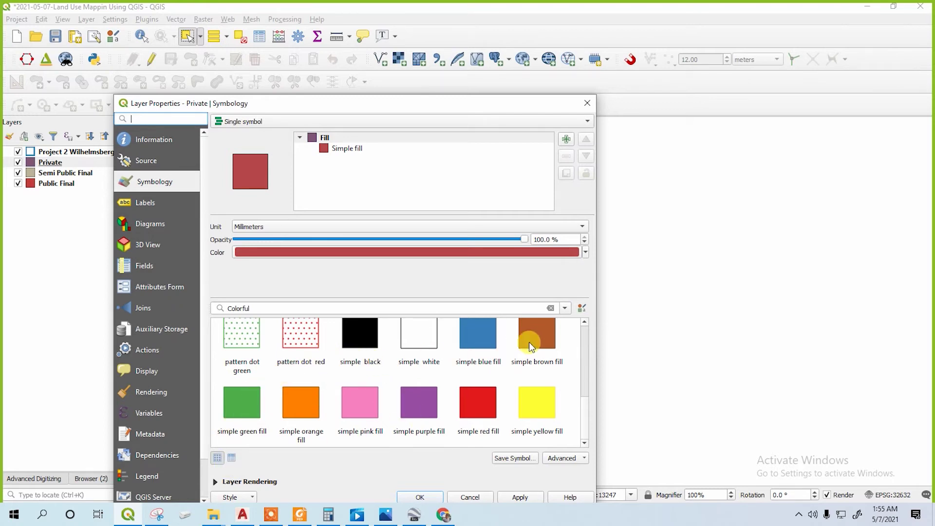
{"action": "scroll", "coordinate": [560, 350], "scroll_direction": "up", "scroll_amount": 3}
{"action": "left_click_drag", "start_coordinate": [588, 375], "coordinate": [595, 435]}
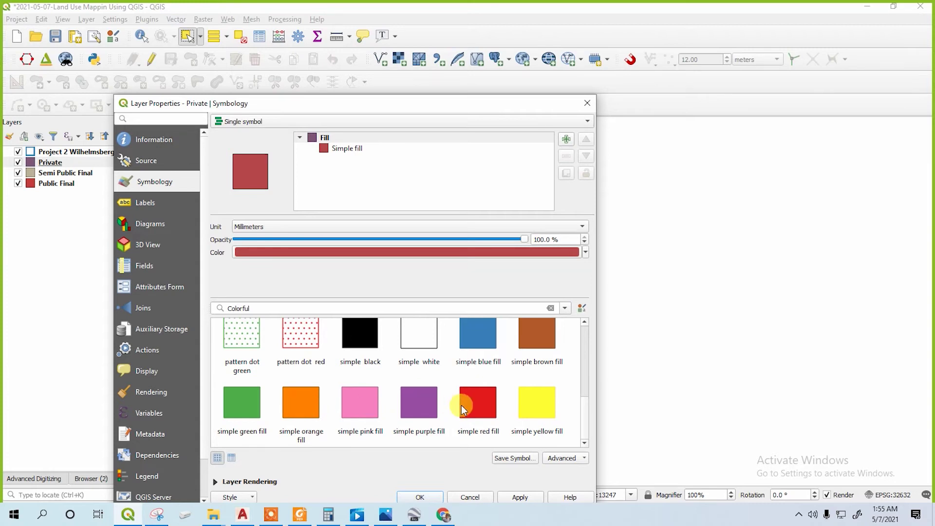
{"action": "scroll", "coordinate": [243, 403], "scroll_direction": "up", "scroll_amount": 5}
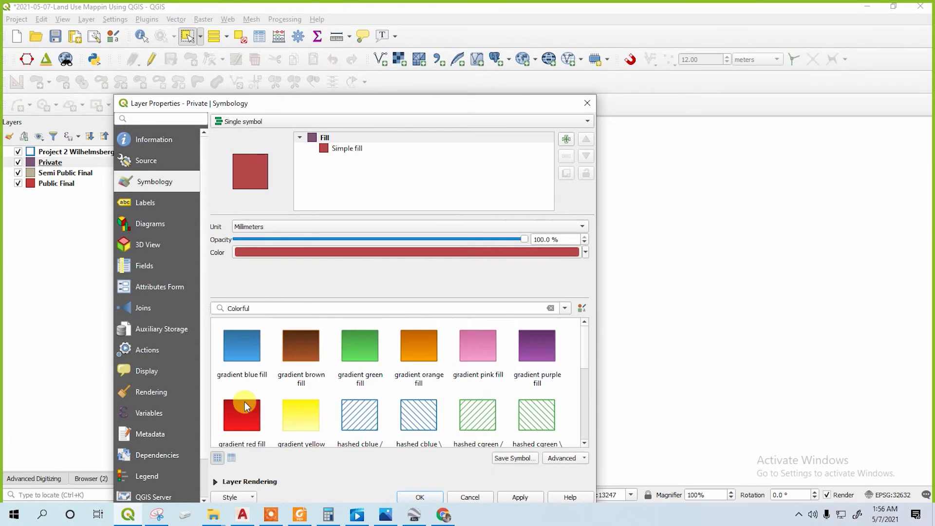
{"action": "scroll", "coordinate": [535, 401], "scroll_direction": "down", "scroll_amount": 5}
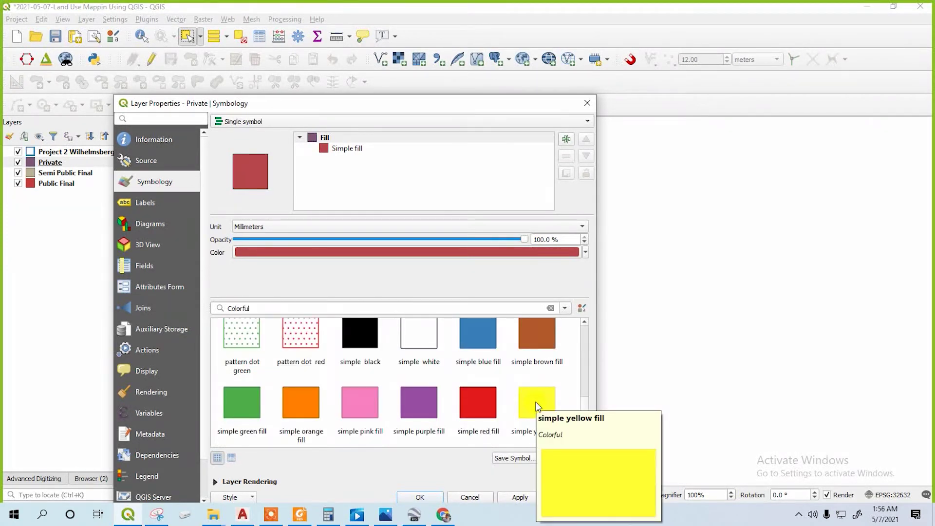
{"action": "left_click", "coordinate": [534, 402]}
{"action": "left_click", "coordinate": [520, 496]}
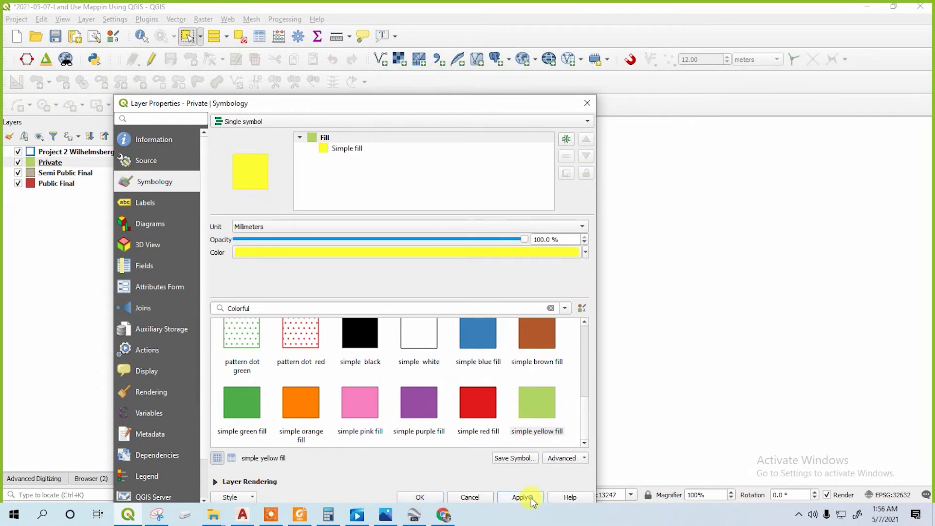
{"action": "left_click_drag", "start_coordinate": [317, 102], "coordinate": [338, 52]}
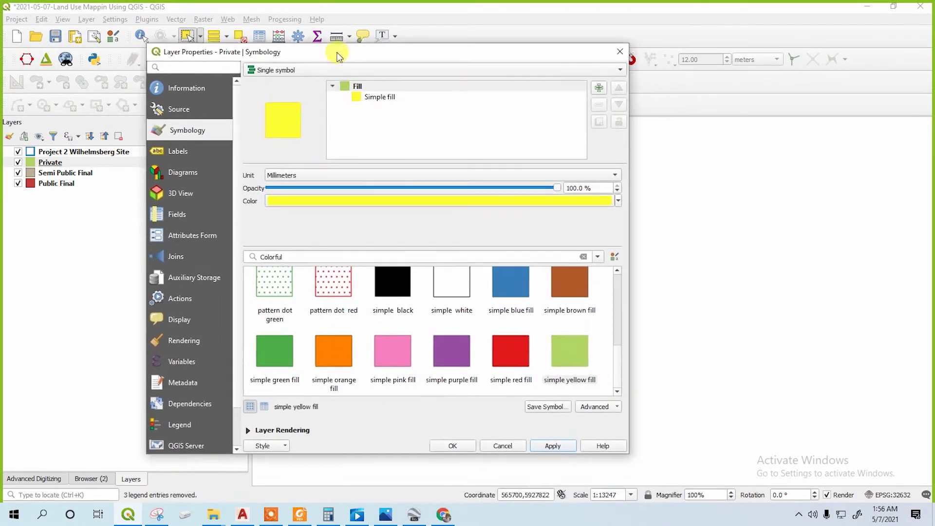
{"action": "left_click", "coordinate": [471, 444]}
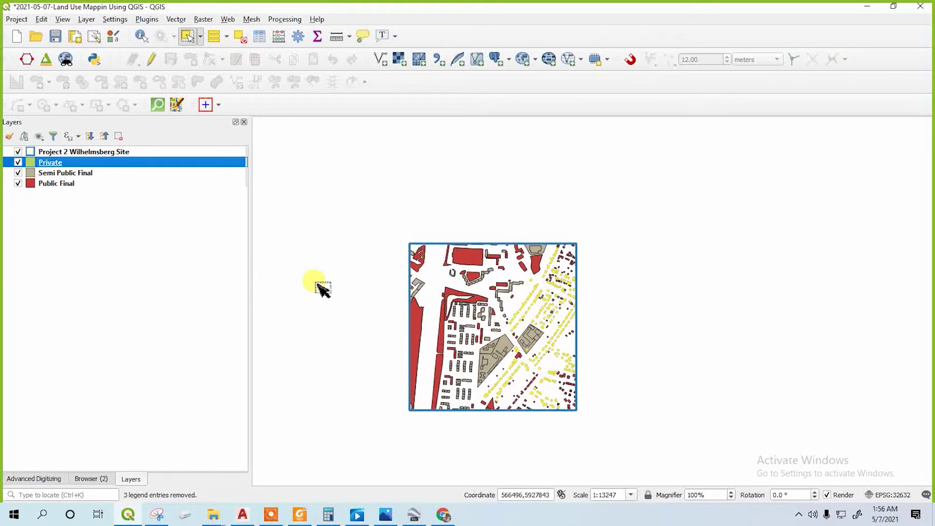
- Style the Semi Public Final layer with the "simple orange fill" preset and apply it
{"action": "left_click", "coordinate": [93, 174]}
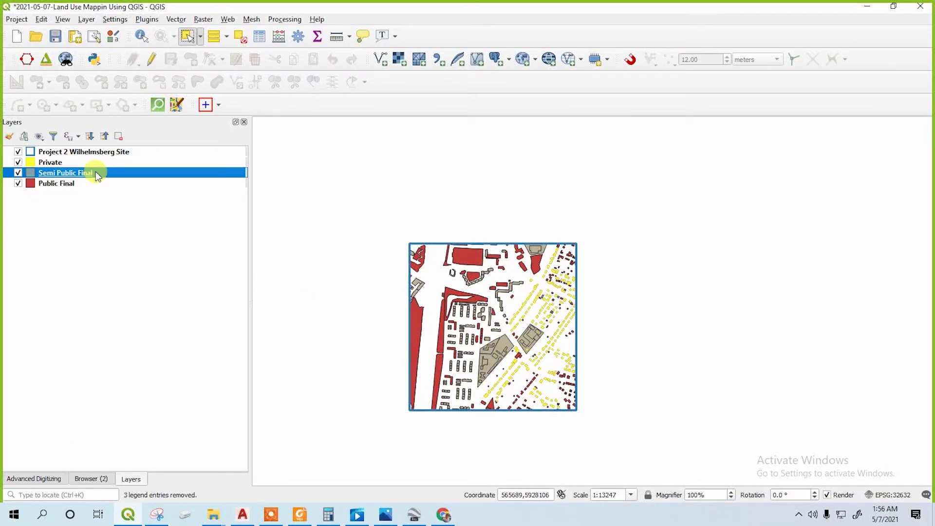
{"action": "right_click", "coordinate": [96, 172]}
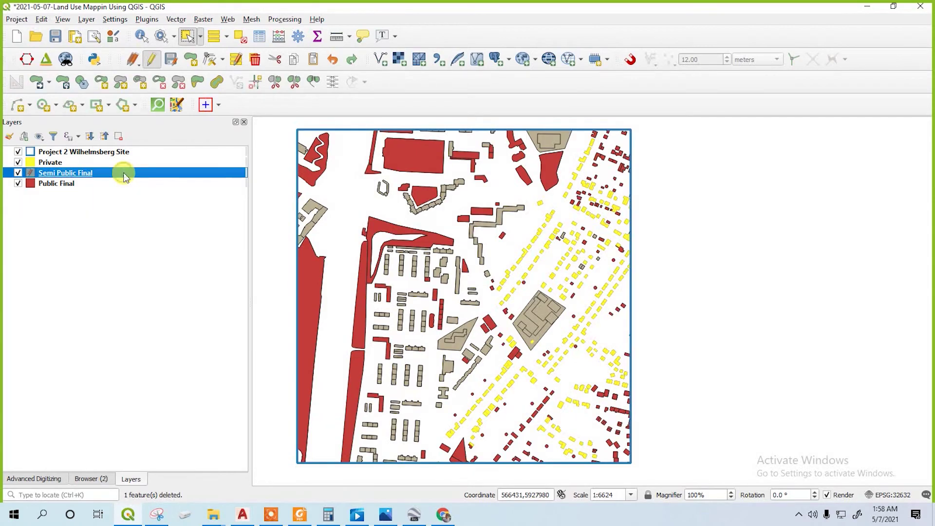
{"action": "double_click", "coordinate": [126, 176]}
{"action": "scroll", "coordinate": [487, 370], "scroll_direction": "down", "scroll_amount": 3}
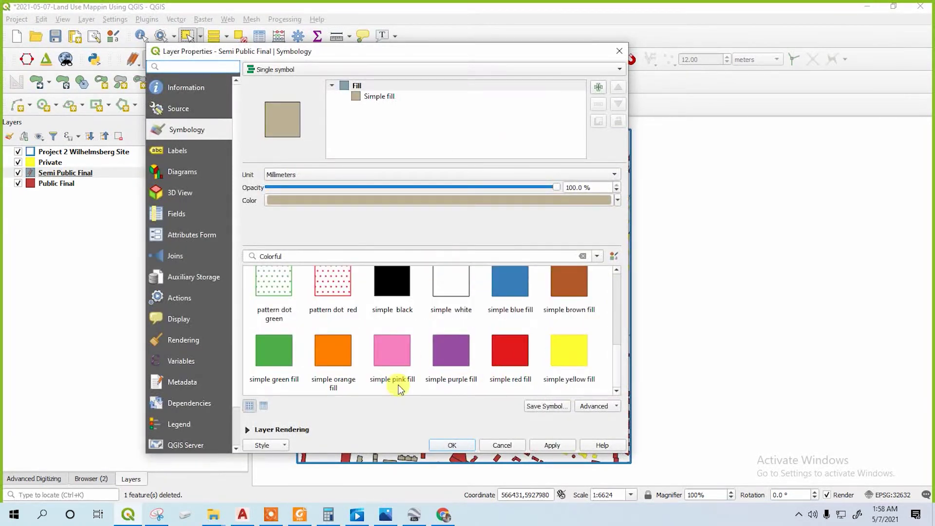
{"action": "left_click", "coordinate": [333, 350]}
{"action": "left_click", "coordinate": [552, 445]}
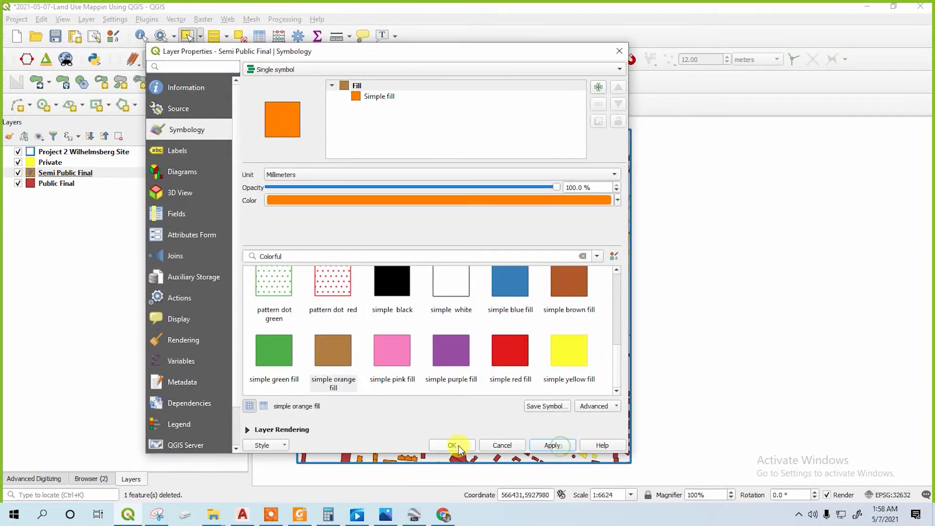
{"action": "left_click", "coordinate": [452, 445]}
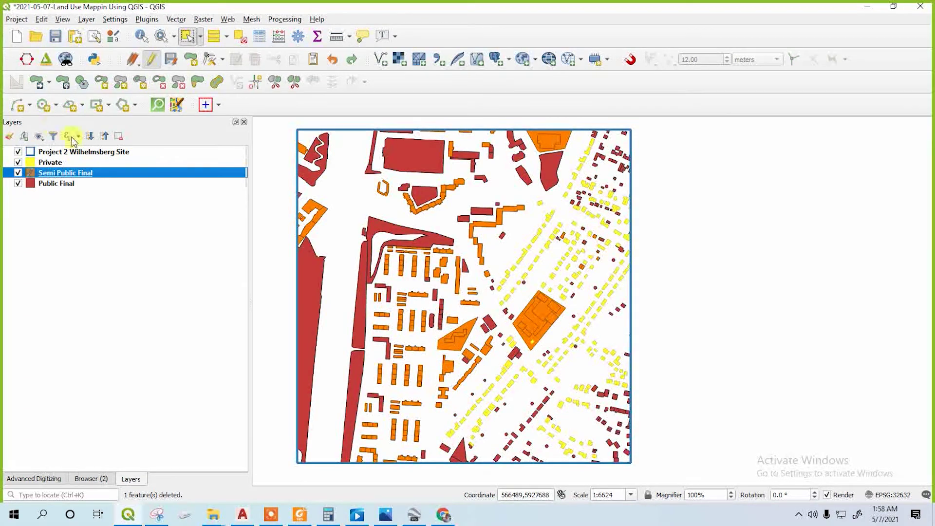
- Style the Public Final layer with the "simple red fill" preset and apply it
{"action": "left_click", "coordinate": [89, 184]}
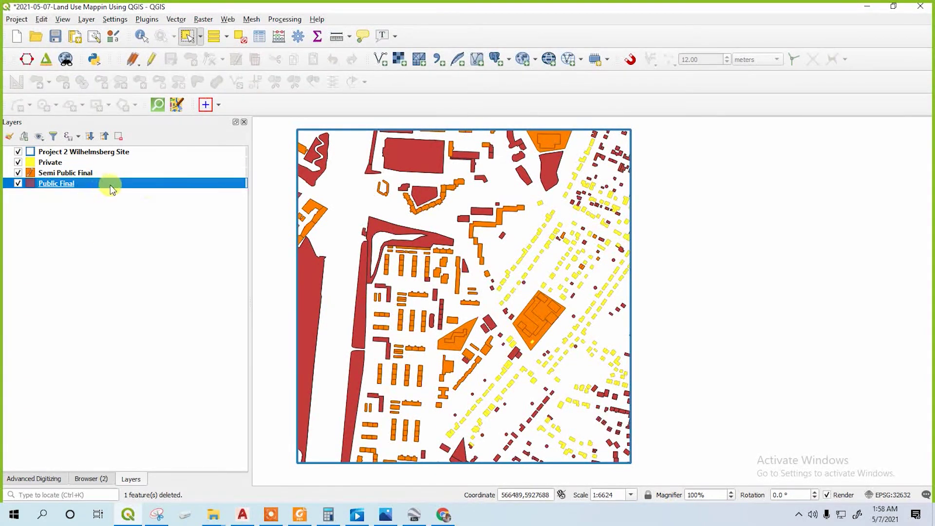
{"action": "double_click", "coordinate": [111, 186]}
{"action": "scroll", "coordinate": [405, 352], "scroll_direction": "down", "scroll_amount": 3}
{"action": "left_click", "coordinate": [517, 351]}
{"action": "left_click", "coordinate": [564, 448]}
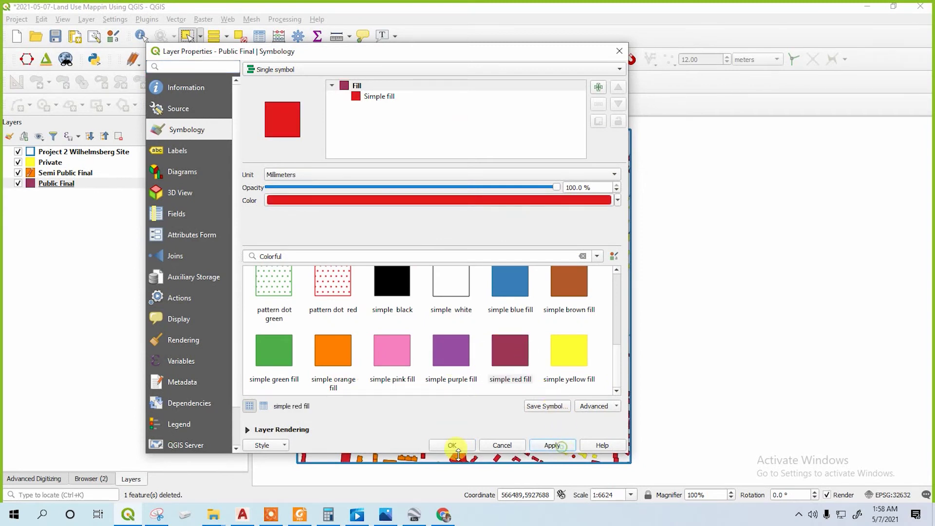
{"action": "left_click", "coordinate": [452, 445]}
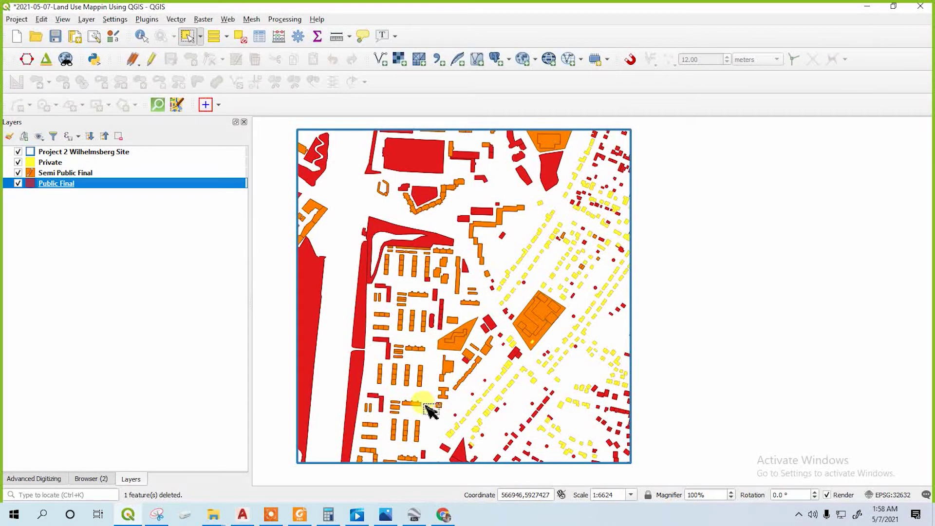
- Add the Open Street Map XYZ tiles as a base map beneath the land use layers and return to the layer list
{"action": "scroll", "coordinate": [428, 411], "scroll_direction": "down", "scroll_amount": 1}
{"action": "left_click", "coordinate": [91, 479]}
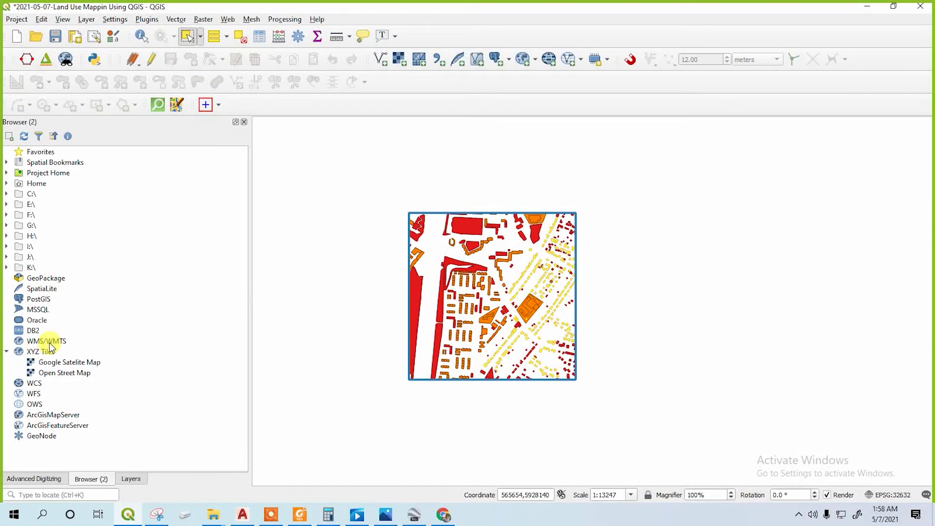
{"action": "double_click", "coordinate": [63, 373]}
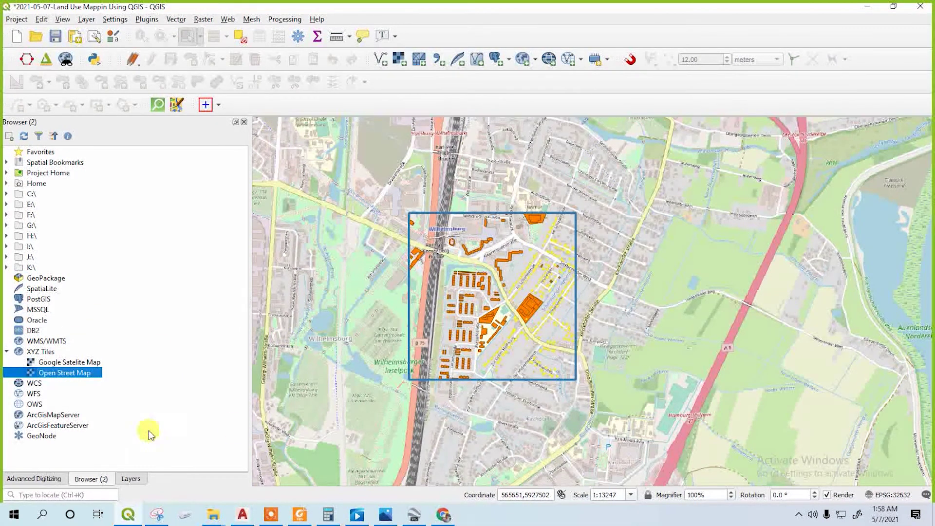
{"action": "left_click", "coordinate": [131, 478]}
{"action": "scroll", "coordinate": [553, 334], "scroll_direction": "up", "scroll_amount": 3}
{"action": "scroll", "coordinate": [543, 328], "scroll_direction": "down", "scroll_amount": 2}
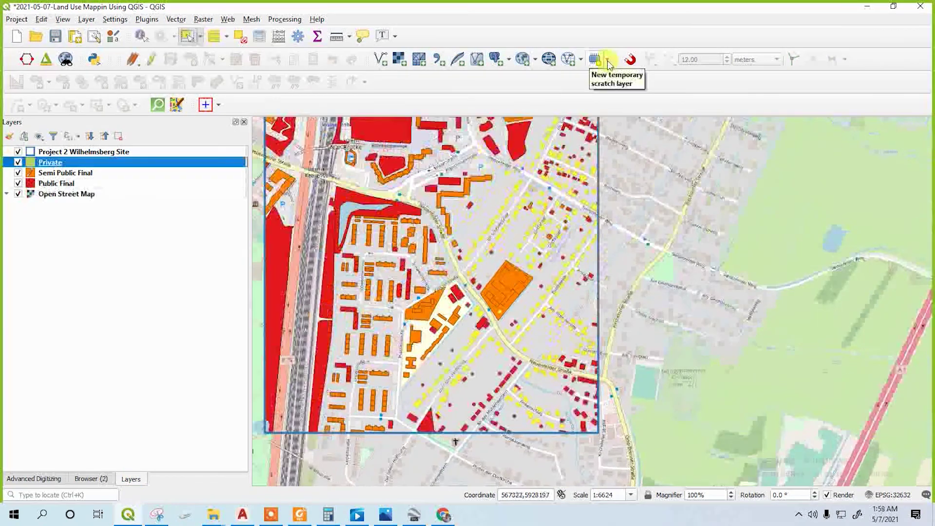
- Create a new shapefile layer and save it as Private zone in the Landuse folder
{"action": "left_click", "coordinate": [607, 60]}
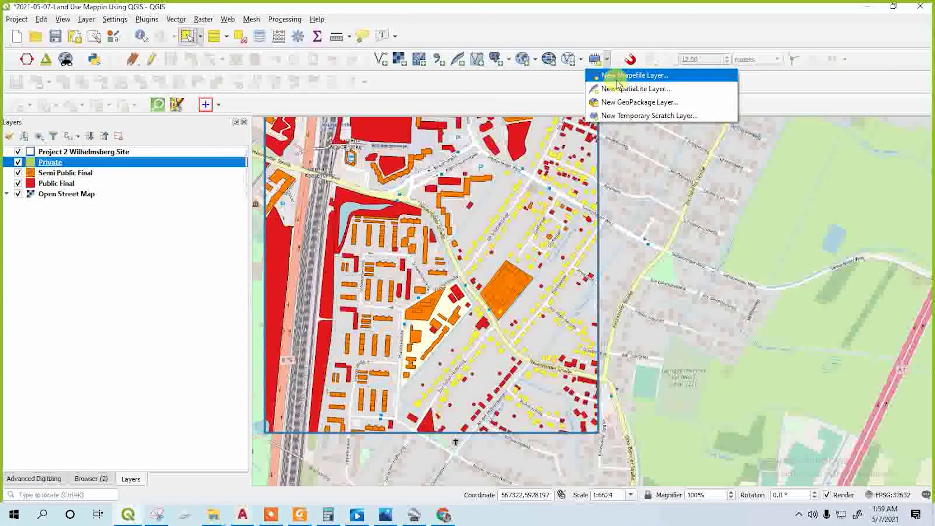
{"action": "left_click", "coordinate": [617, 76]}
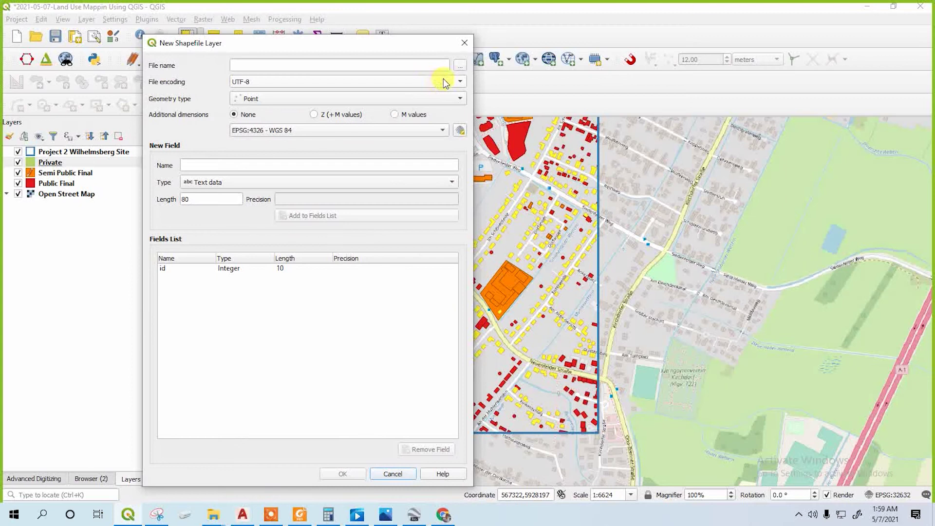
{"action": "left_click", "coordinate": [459, 67]}
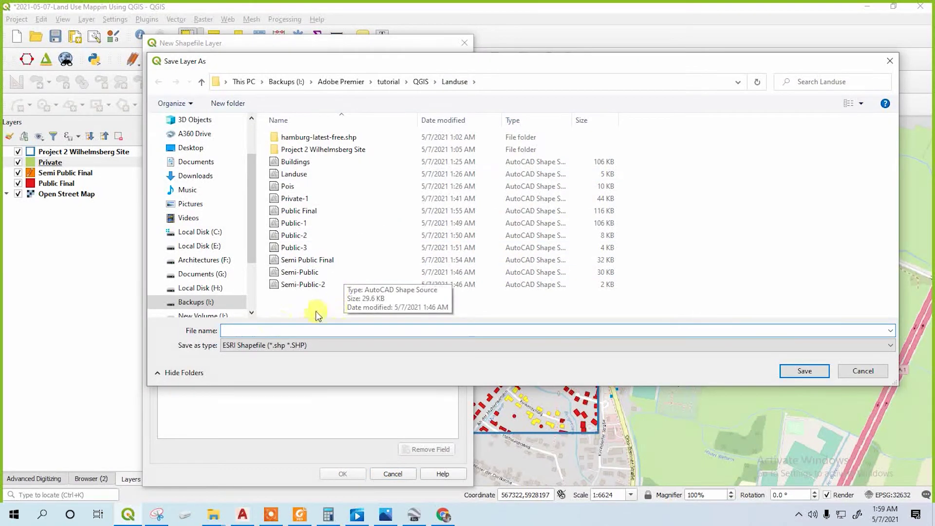
{"action": "type", "text": "Private"}
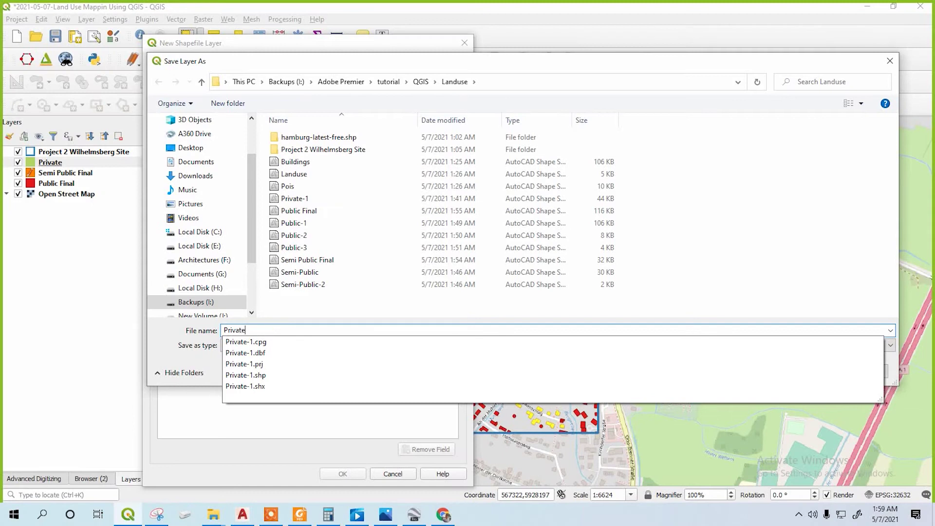
{"action": "left_click", "coordinate": [284, 333]}
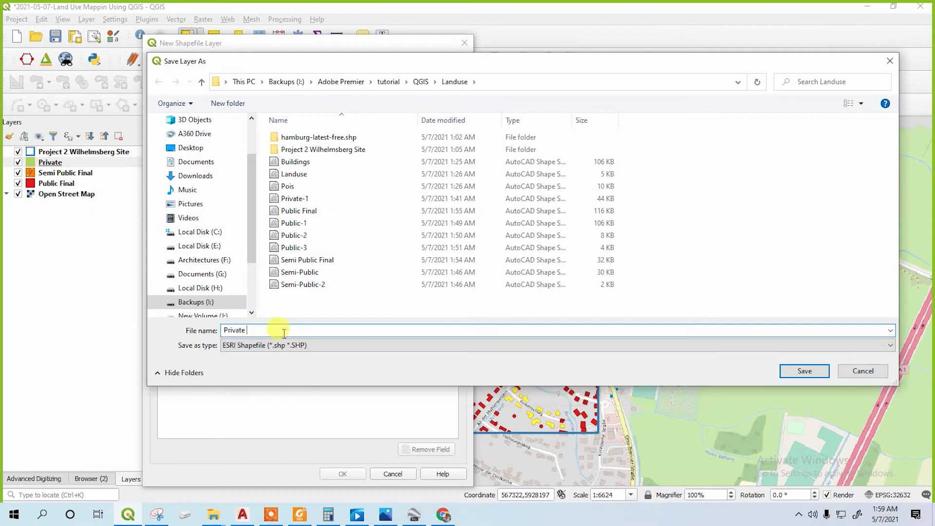
{"action": "type", "text": "vate ZOm zom"}
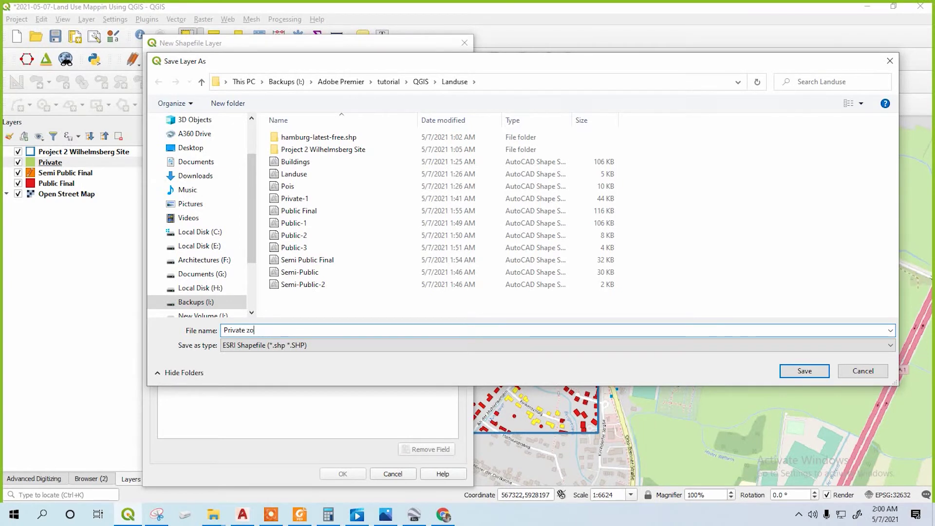
{"action": "left_click", "coordinate": [795, 376]}
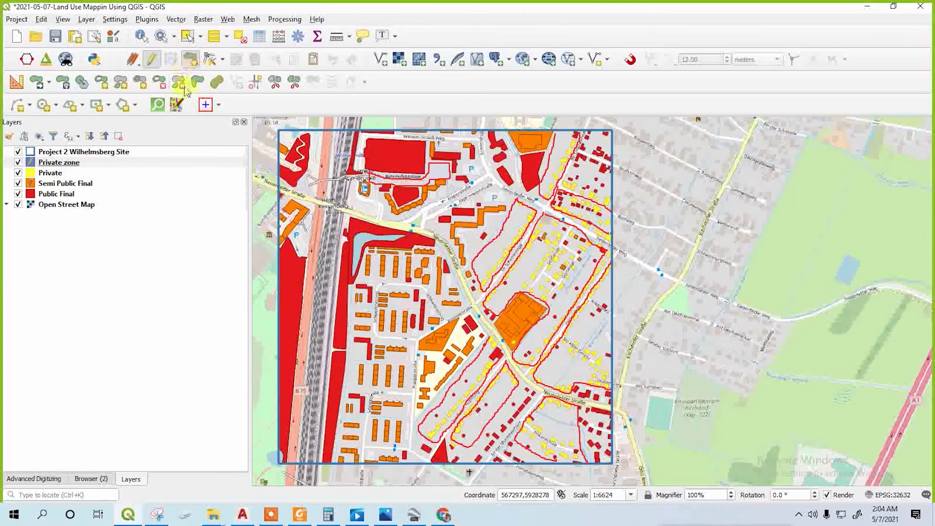
- Digitize a Private zone polygon over the northern strip of private houses and place that layer between Public Final and Open Street Map
{"action": "left_click", "coordinate": [152, 63]}
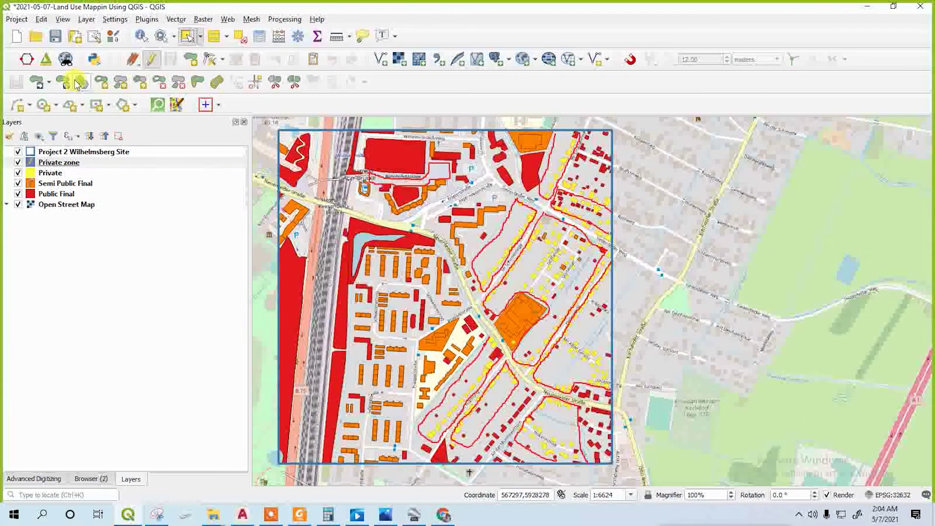
{"action": "left_click", "coordinate": [190, 60]}
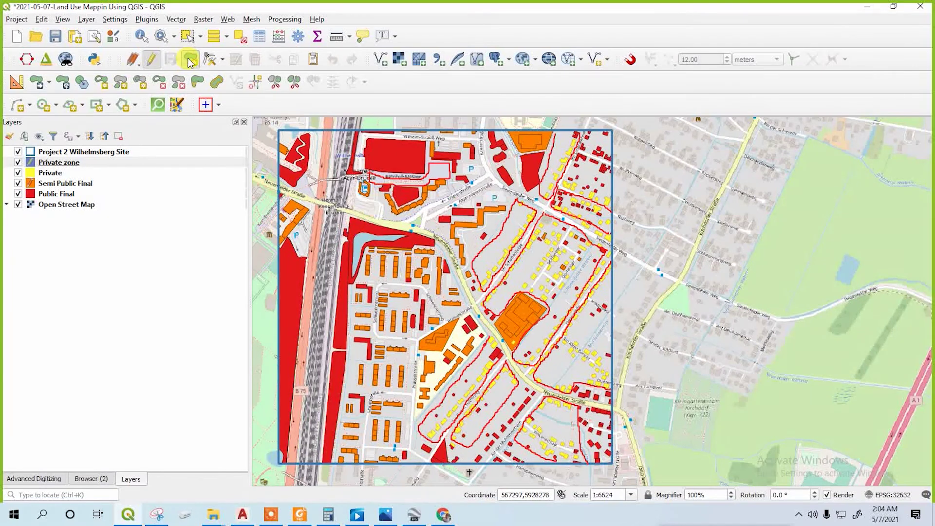
{"action": "left_click", "coordinate": [554, 134]}
{"action": "left_click", "coordinate": [537, 184]}
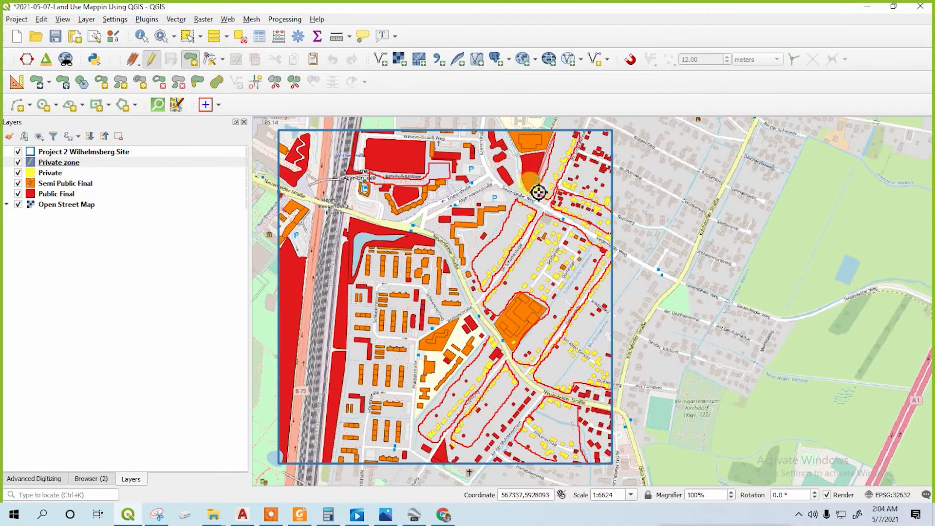
{"action": "left_click", "coordinate": [546, 204]}
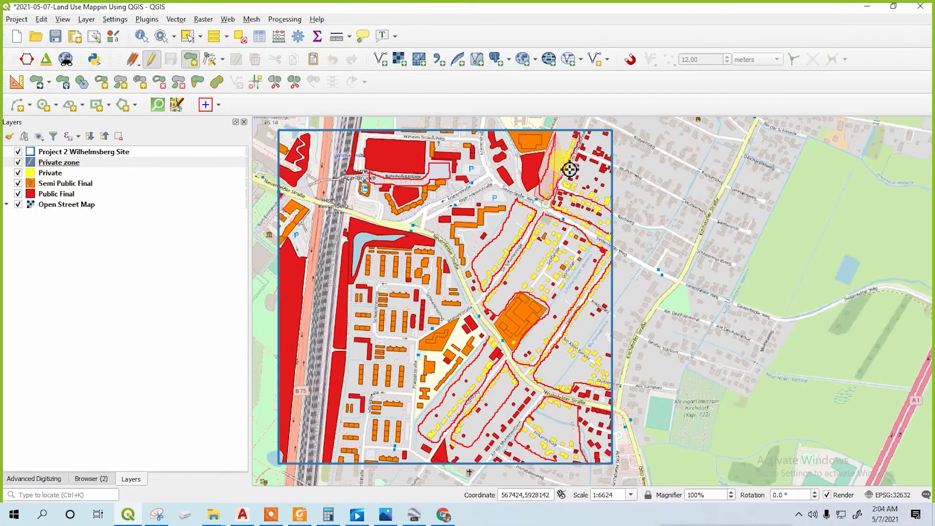
{"action": "right_click", "coordinate": [584, 134]}
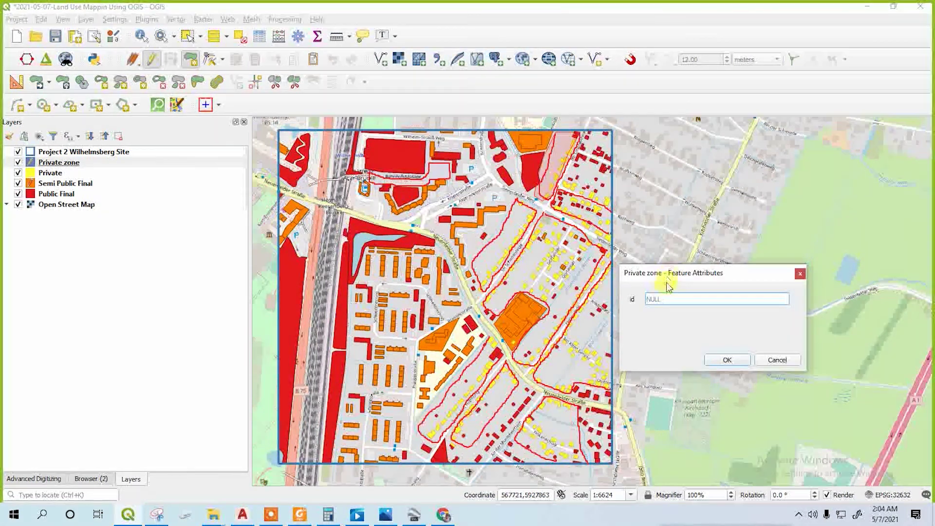
{"action": "left_click", "coordinate": [734, 359]}
{"action": "left_click_drag", "start_coordinate": [96, 164], "coordinate": [10, 210]}
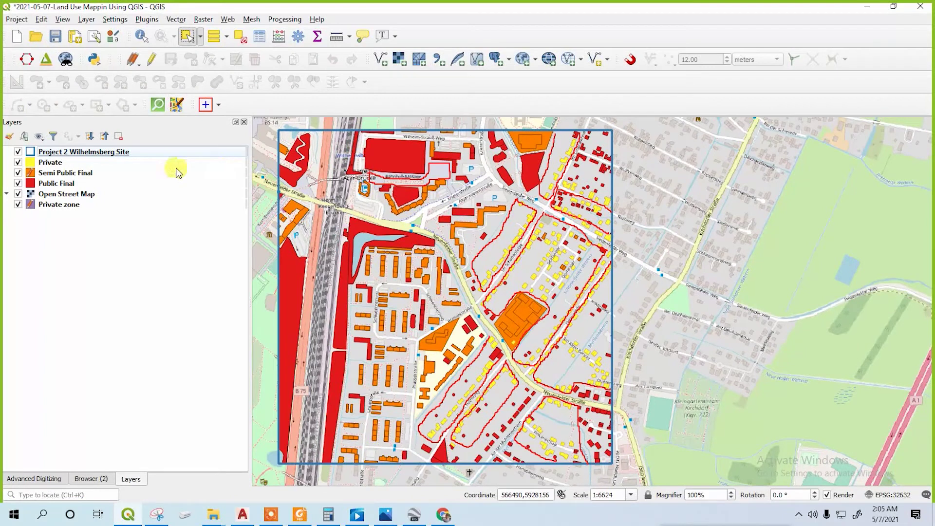
{"action": "left_click_drag", "start_coordinate": [97, 194], "coordinate": [14, 213]}
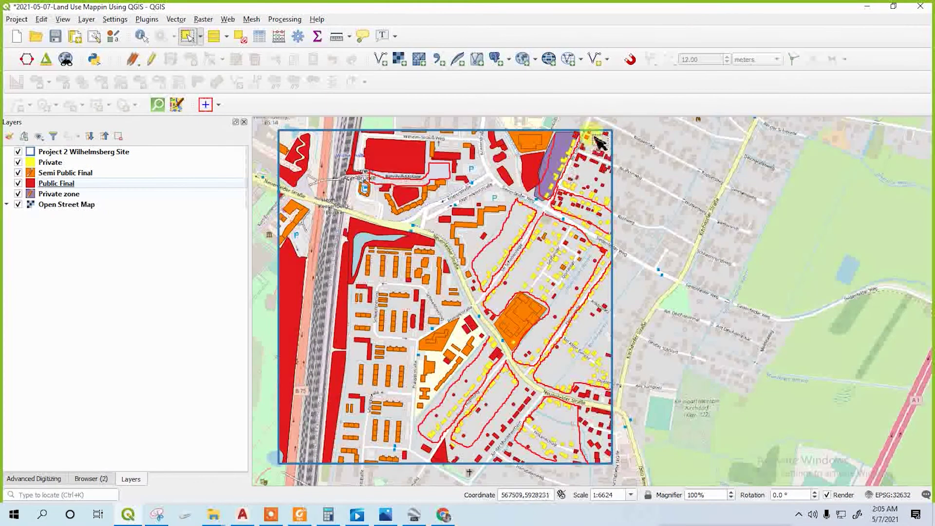
- Try adding a polygon with osm_id 1 over the north-east corner in the Public Final layer and undo it
{"action": "left_click", "coordinate": [151, 60]}
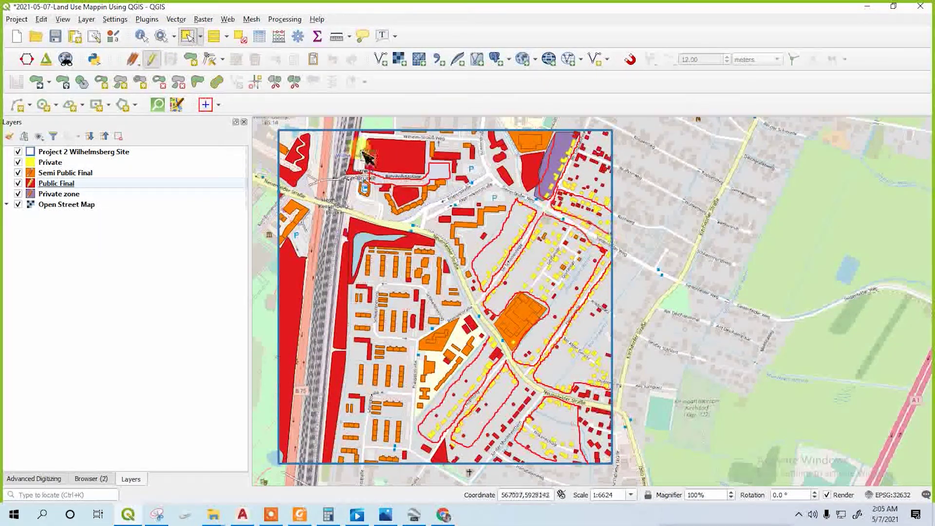
{"action": "left_click", "coordinate": [194, 60]}
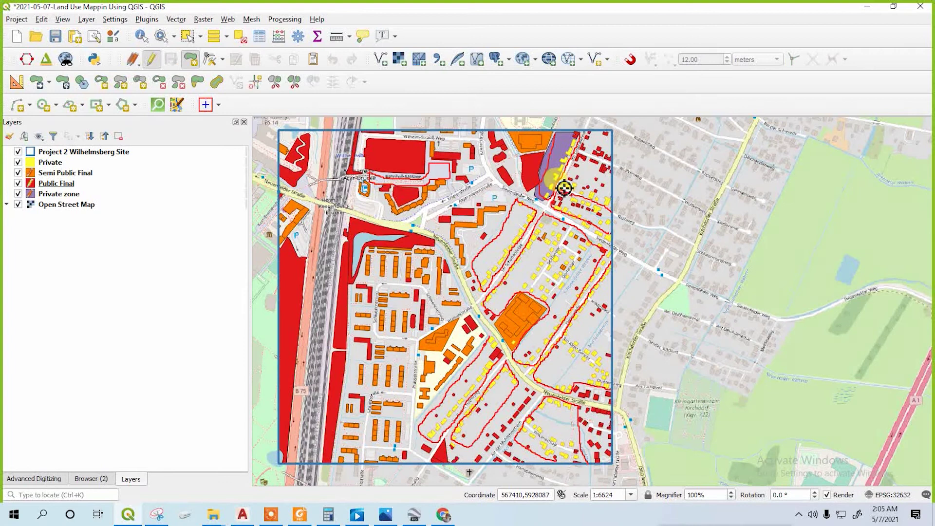
{"action": "left_click", "coordinate": [609, 212]}
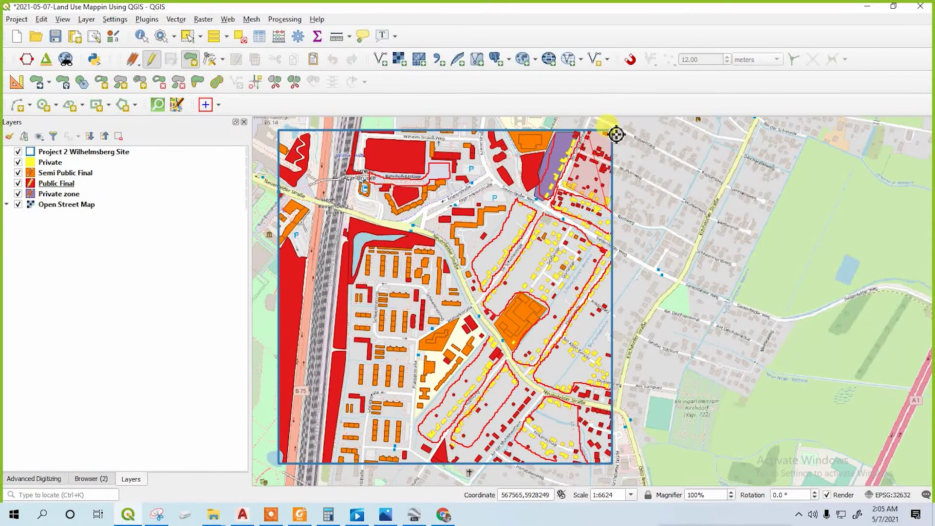
{"action": "right_click", "coordinate": [612, 132]}
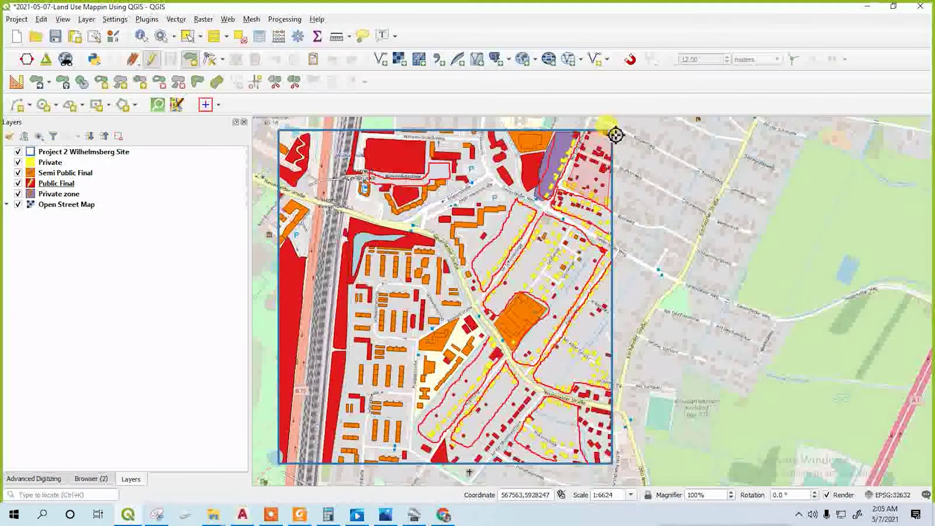
{"action": "left_click", "coordinate": [676, 299]}
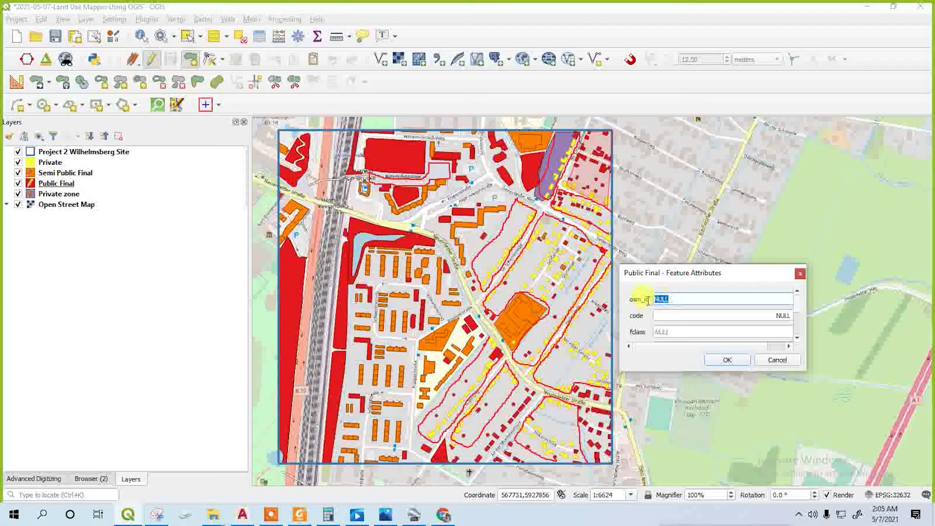
{"action": "type", "text": "1"}
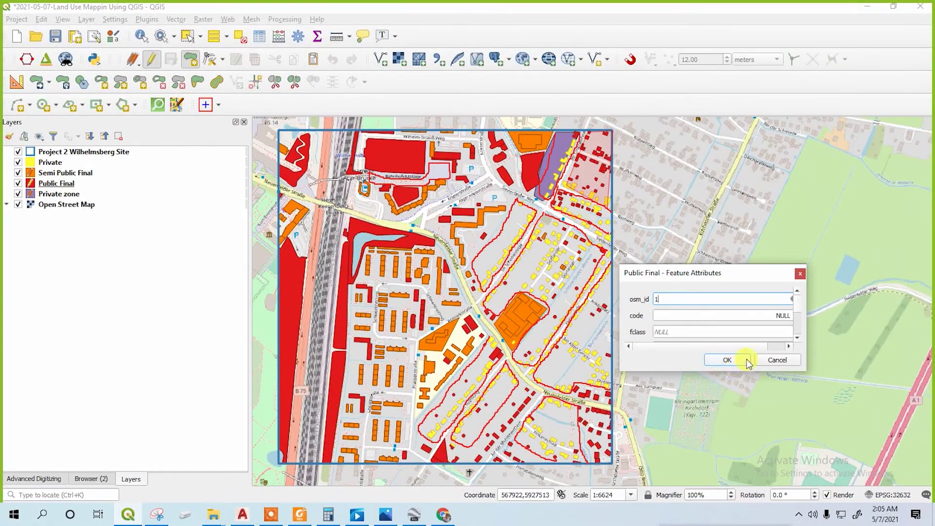
{"action": "left_click", "coordinate": [728, 360]}
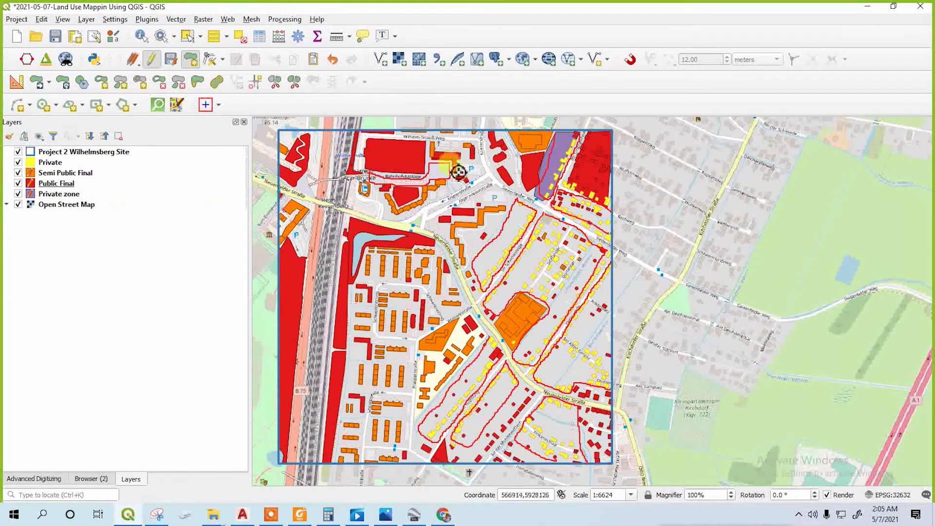
{"action": "key", "text": "ctrl+z"}
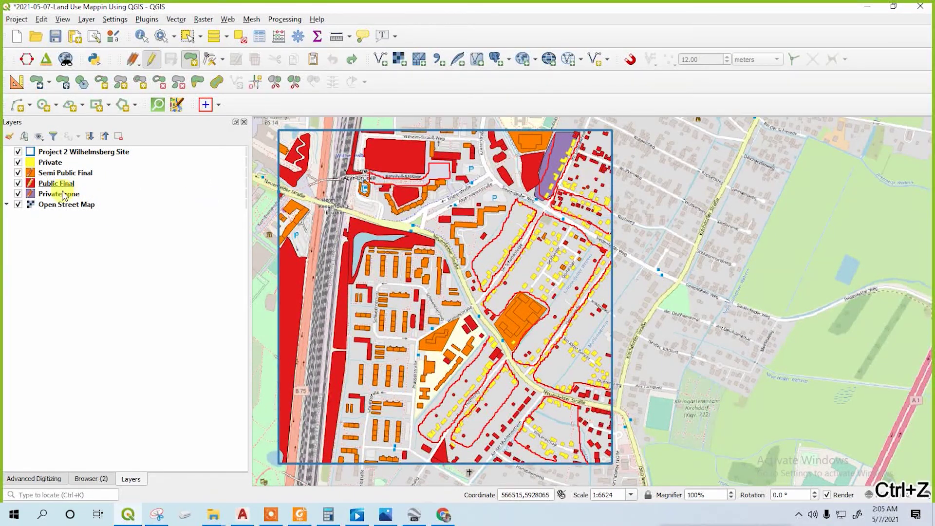
- Digitize a large Private zone polygon with id 1 covering the private housing across the eastern part of the site
{"action": "left_click", "coordinate": [90, 194]}
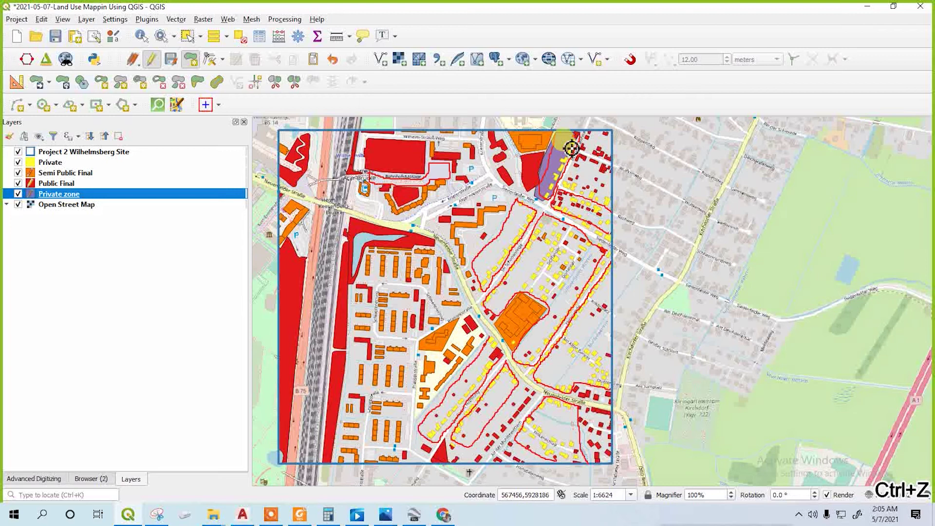
{"action": "left_click", "coordinate": [524, 201]}
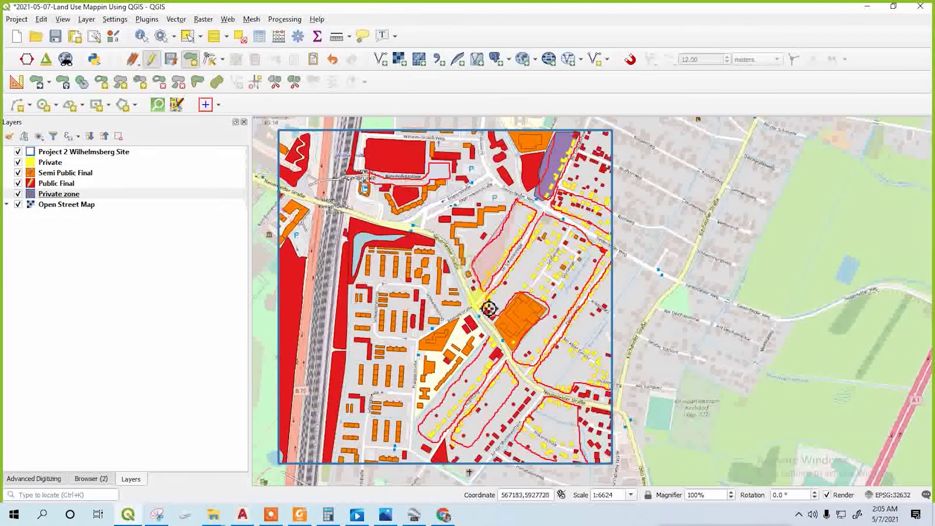
{"action": "left_click", "coordinate": [486, 335]}
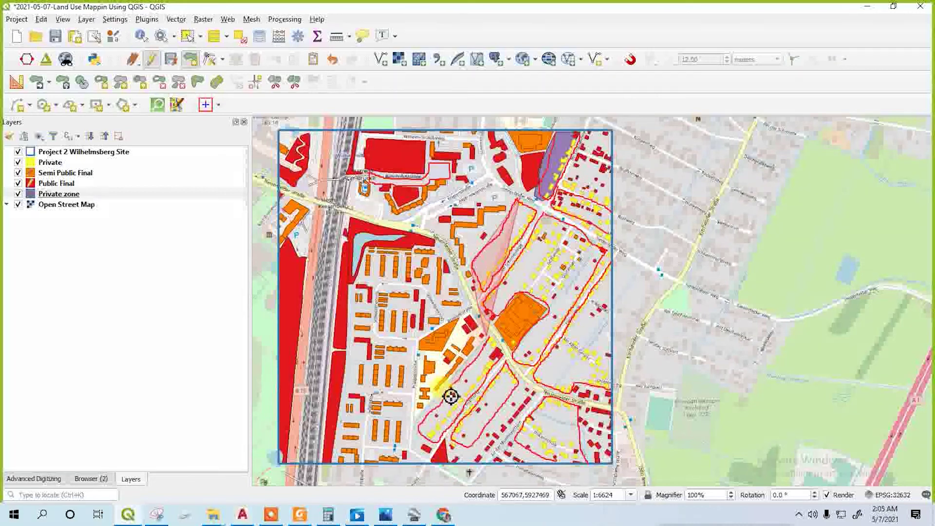
{"action": "left_click", "coordinate": [415, 428]}
{"action": "left_click", "coordinate": [446, 460]}
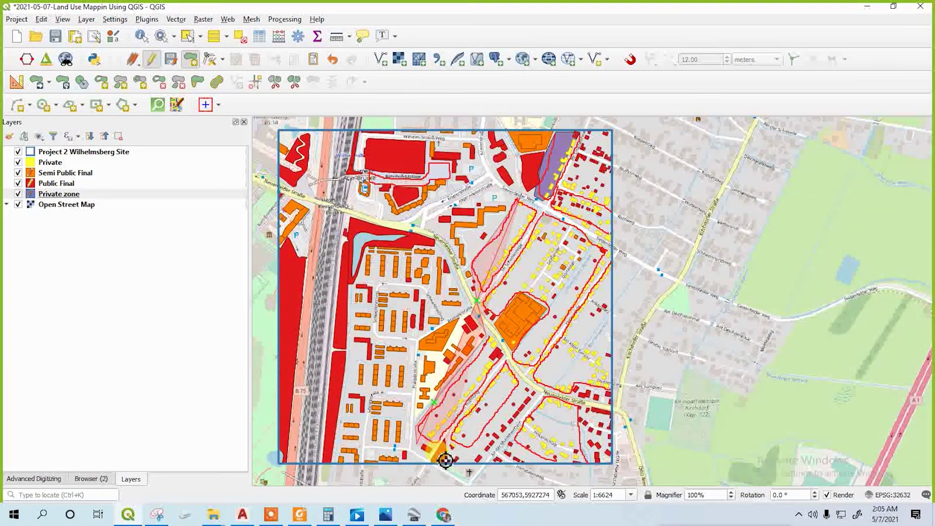
{"action": "left_click", "coordinate": [609, 460]}
{"action": "left_click", "coordinate": [607, 314]}
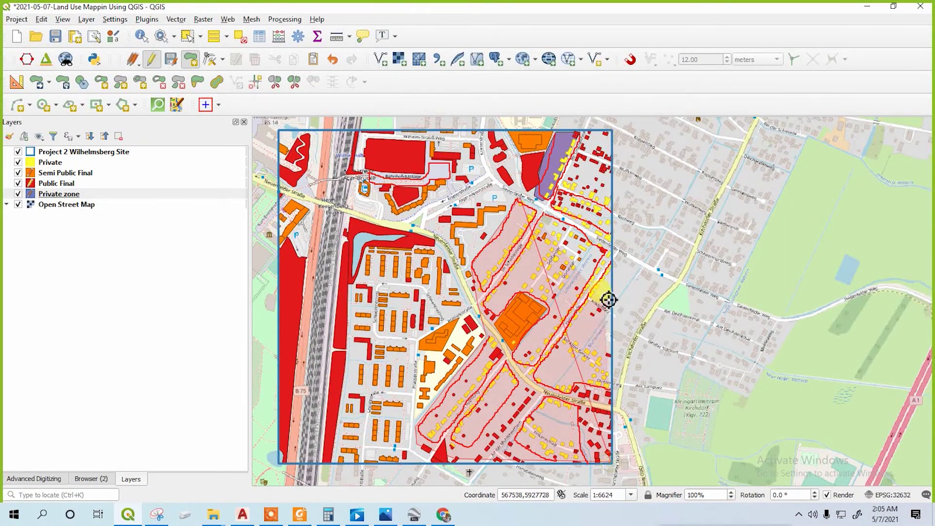
{"action": "left_click", "coordinate": [613, 239]}
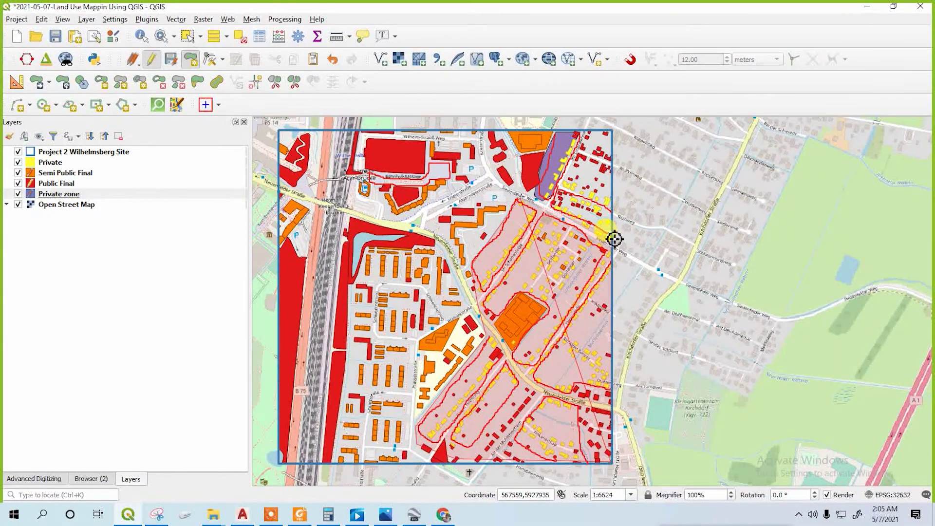
{"action": "left_click", "coordinate": [610, 133]}
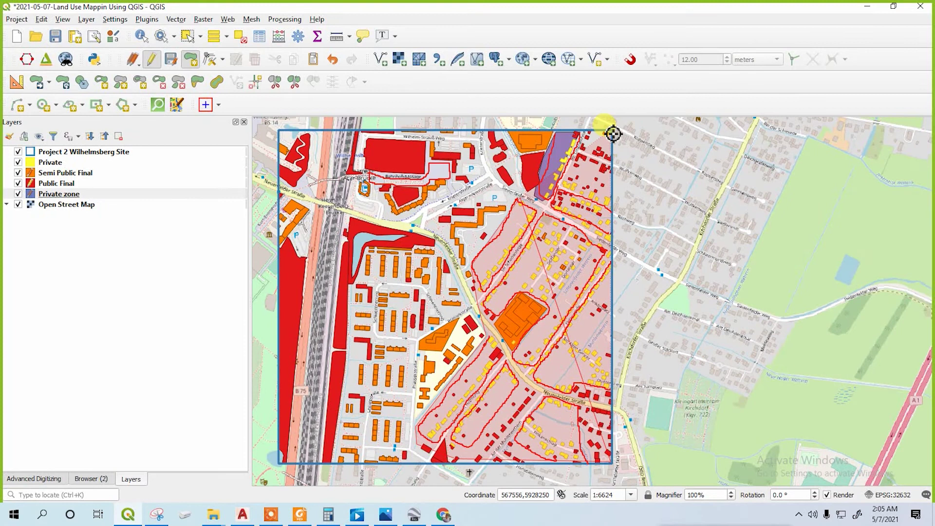
{"action": "left_click", "coordinate": [510, 216]}
{"action": "left_click", "coordinate": [523, 197]}
{"action": "right_click", "coordinate": [524, 198]}
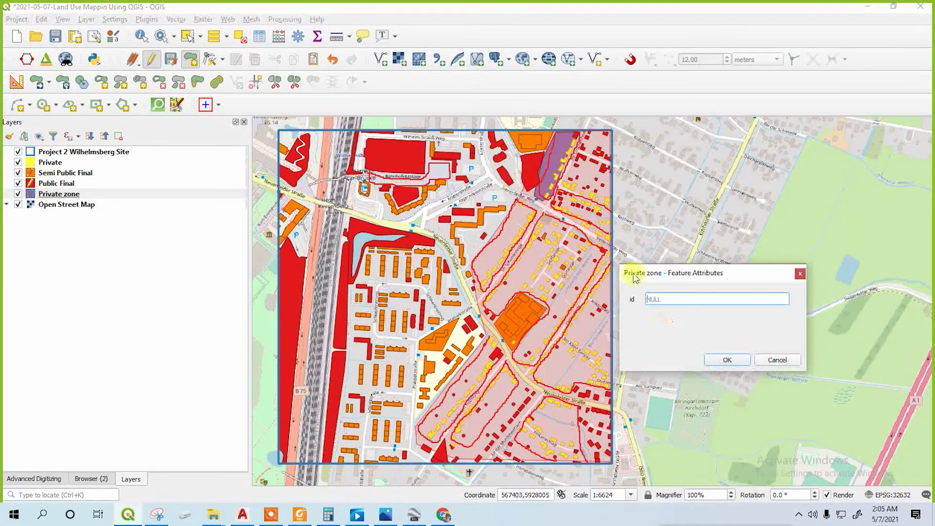
{"action": "left_click", "coordinate": [658, 297]}
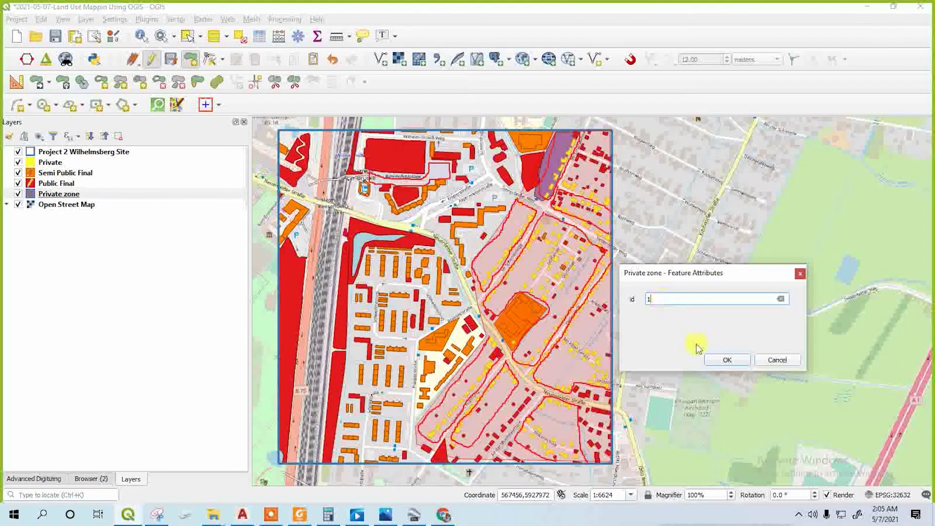
{"action": "left_click", "coordinate": [718, 360]}
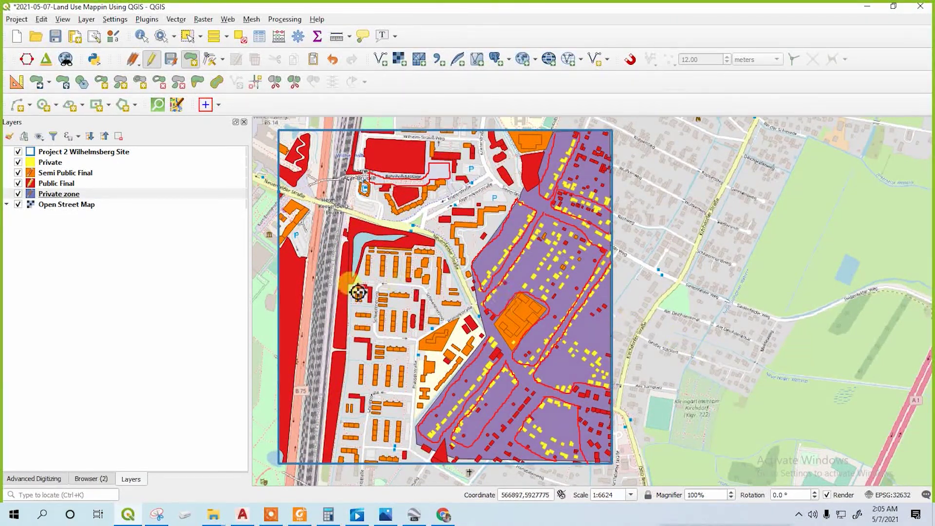
- Delete the northern Semi Public Zone polygon that borders the private zone
{"action": "left_click", "coordinate": [154, 65]}
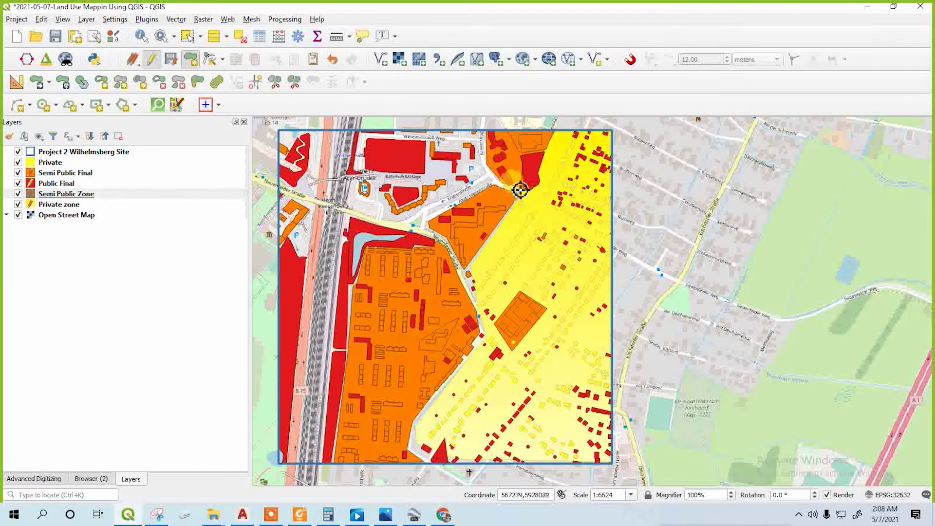
{"action": "left_click", "coordinate": [200, 36]}
{"action": "left_click", "coordinate": [209, 51]}
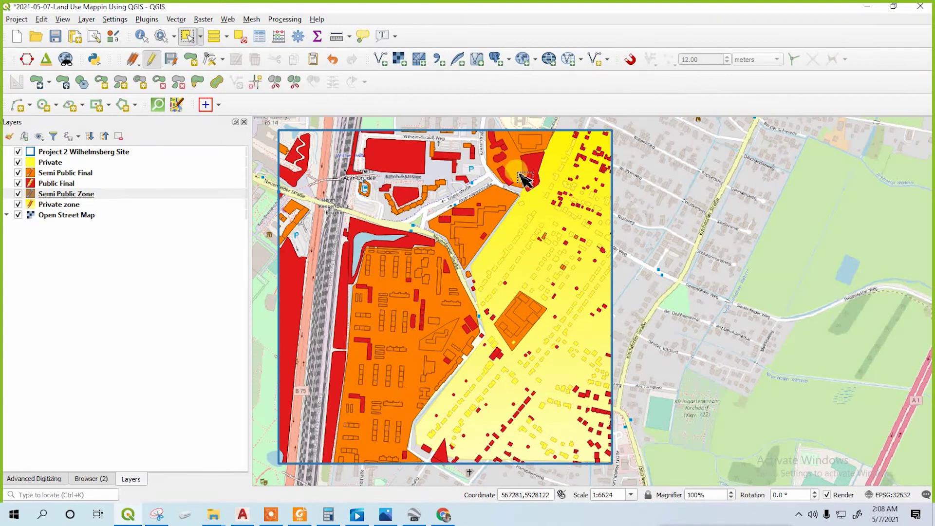
{"action": "left_click_drag", "start_coordinate": [519, 174], "coordinate": [519, 172]}
{"action": "key", "text": "Delete"}
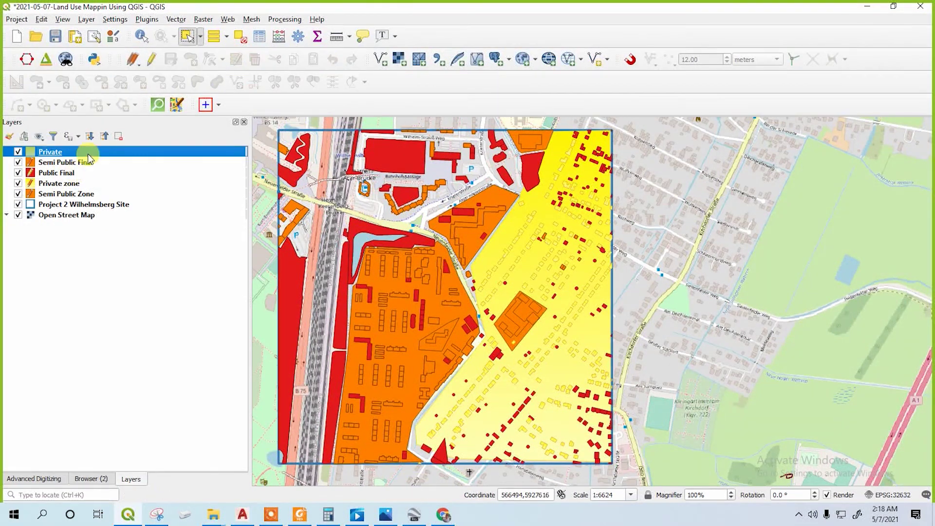
- Set the Private layer's symbology to the simple black fill preset
{"action": "right_click", "coordinate": [92, 153]}
{"action": "left_click", "coordinate": [167, 393]}
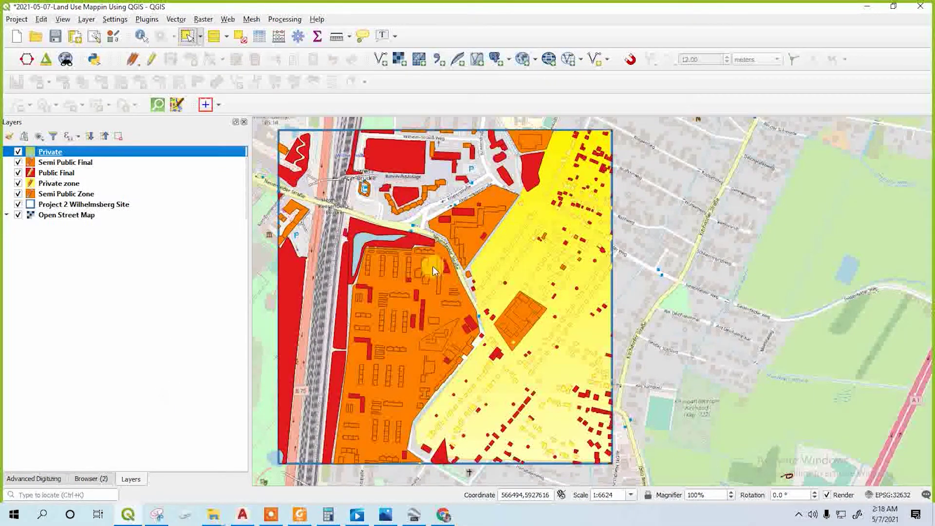
{"action": "scroll", "coordinate": [473, 343], "scroll_direction": "down", "scroll_amount": 5}
{"action": "left_click", "coordinate": [356, 275]}
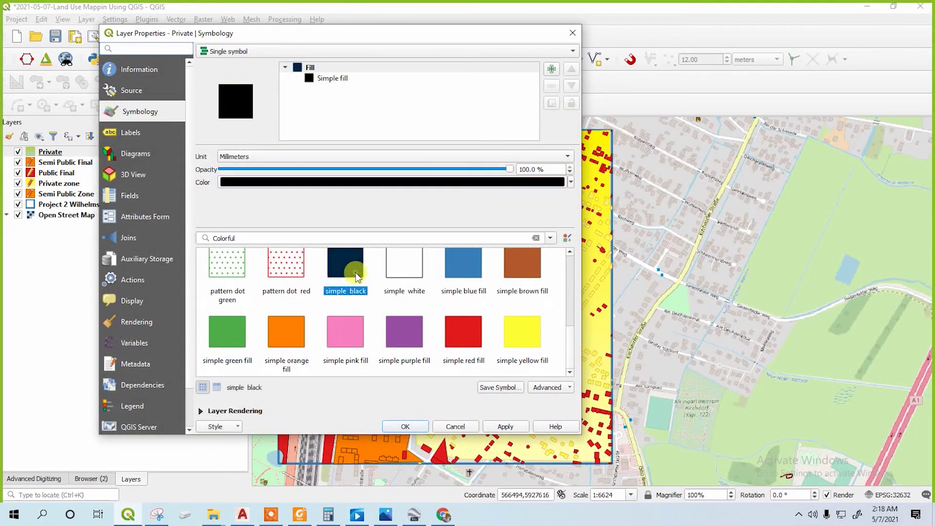
{"action": "left_click", "coordinate": [410, 426]}
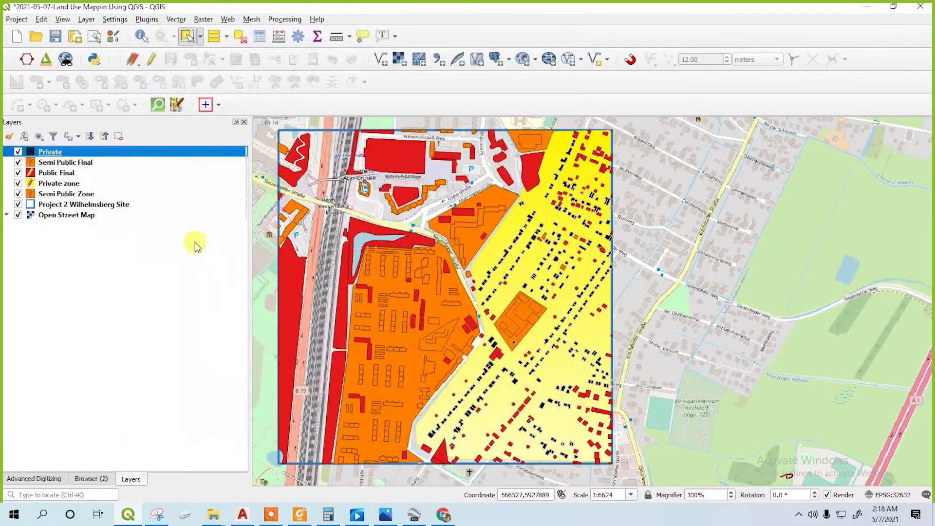
- Set the Semi Public Final layer's symbology to the simple black fill preset
{"action": "left_click", "coordinate": [113, 163]}
{"action": "right_click", "coordinate": [112, 162]}
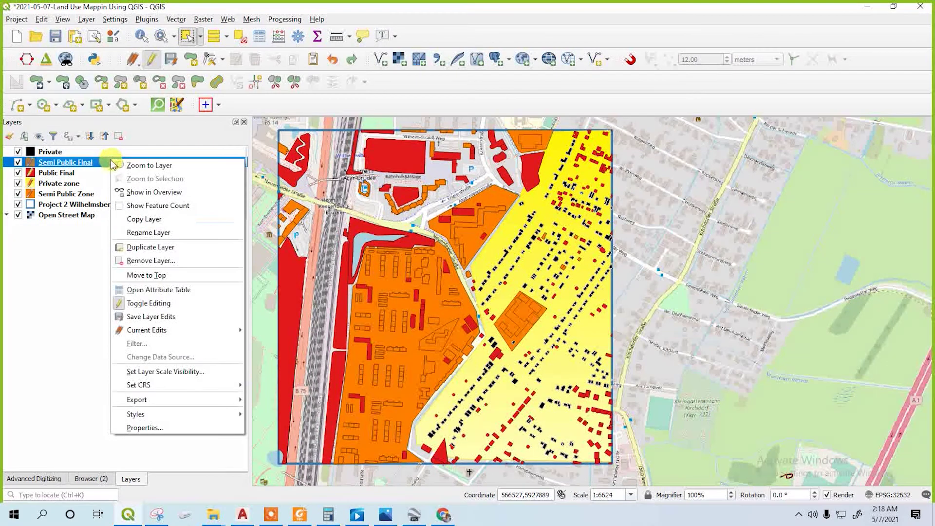
{"action": "left_click", "coordinate": [192, 427]}
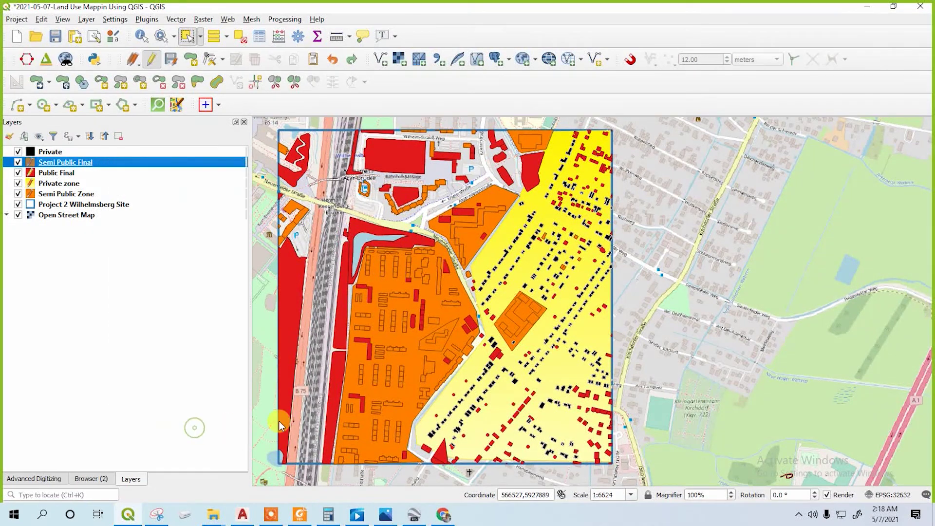
{"action": "scroll", "coordinate": [297, 314], "scroll_direction": "down", "scroll_amount": 5}
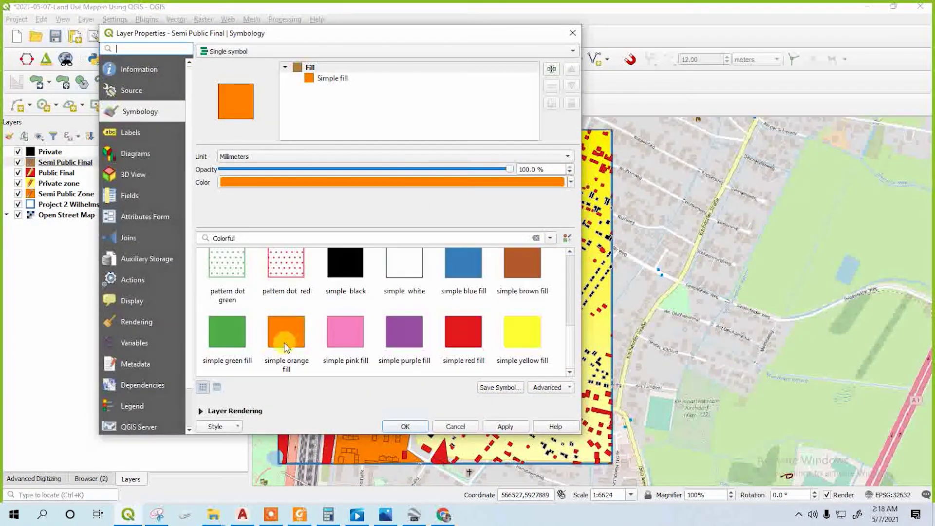
{"action": "left_click", "coordinate": [341, 263]}
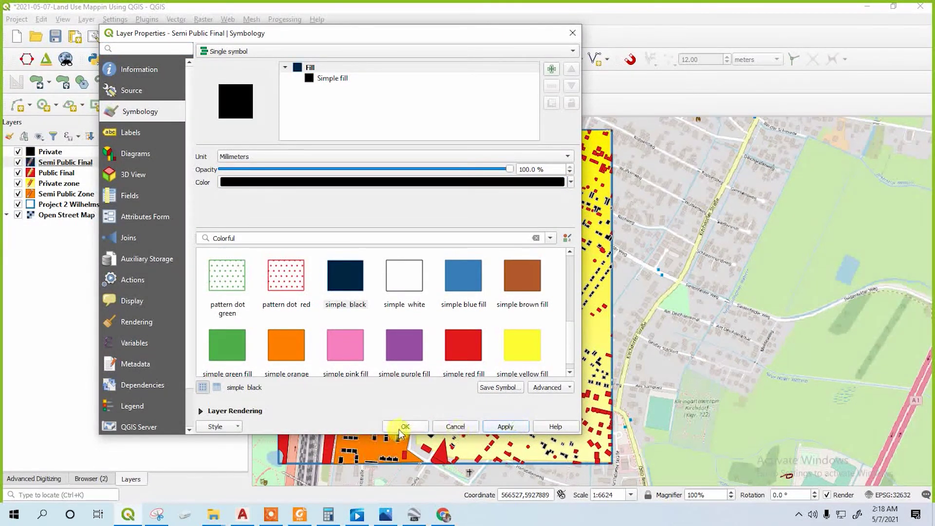
{"action": "left_click", "coordinate": [405, 427]}
- Set the Public Final layer's symbology to the simple black fill preset
{"action": "left_click", "coordinate": [94, 172]}
{"action": "right_click", "coordinate": [94, 172]}
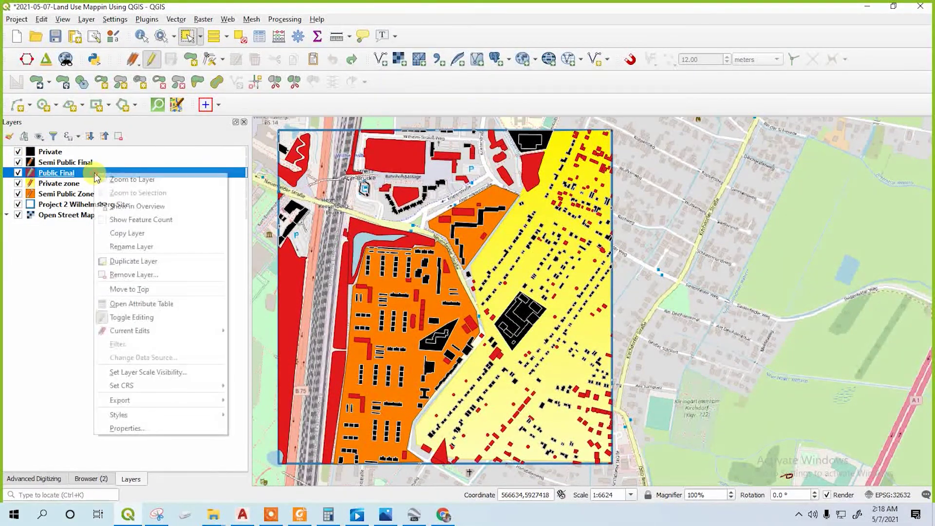
{"action": "left_click", "coordinate": [180, 427]}
{"action": "scroll", "coordinate": [328, 328], "scroll_direction": "down", "scroll_amount": 3}
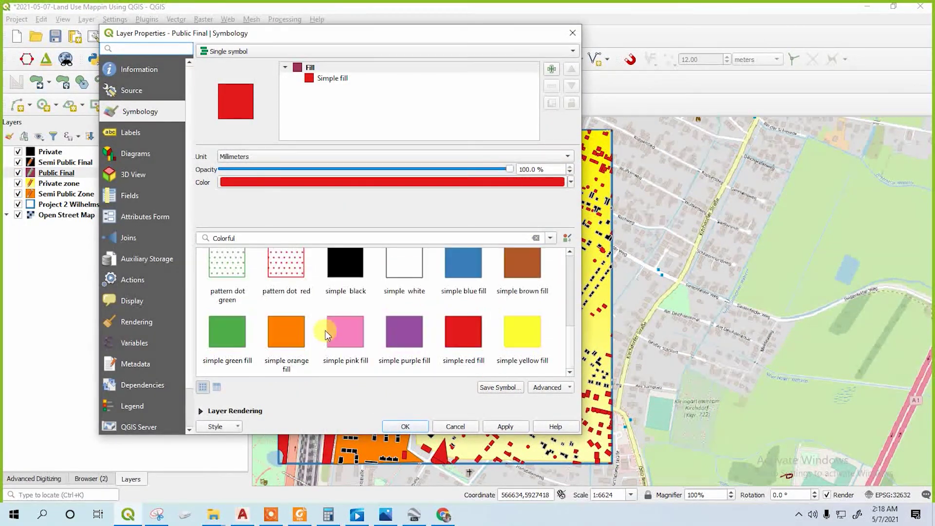
{"action": "left_click", "coordinate": [340, 265]}
{"action": "left_click", "coordinate": [505, 426]}
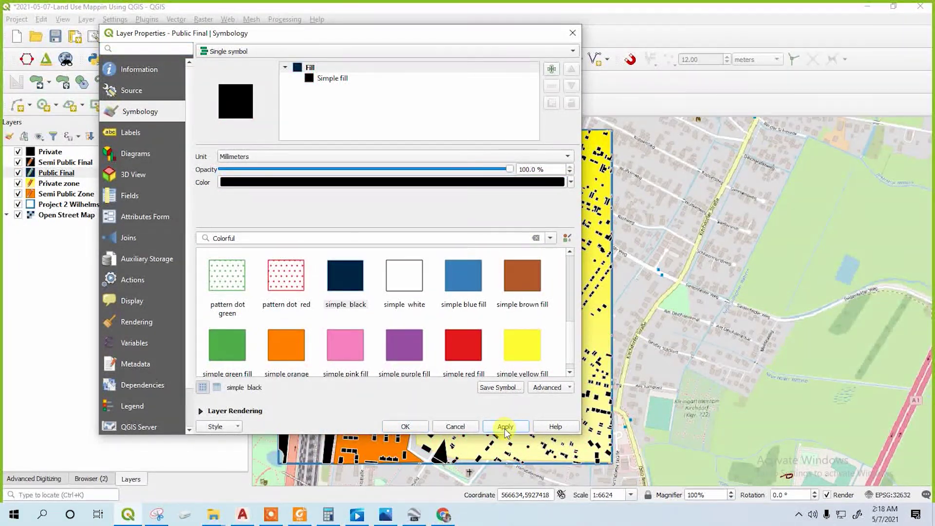
{"action": "left_click", "coordinate": [413, 426]}
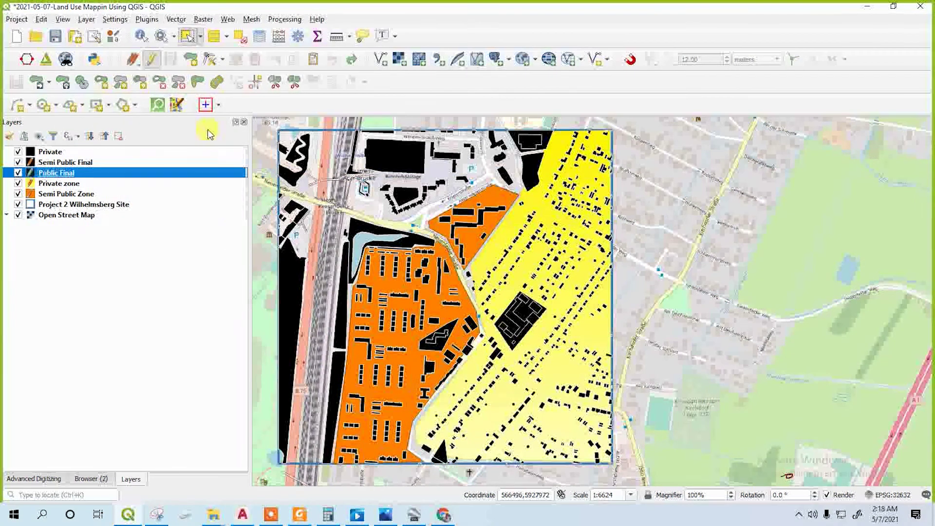
- Start Merge Vector Layers with Private, Public Final and Semi Public Final as the input layers
{"action": "left_click", "coordinate": [116, 21]}
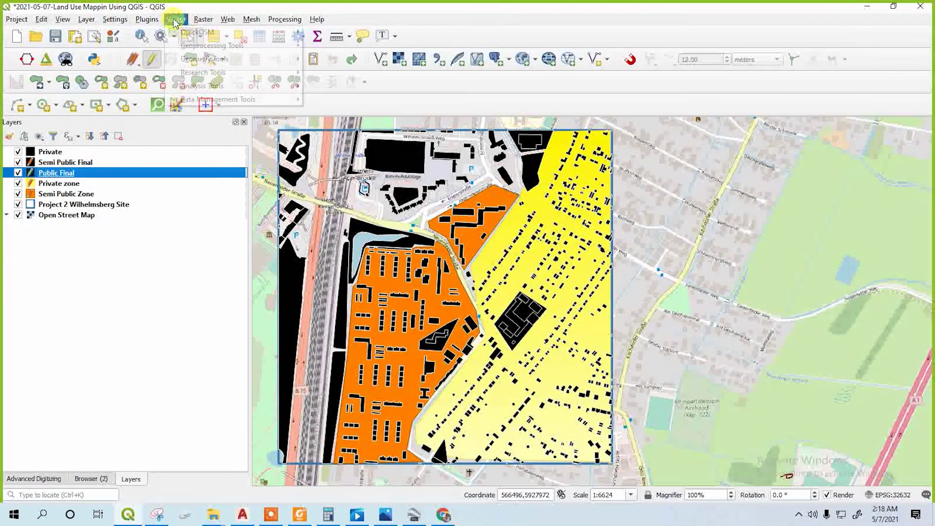
{"action": "mouse_move", "coordinate": [209, 99]}
{"action": "left_click", "coordinate": [348, 97]}
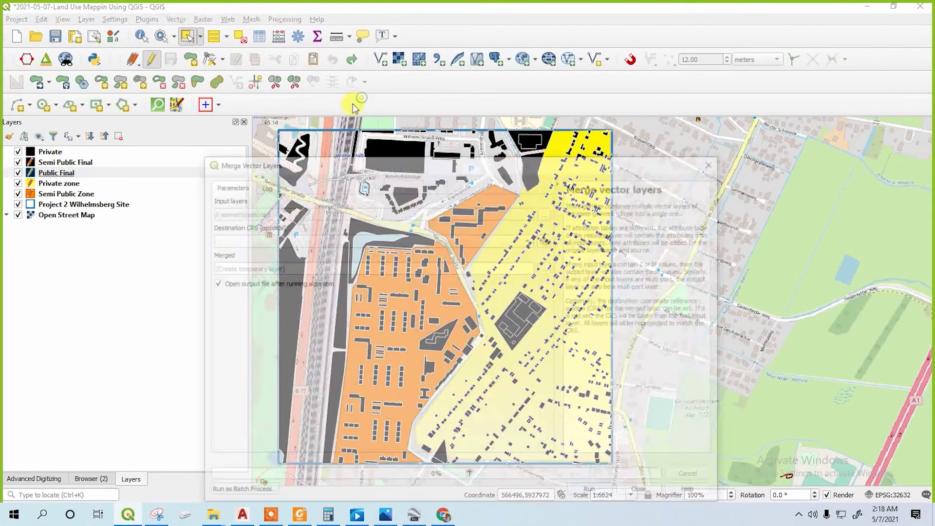
{"action": "left_click", "coordinate": [546, 213]}
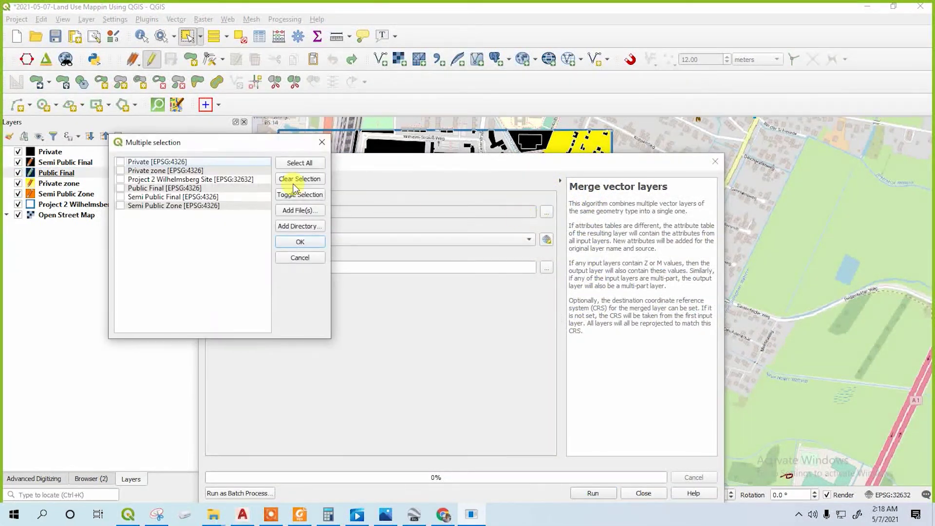
{"action": "left_click", "coordinate": [125, 161]}
{"action": "left_click", "coordinate": [120, 163]}
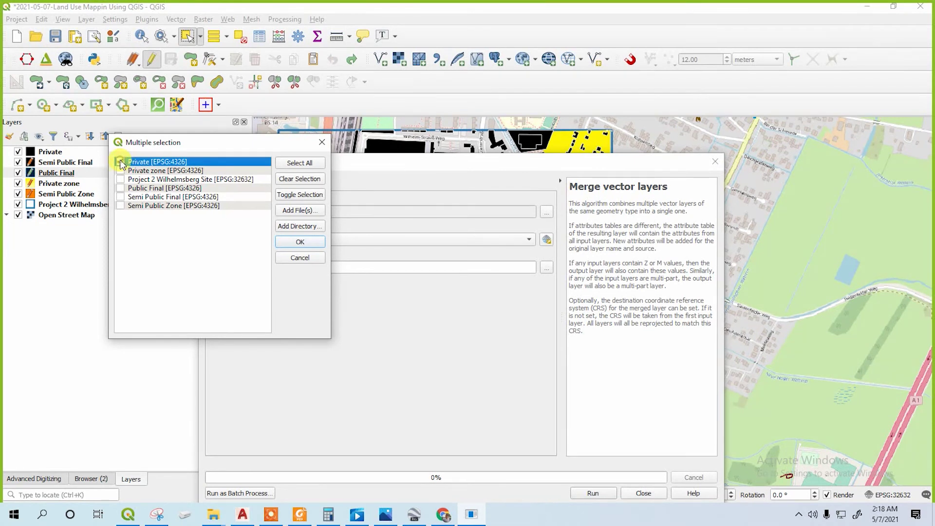
{"action": "left_click", "coordinate": [121, 189]}
{"action": "left_click", "coordinate": [300, 241]}
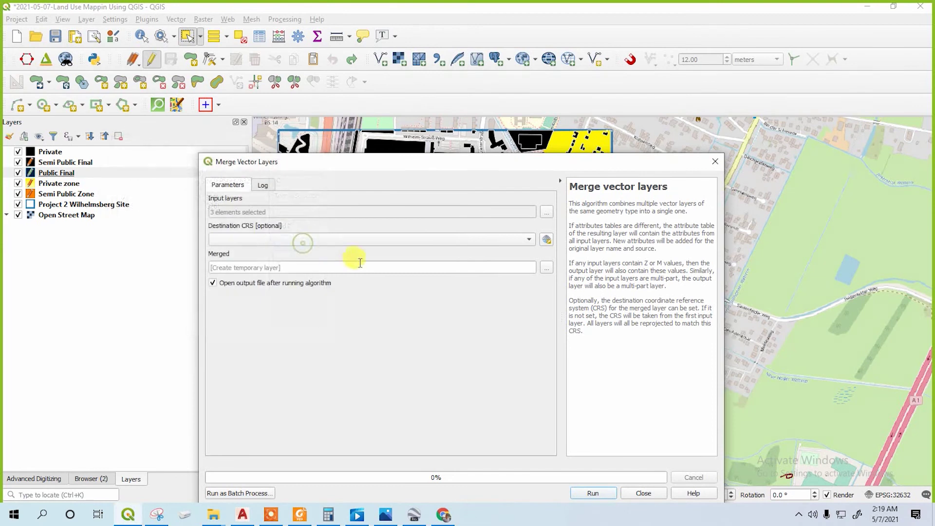
- Save the merged output as the shapefile Build Form in the Landuse folder and run the merge
{"action": "left_click", "coordinate": [546, 269]}
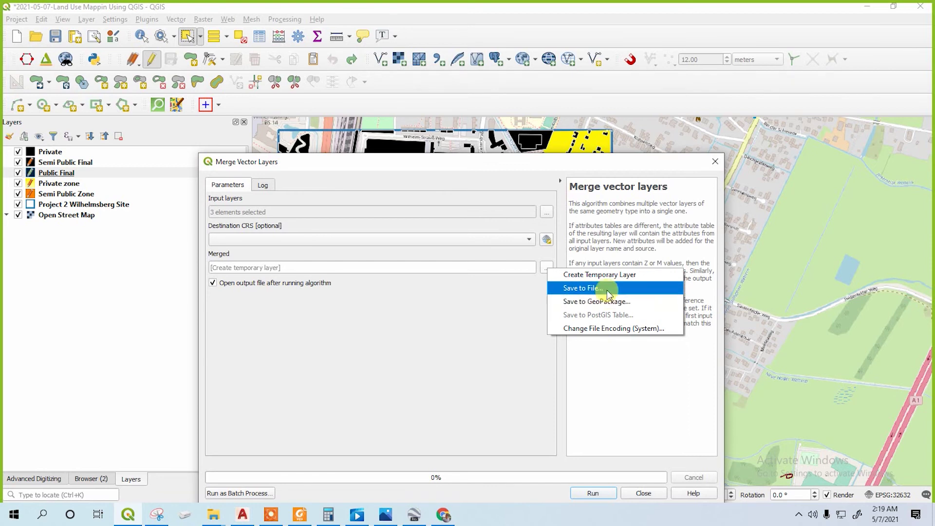
{"action": "left_click", "coordinate": [606, 289]}
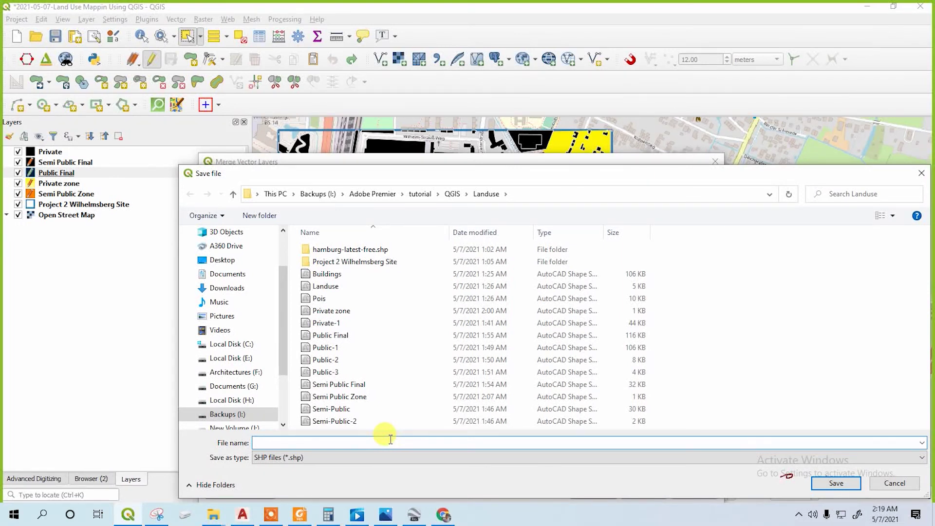
{"action": "type", "text": "B"}
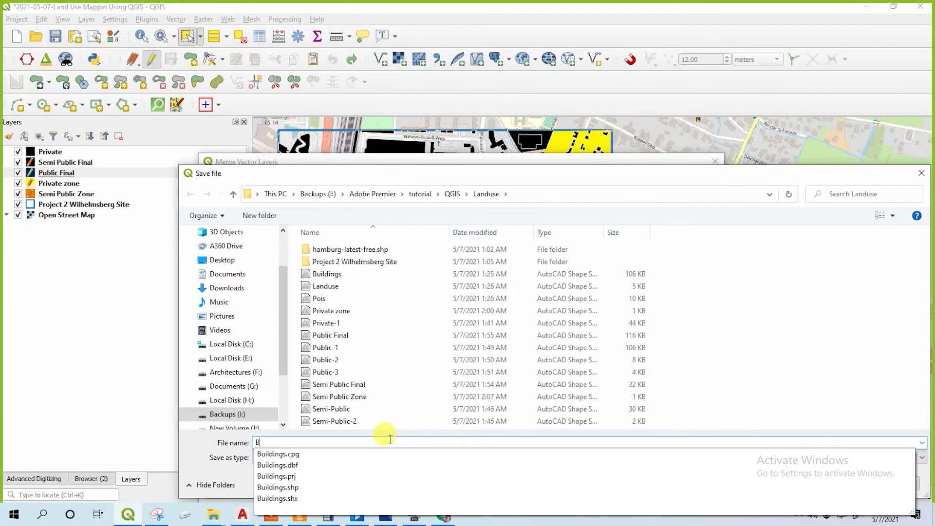
{"action": "type", "text": "uild Form"}
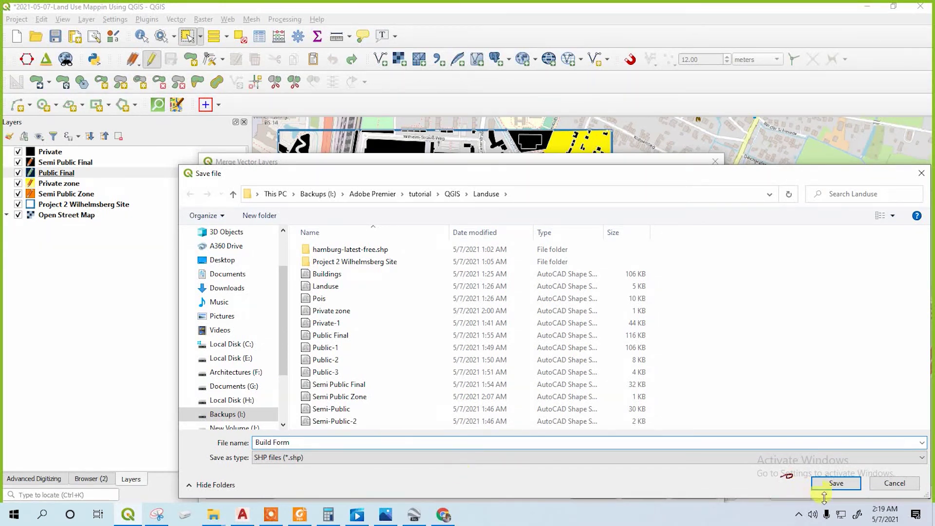
{"action": "left_click", "coordinate": [836, 482]}
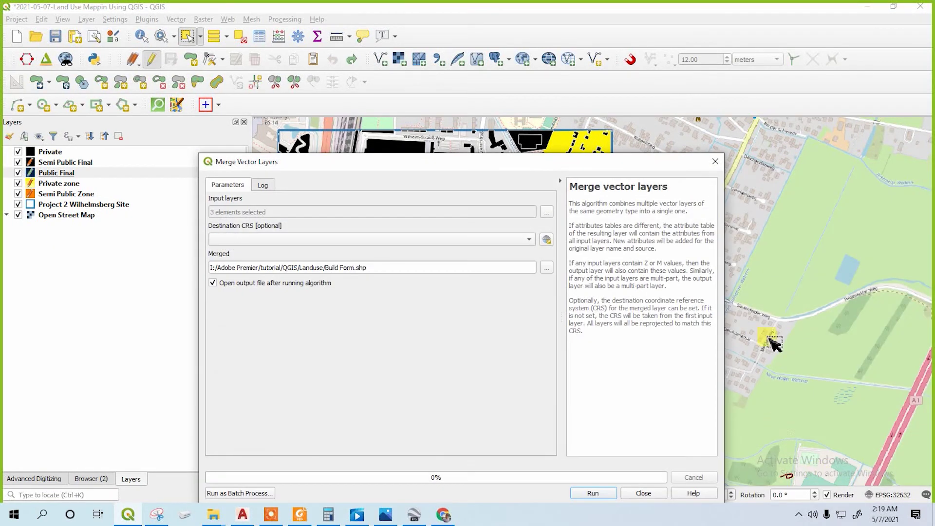
{"action": "left_click", "coordinate": [586, 494]}
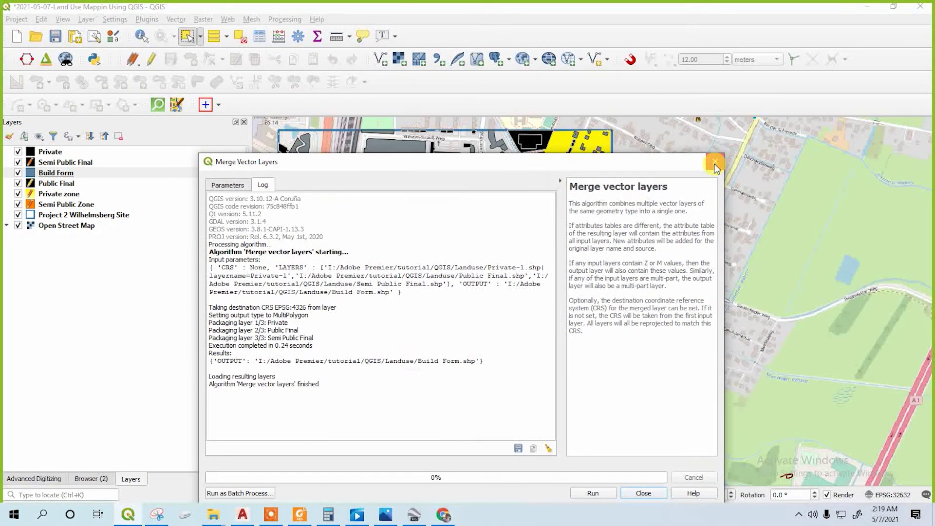
{"action": "left_click", "coordinate": [714, 163]}
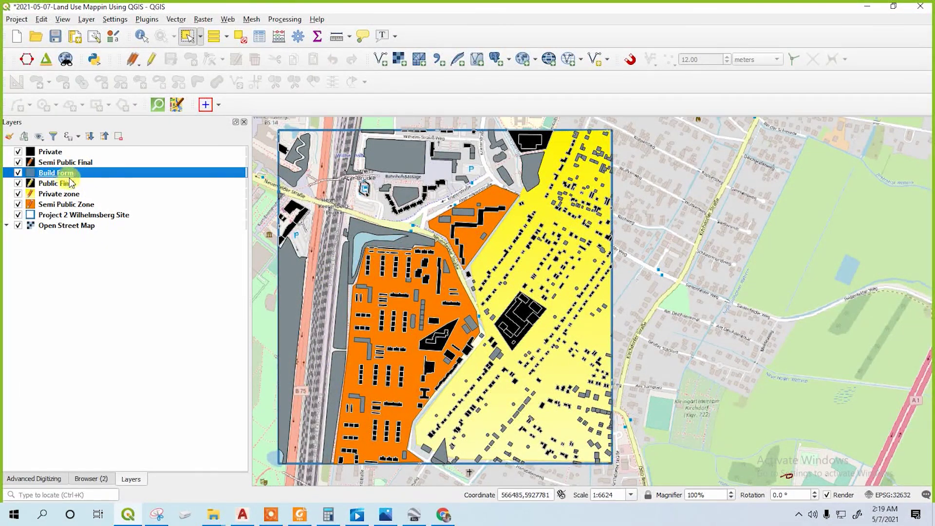
- Toggle the Public Final, Private zone and Private layers off and on to compare them with the merged Build Form layer
{"action": "left_click", "coordinate": [18, 183]}
{"action": "left_click", "coordinate": [18, 193]}
{"action": "left_click", "coordinate": [18, 151]}
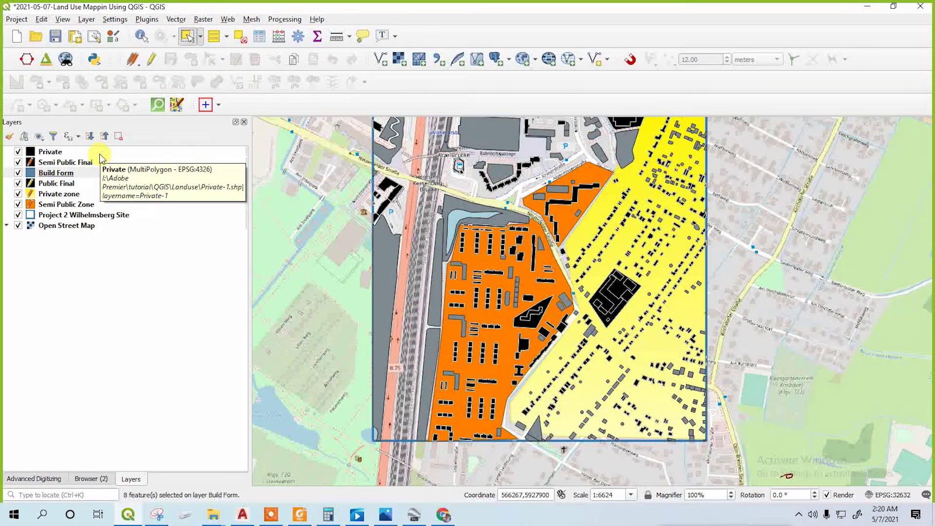
{"action": "left_click", "coordinate": [100, 152]}
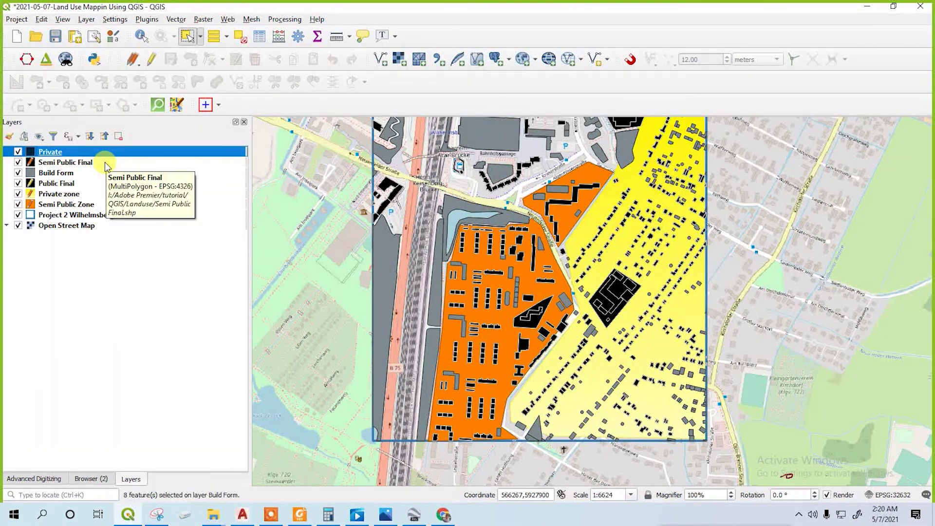
{"action": "left_click", "coordinate": [19, 152]}
{"action": "left_click", "coordinate": [19, 151]}
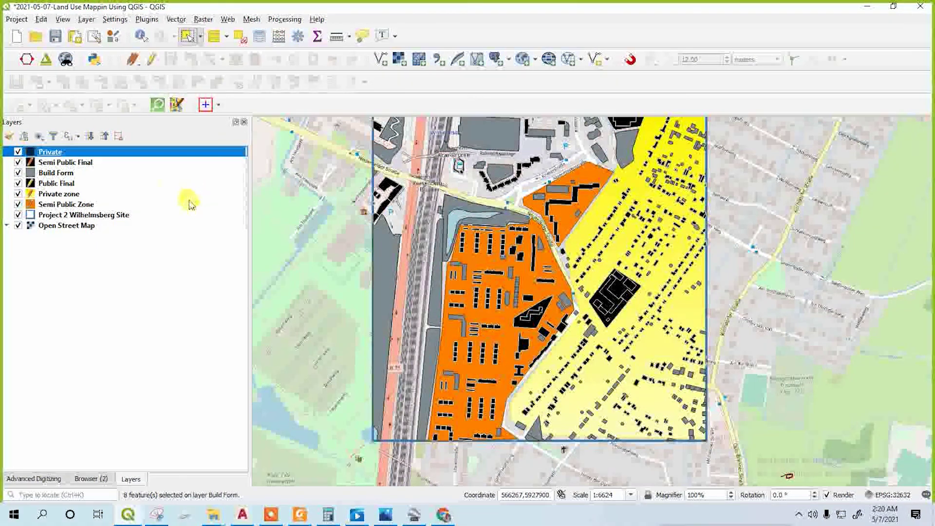
- Hide the Private, Semi Public Final and Public Final layers so the merged Build Form layer alone represents the buildings
{"action": "left_click", "coordinate": [20, 152]}
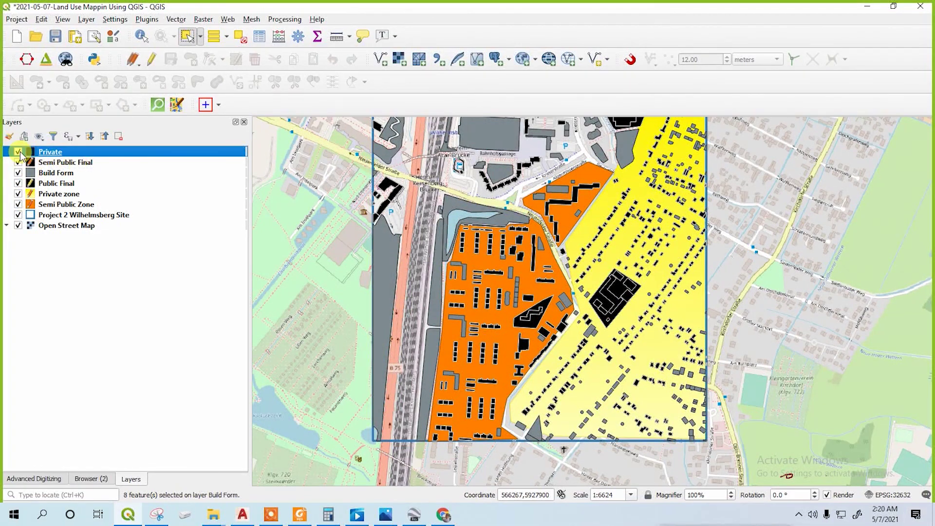
{"action": "left_click", "coordinate": [18, 162]}
{"action": "left_click", "coordinate": [18, 183]}
{"action": "right_click", "coordinate": [93, 173]}
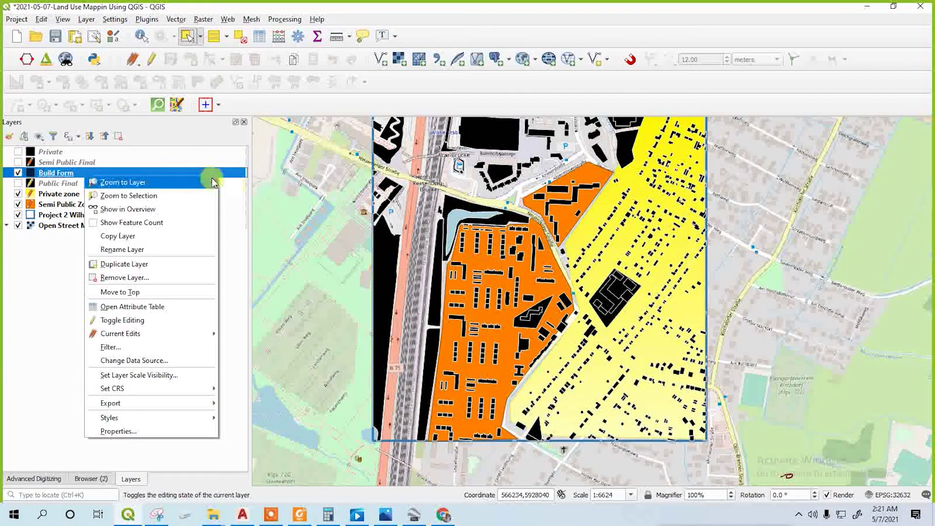
{"action": "left_click", "coordinate": [159, 174]}
- Show the Private and Semi Public Final layers again and select the Private layer
{"action": "left_click", "coordinate": [98, 152]}
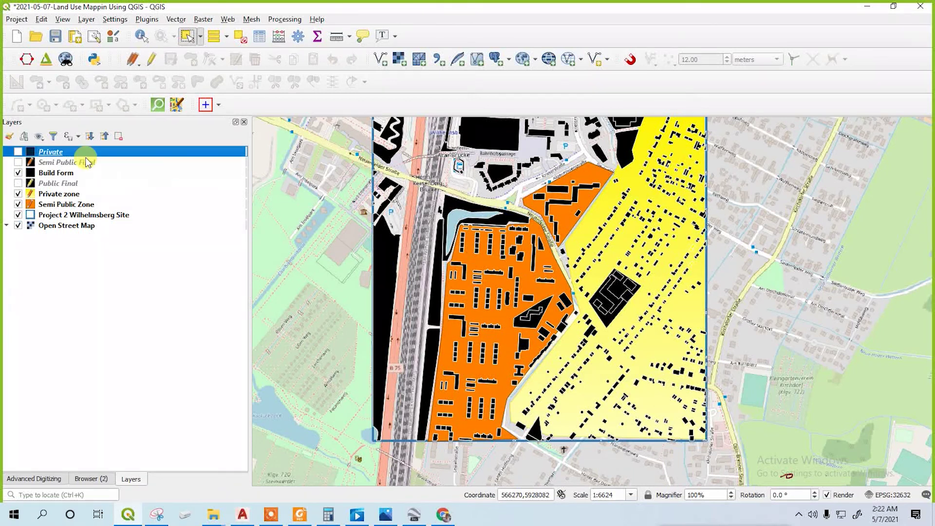
{"action": "left_click", "coordinate": [18, 162]}
{"action": "left_click", "coordinate": [18, 151]}
{"action": "left_click", "coordinate": [82, 162], "text": "ctrl"}
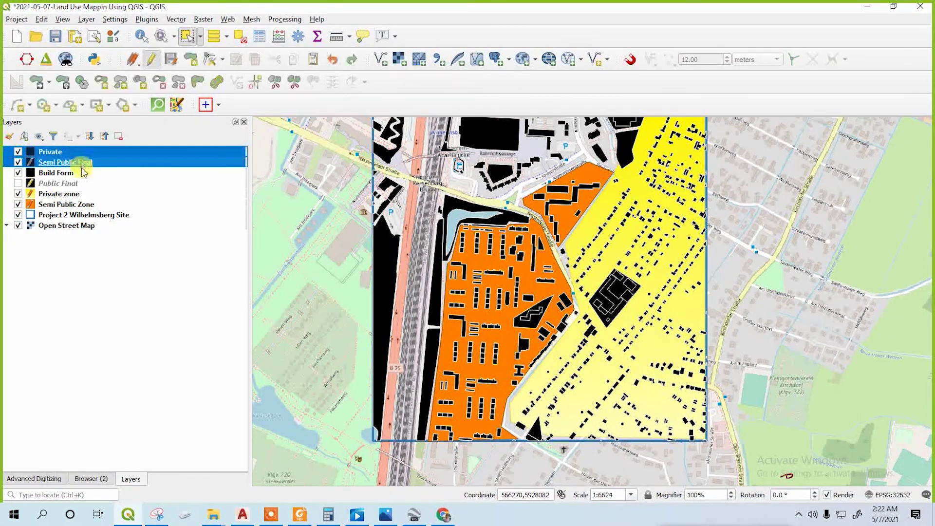
{"action": "left_click", "coordinate": [73, 152]}
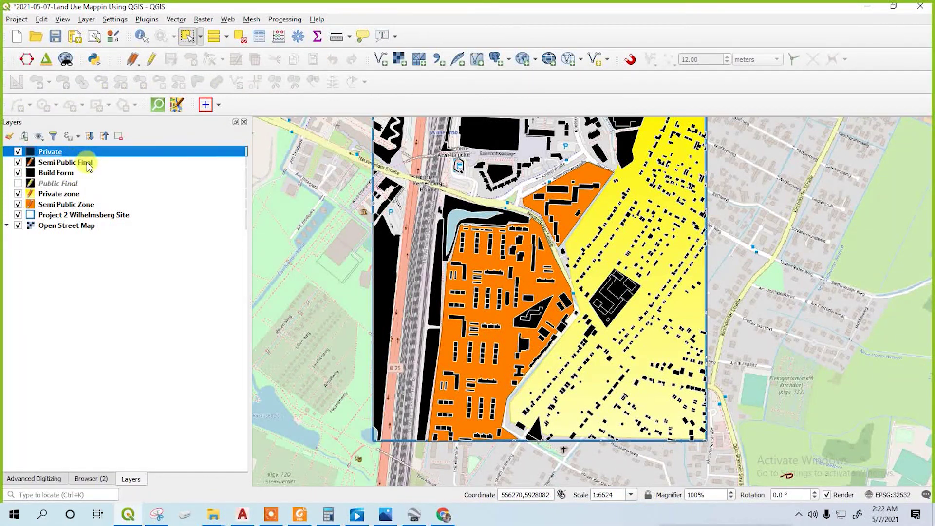